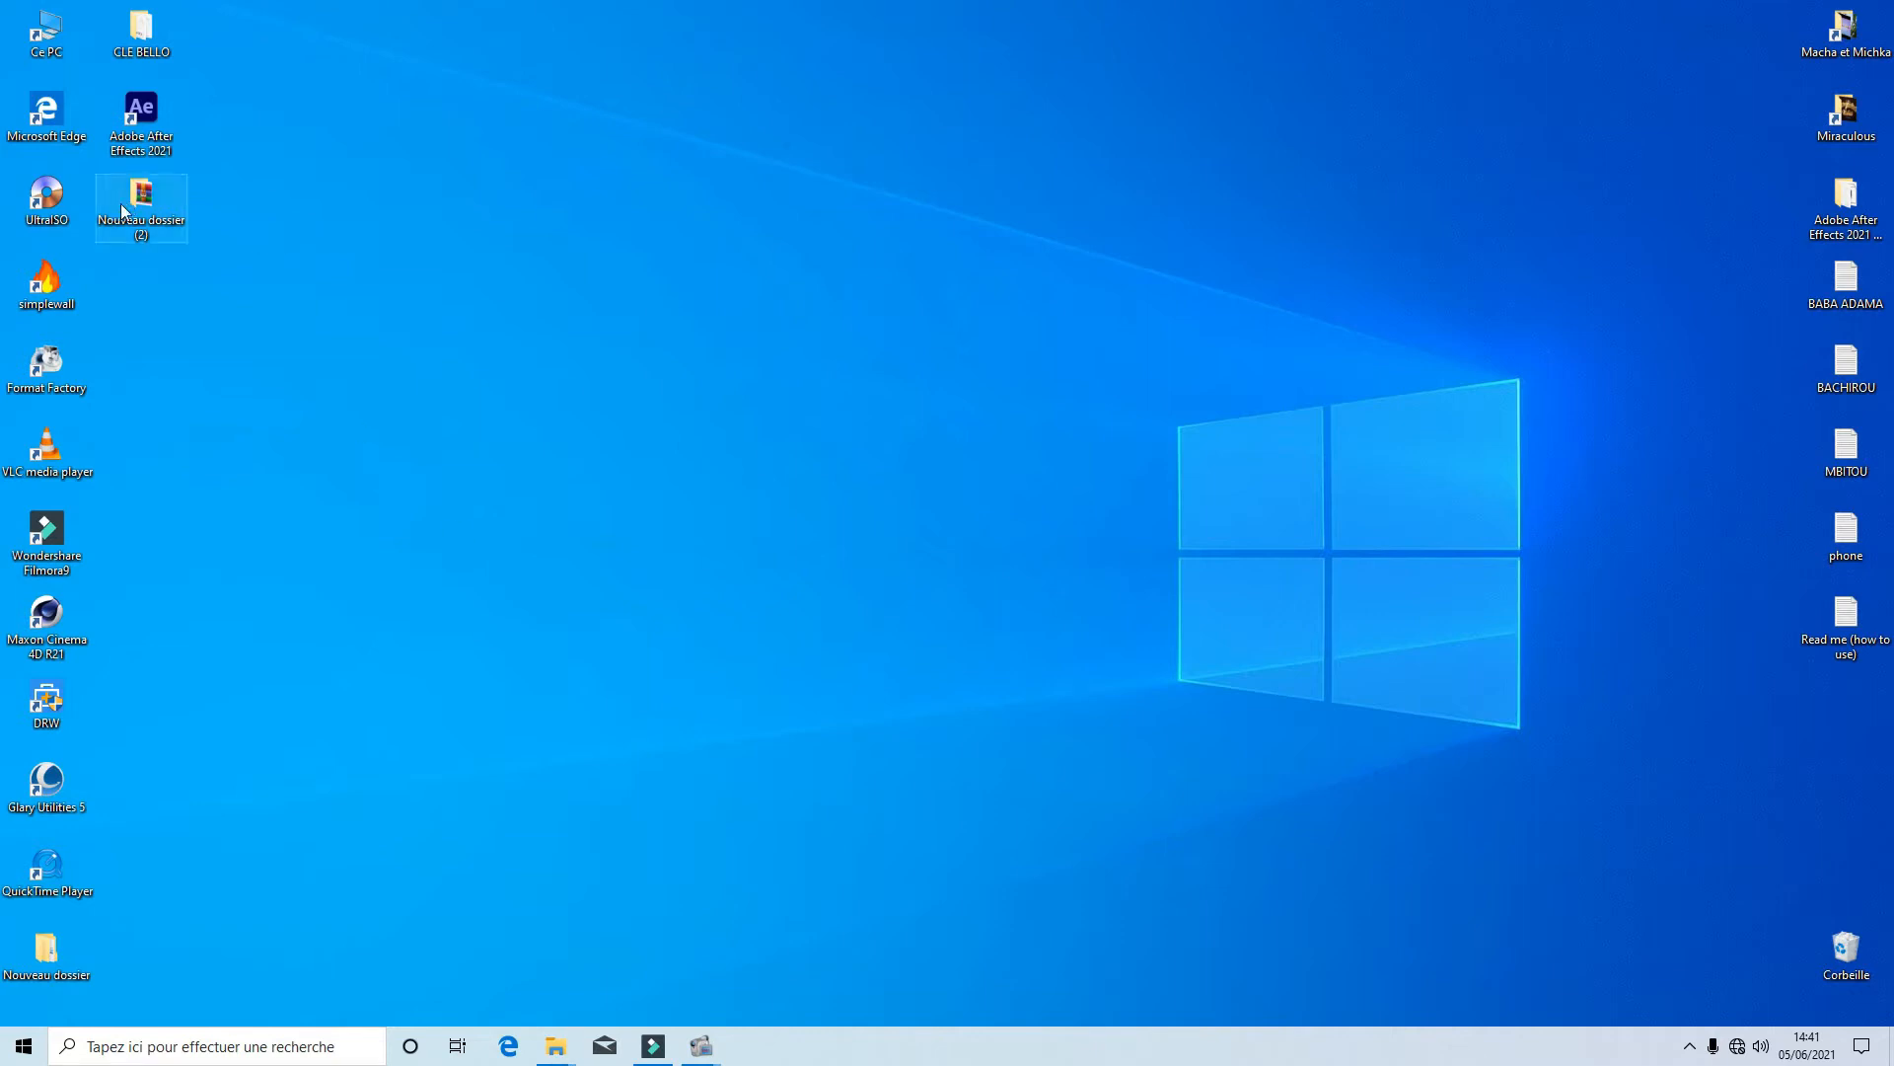
Step: Extract the Spider-man no way Title Template archive inside the Nouveau dossier (2) folder
{"action": "mouse_move", "coordinate": [552, 1044]}
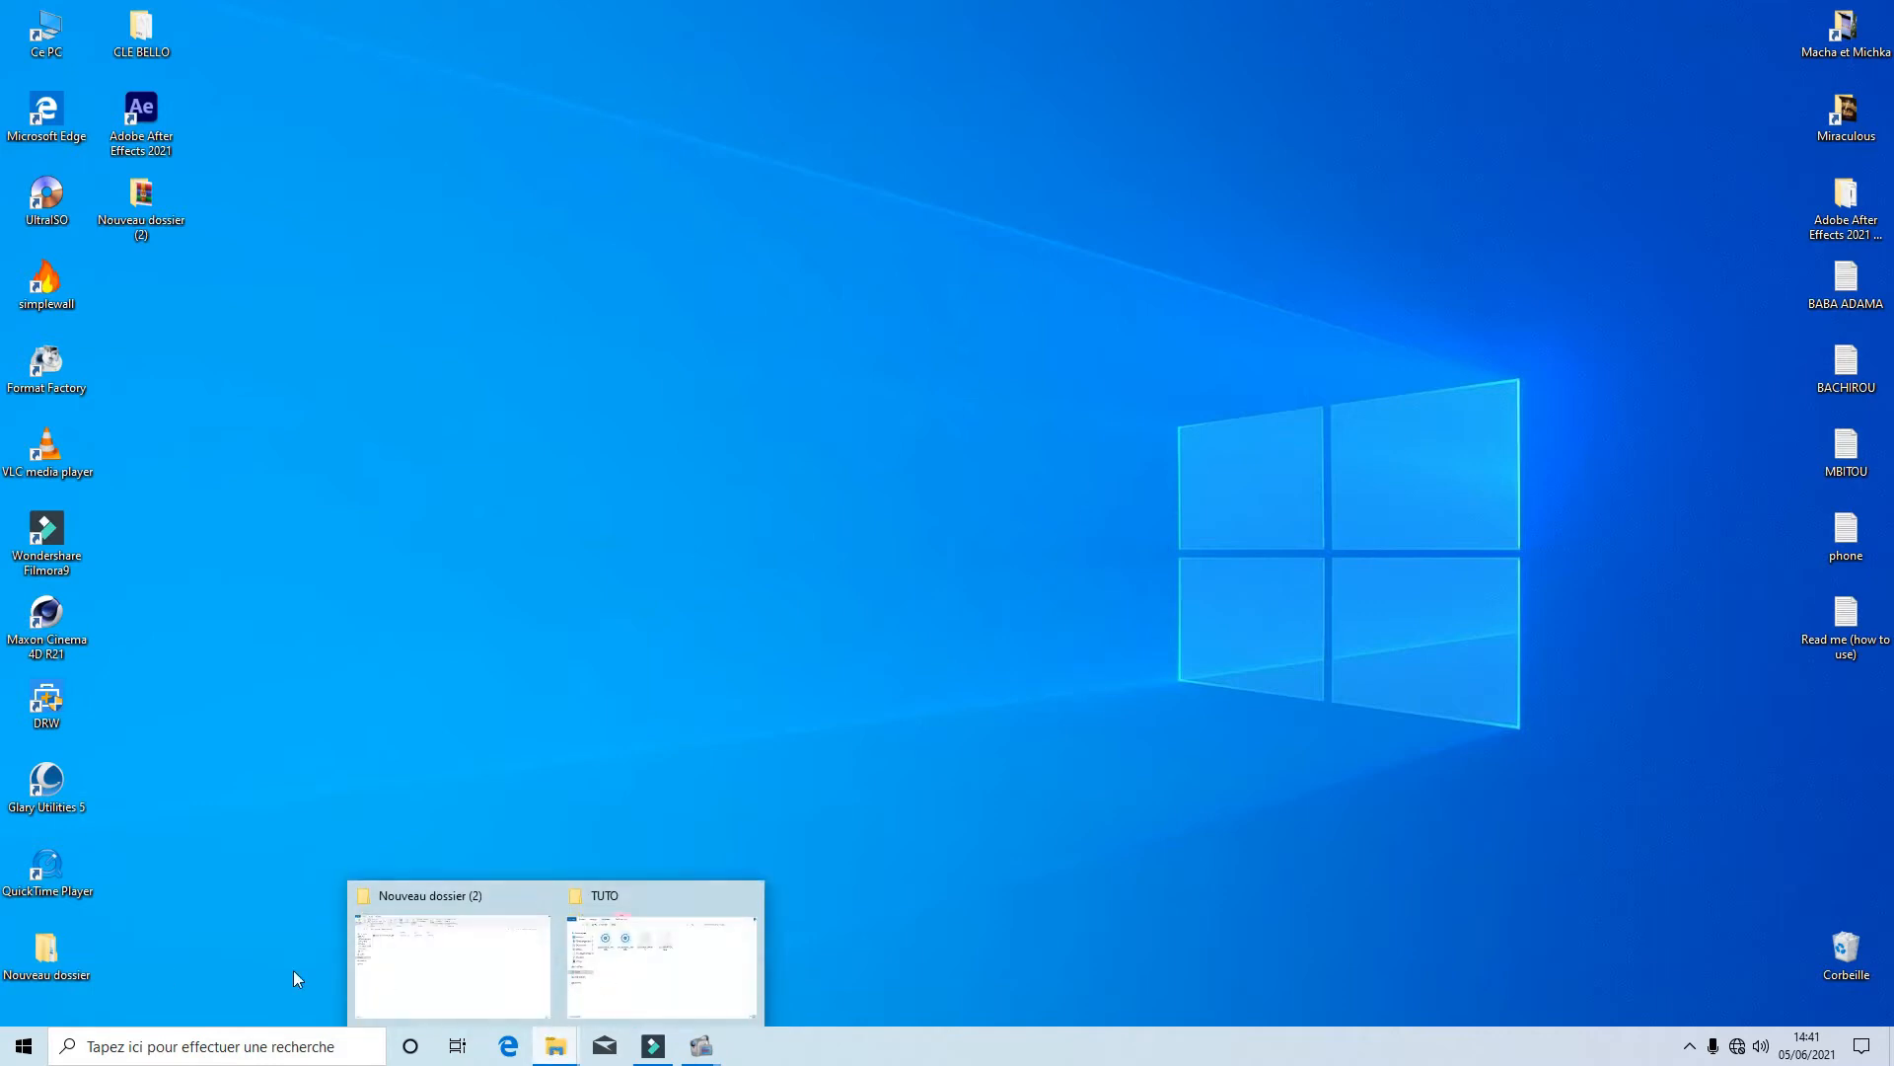
{"action": "left_click", "coordinate": [418, 955]}
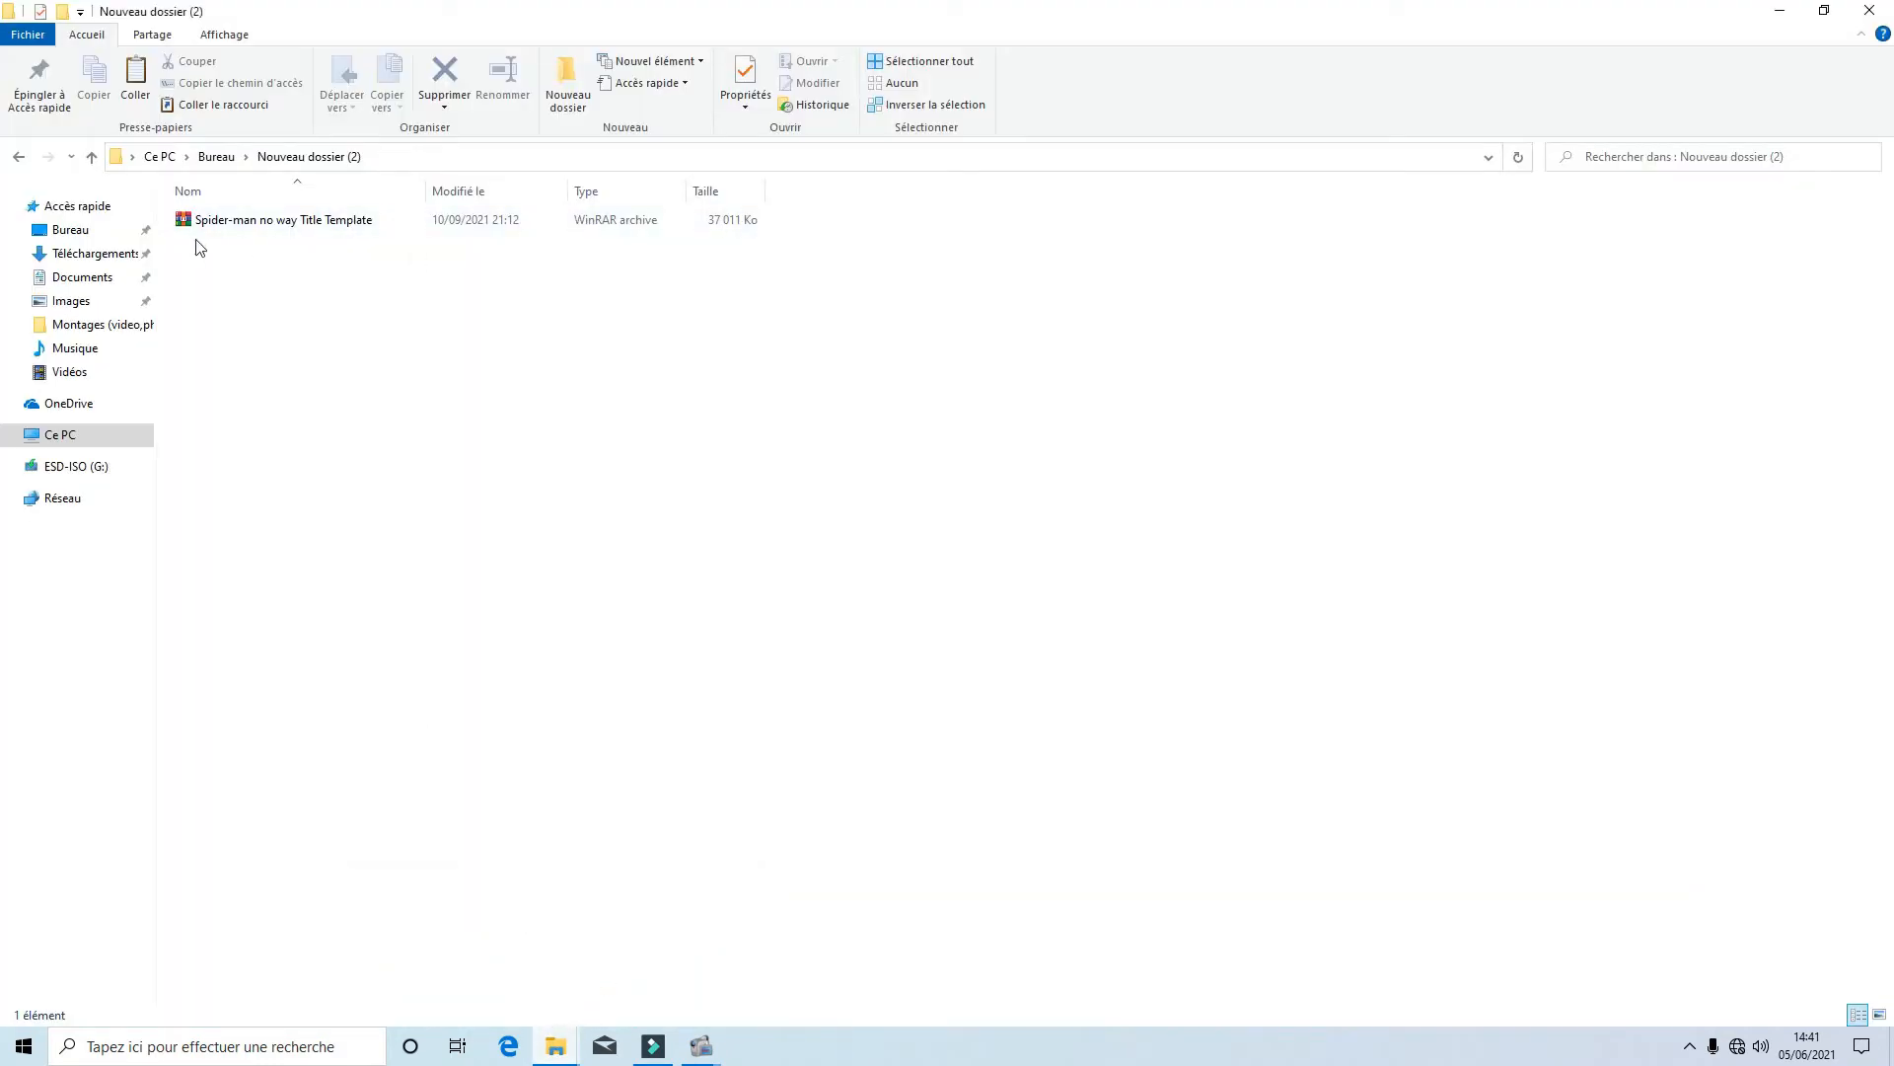
{"action": "left_click", "coordinate": [308, 223]}
{"action": "left_click", "coordinate": [320, 274]}
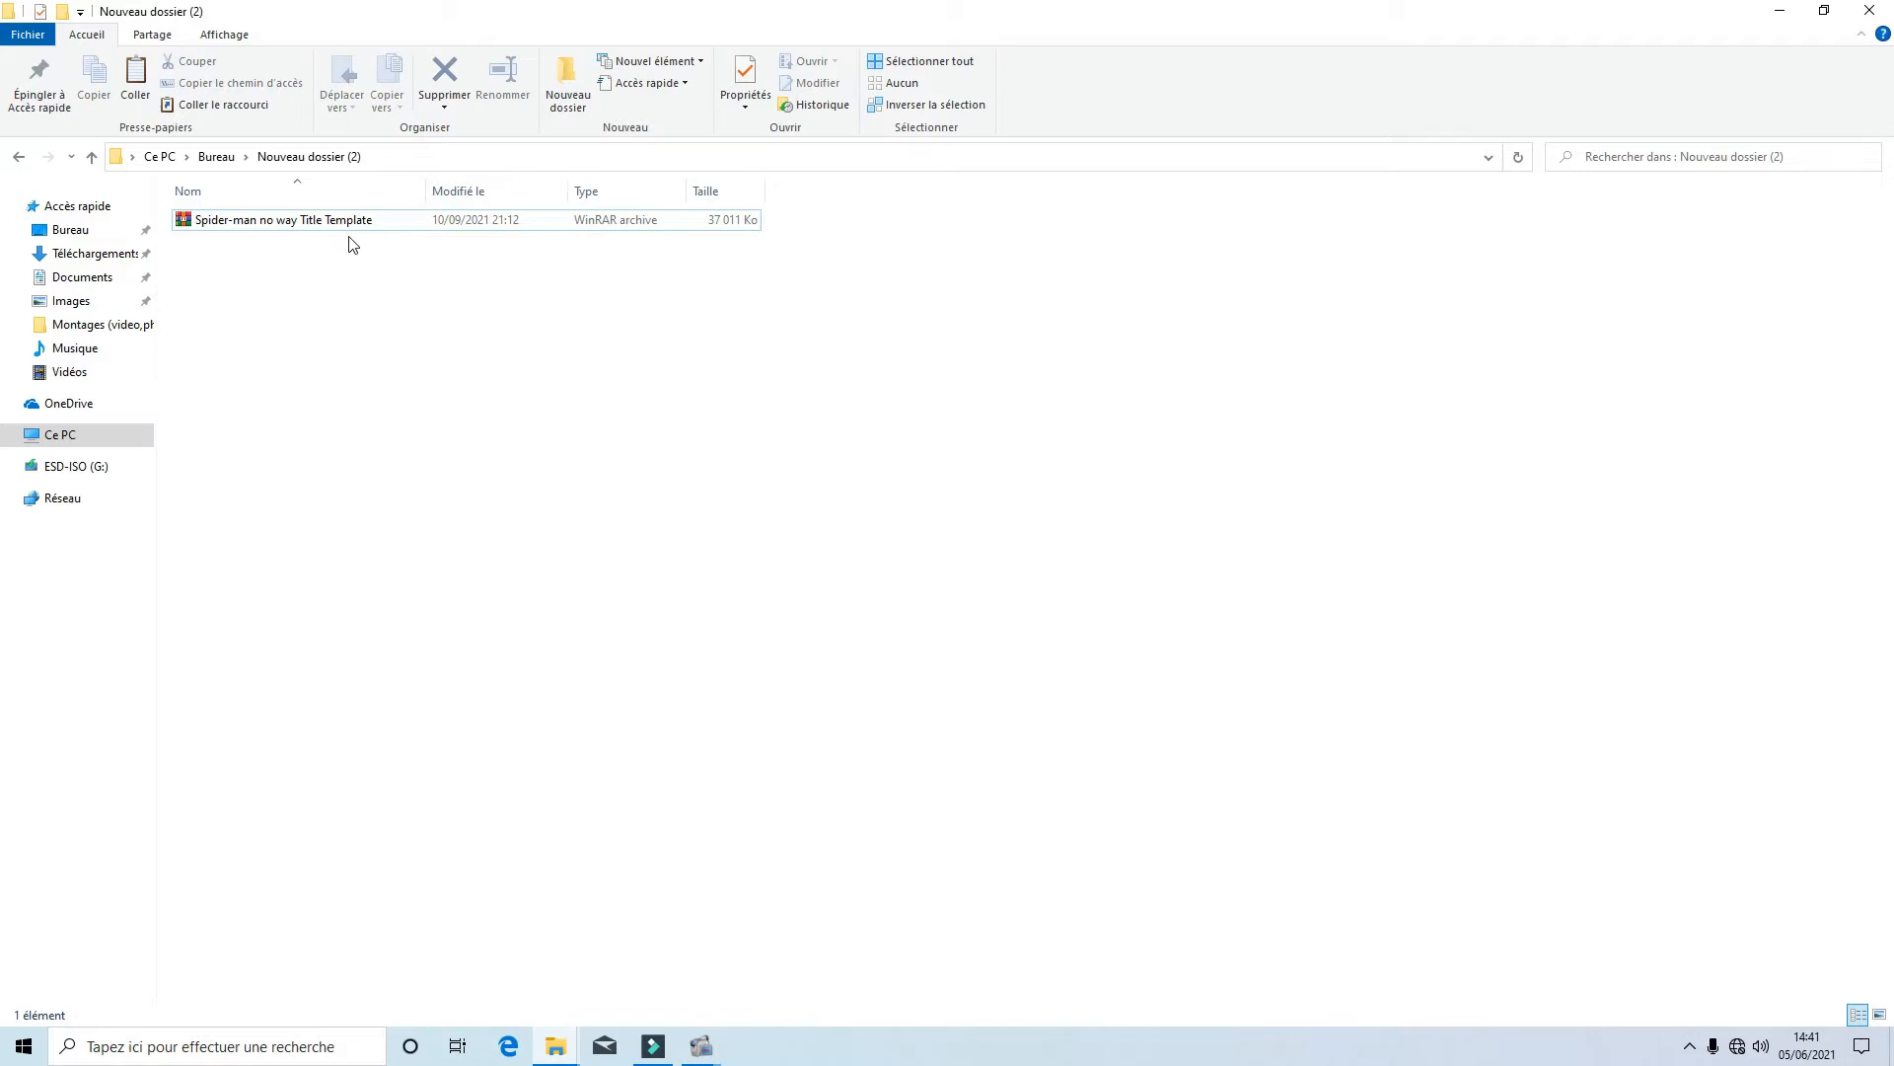
{"action": "right_click", "coordinate": [323, 222]}
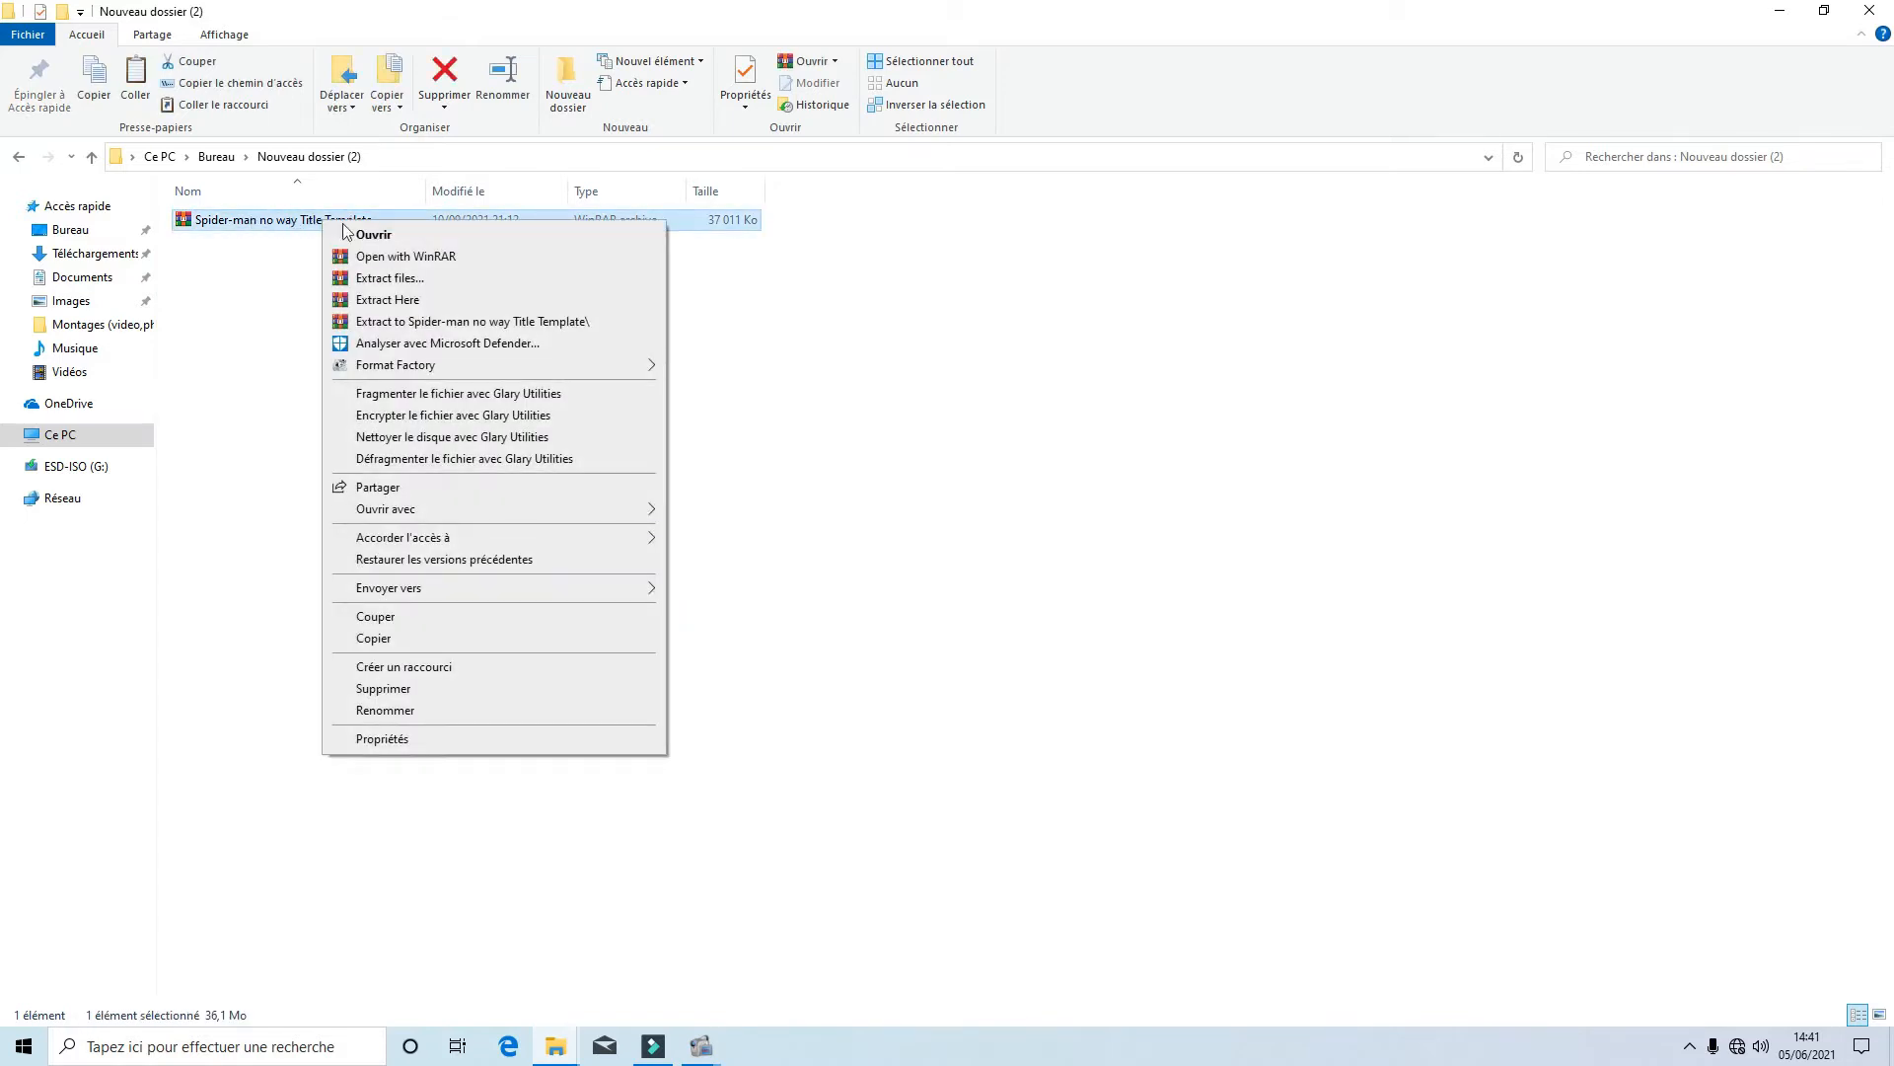
{"action": "left_click", "coordinate": [444, 299]}
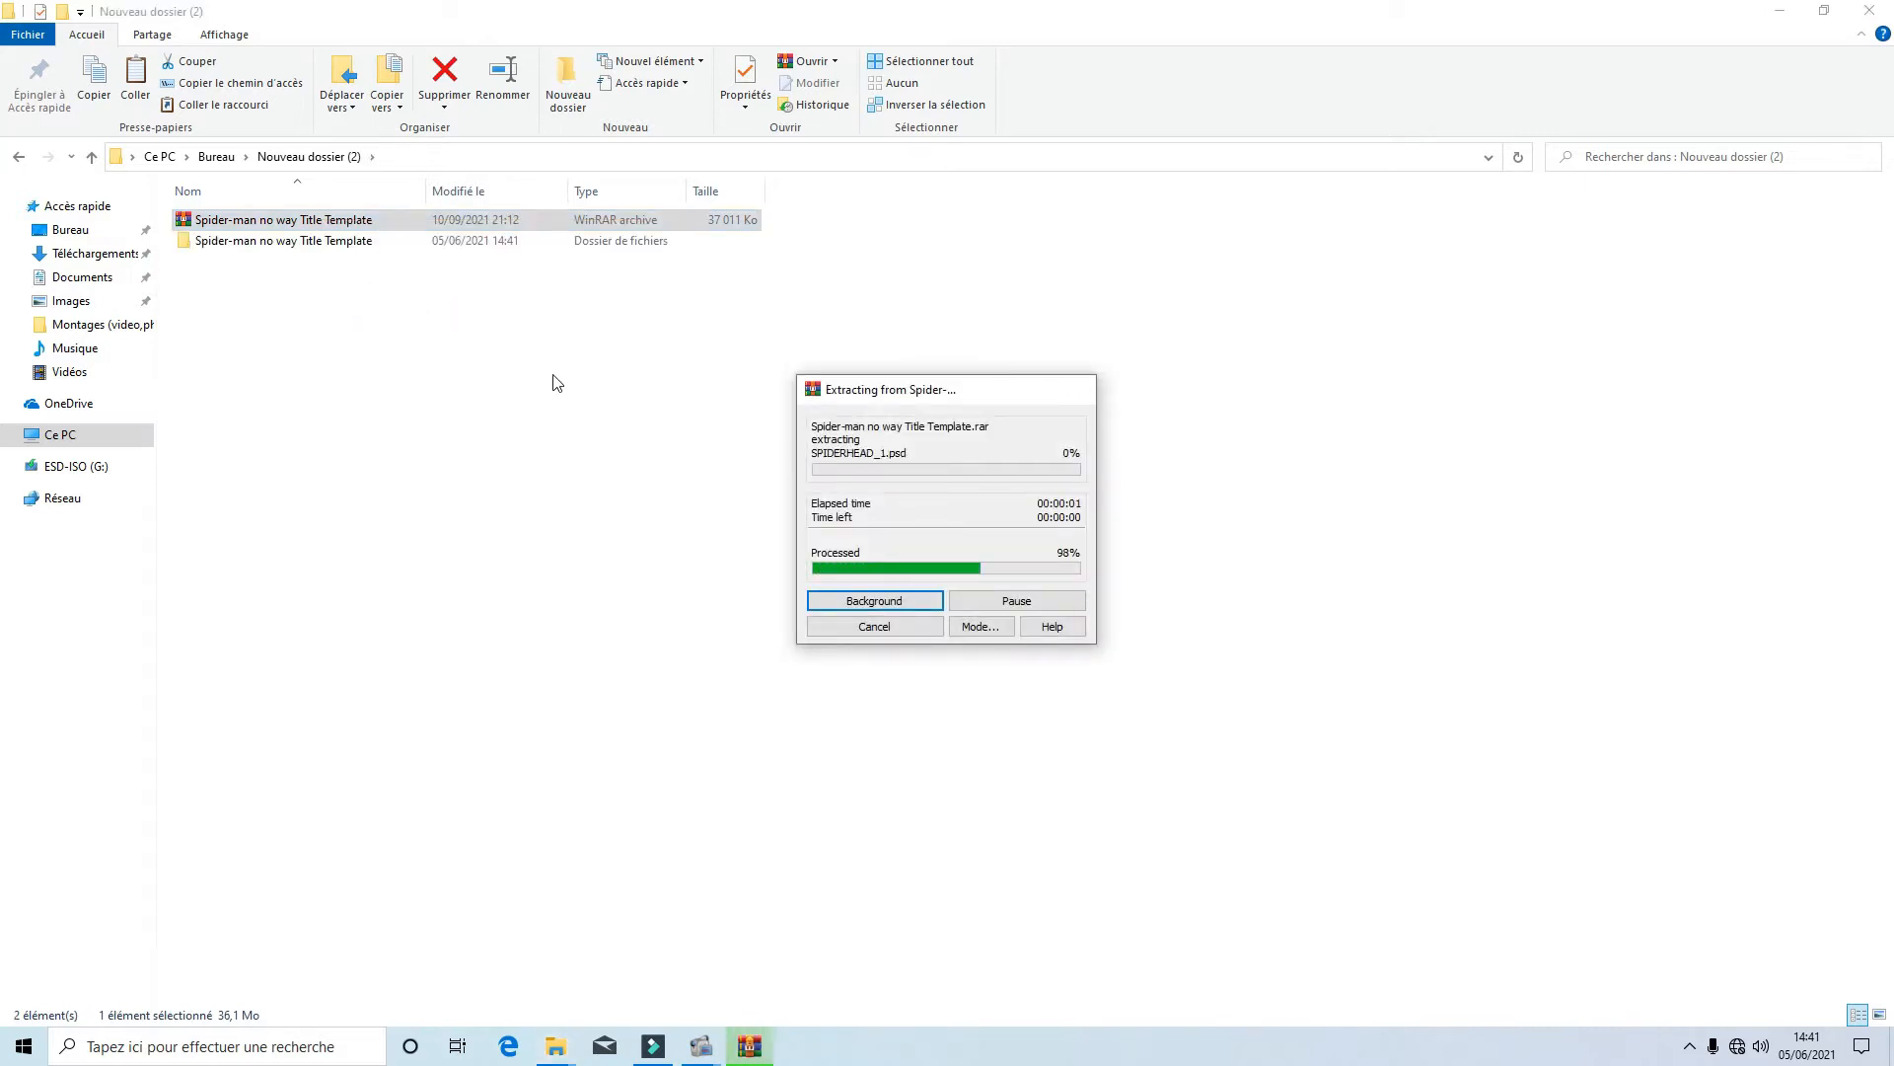
{"action": "left_click", "coordinate": [380, 309]}
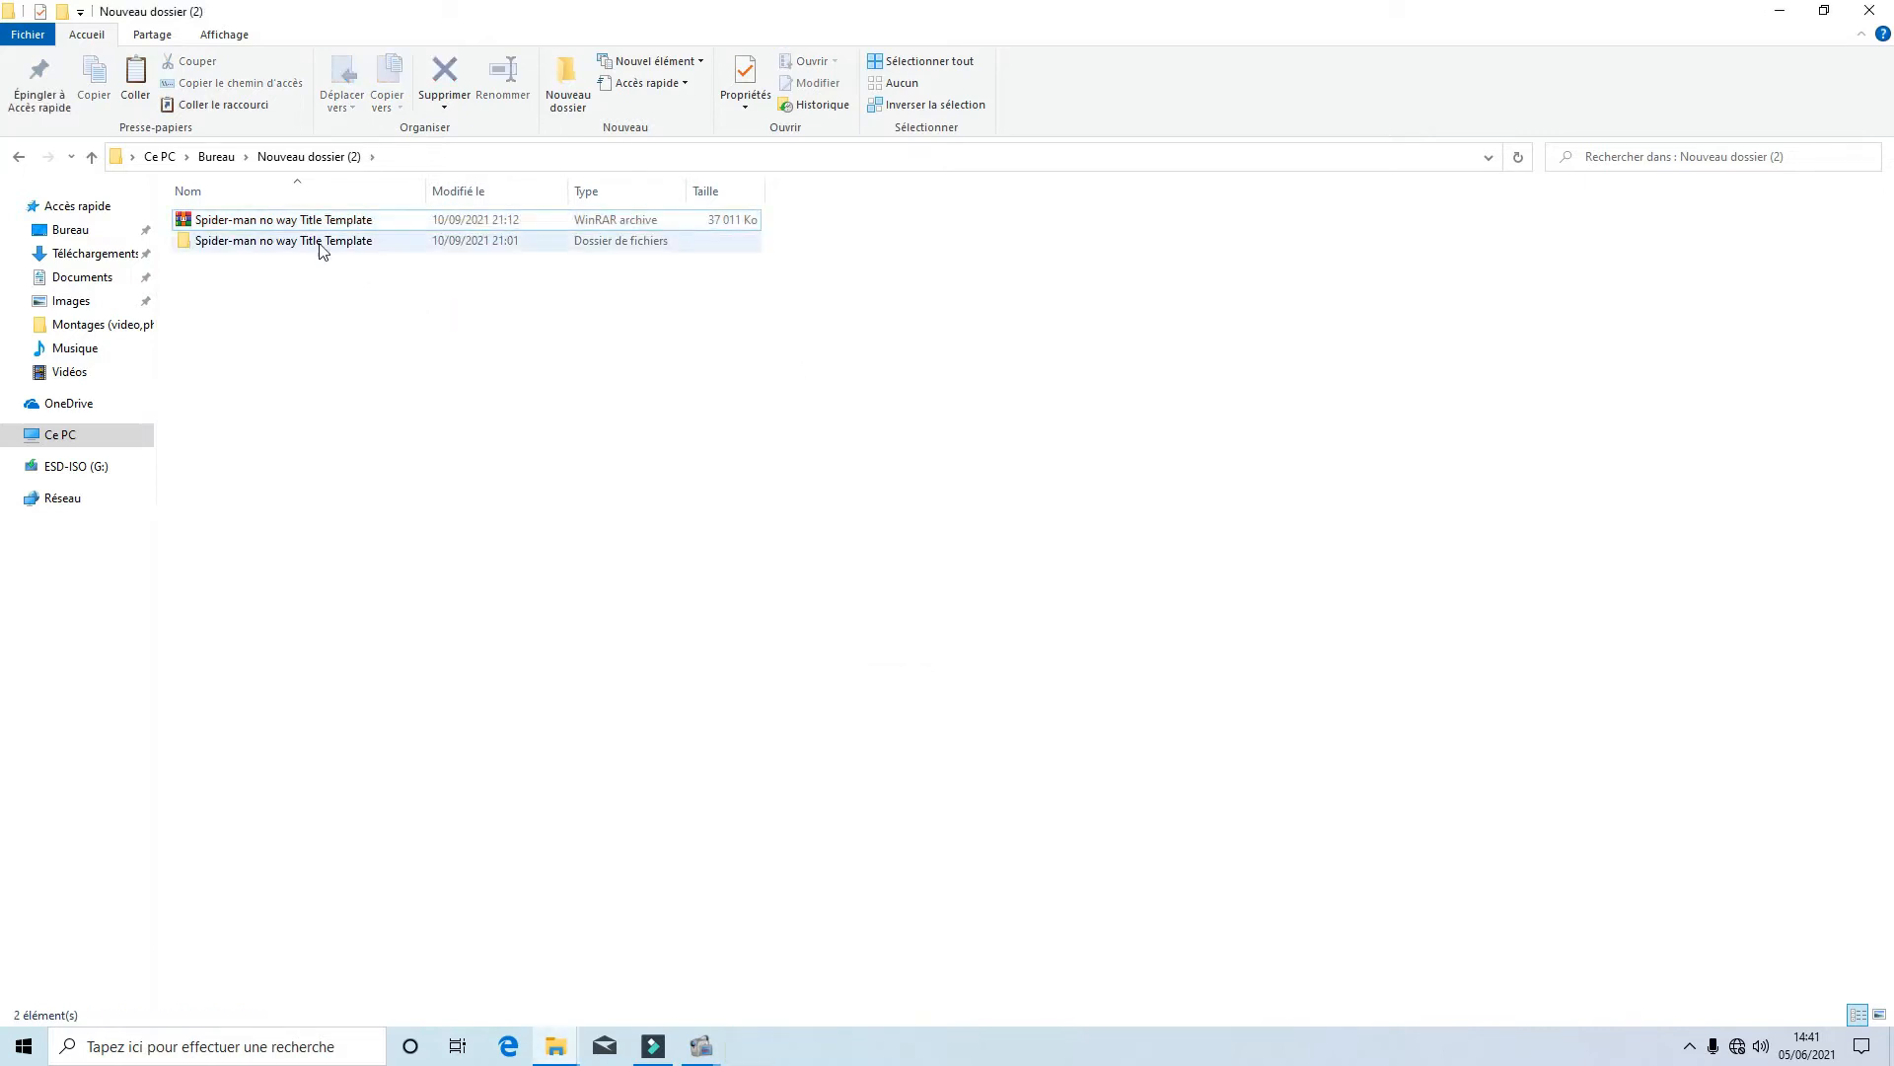
Step: Open the extracted Spider-man no way Title Template folder and display its contents as large icons
{"action": "double_click", "coordinate": [264, 243]}
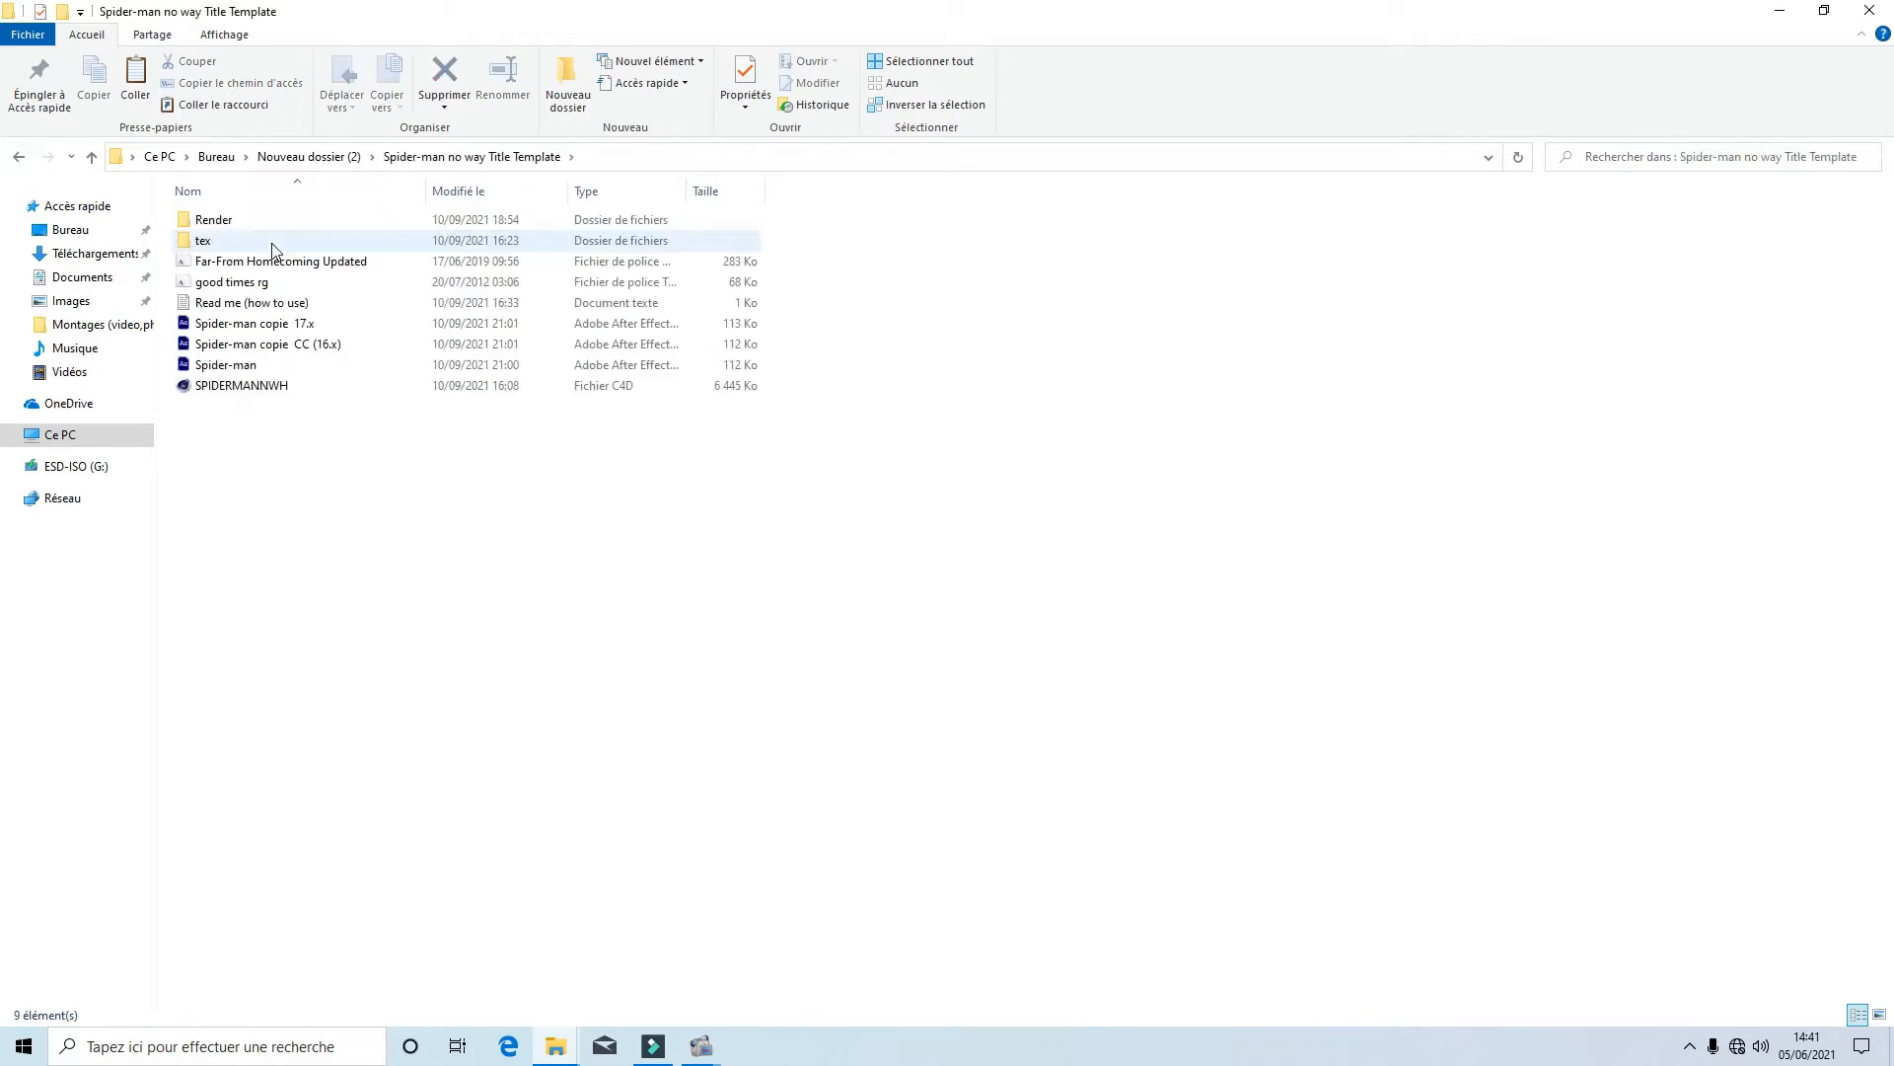
{"action": "right_click", "coordinate": [1082, 299]}
{"action": "mouse_move", "coordinate": [1135, 305]}
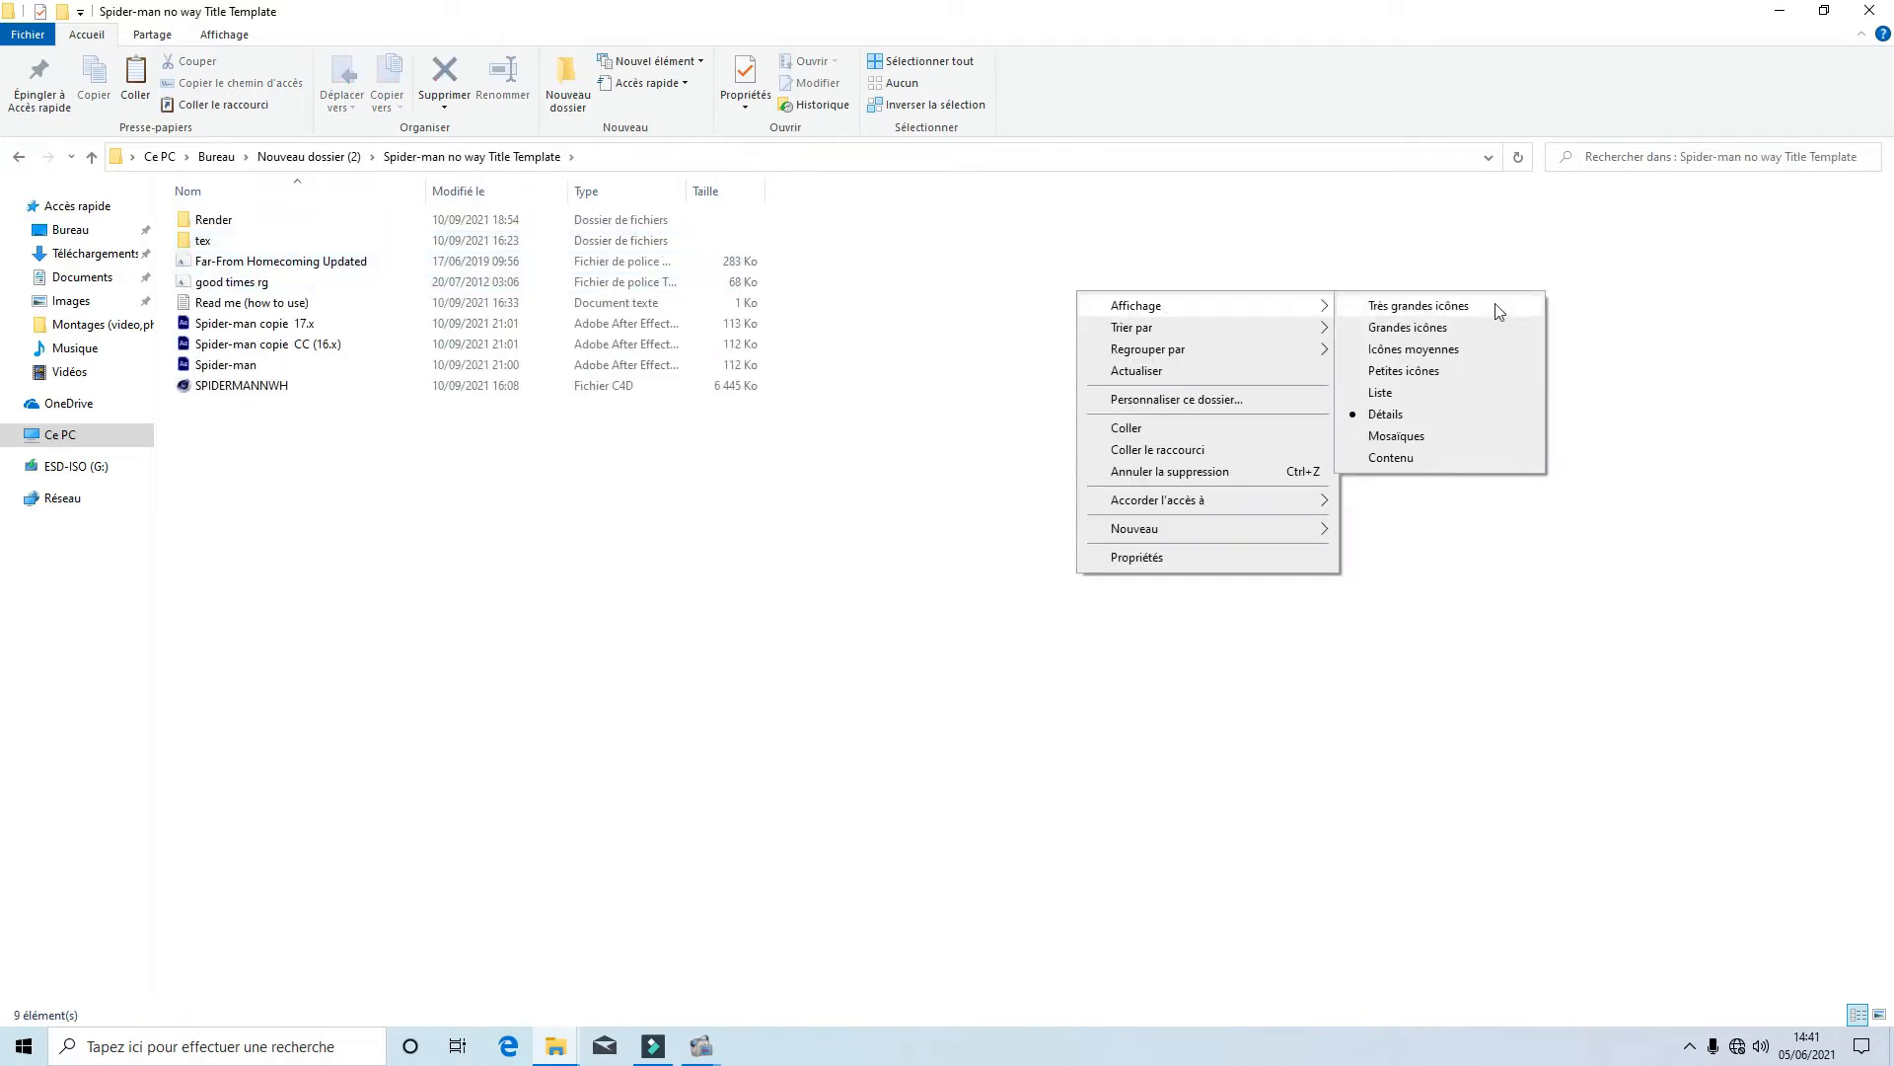
{"action": "left_click", "coordinate": [1501, 333]}
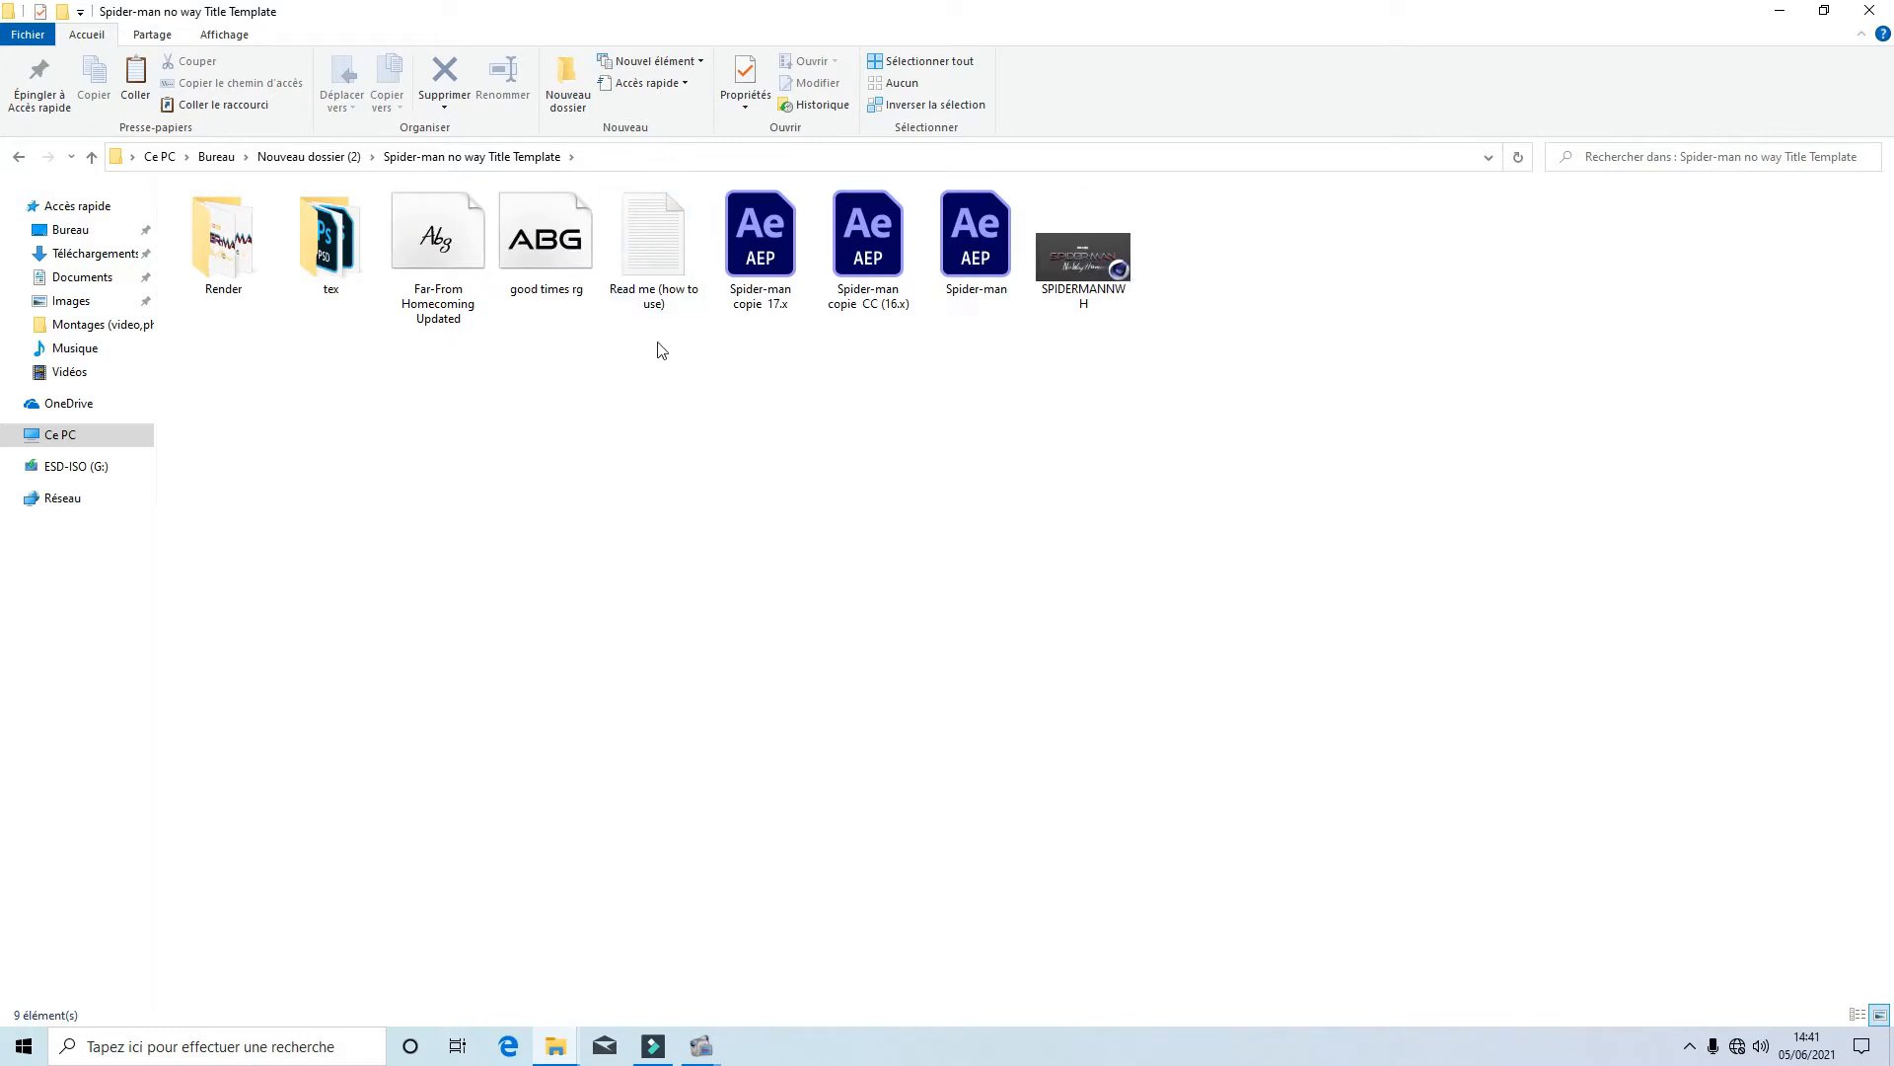
Step: Open the Read me (how to use) file and examine the French conditions of use and first instruction, then put it aside
{"action": "left_click", "coordinate": [661, 268]}
{"action": "double_click", "coordinate": [661, 268]}
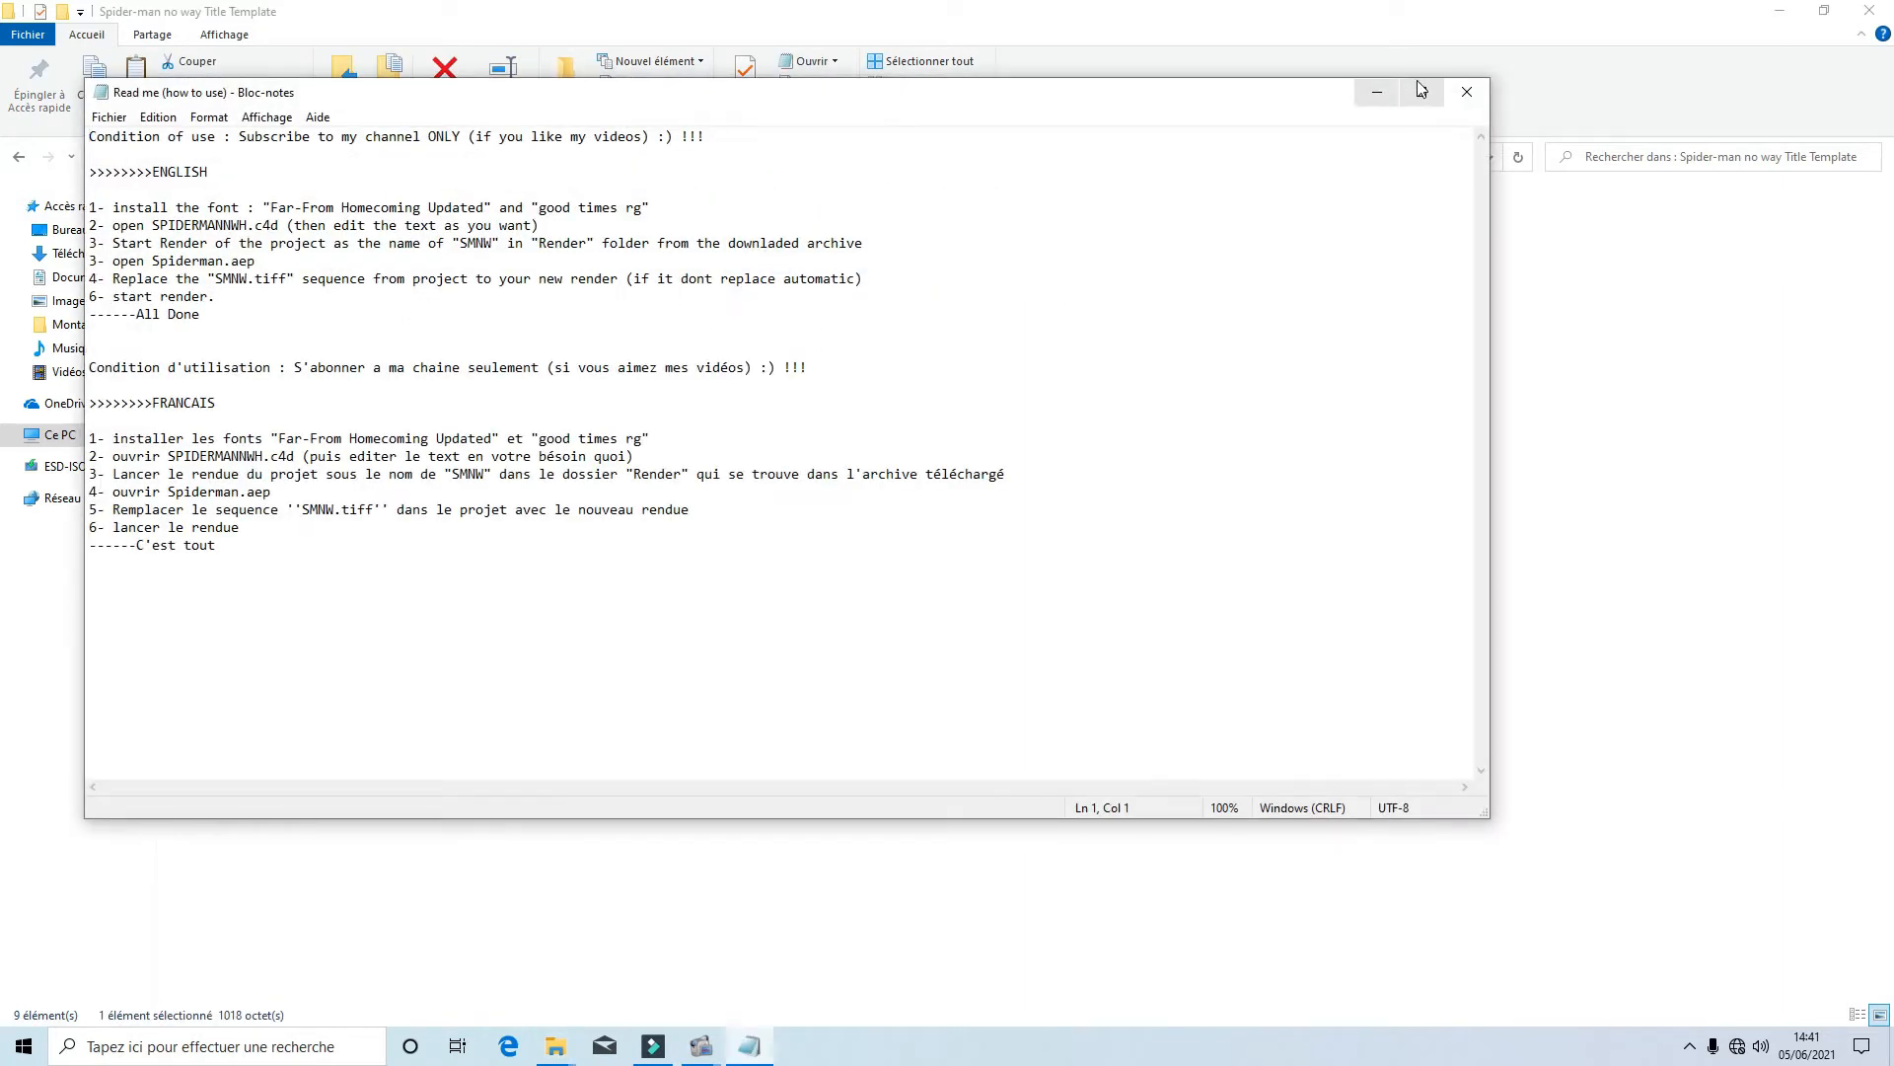
{"action": "left_click", "coordinate": [1421, 92]}
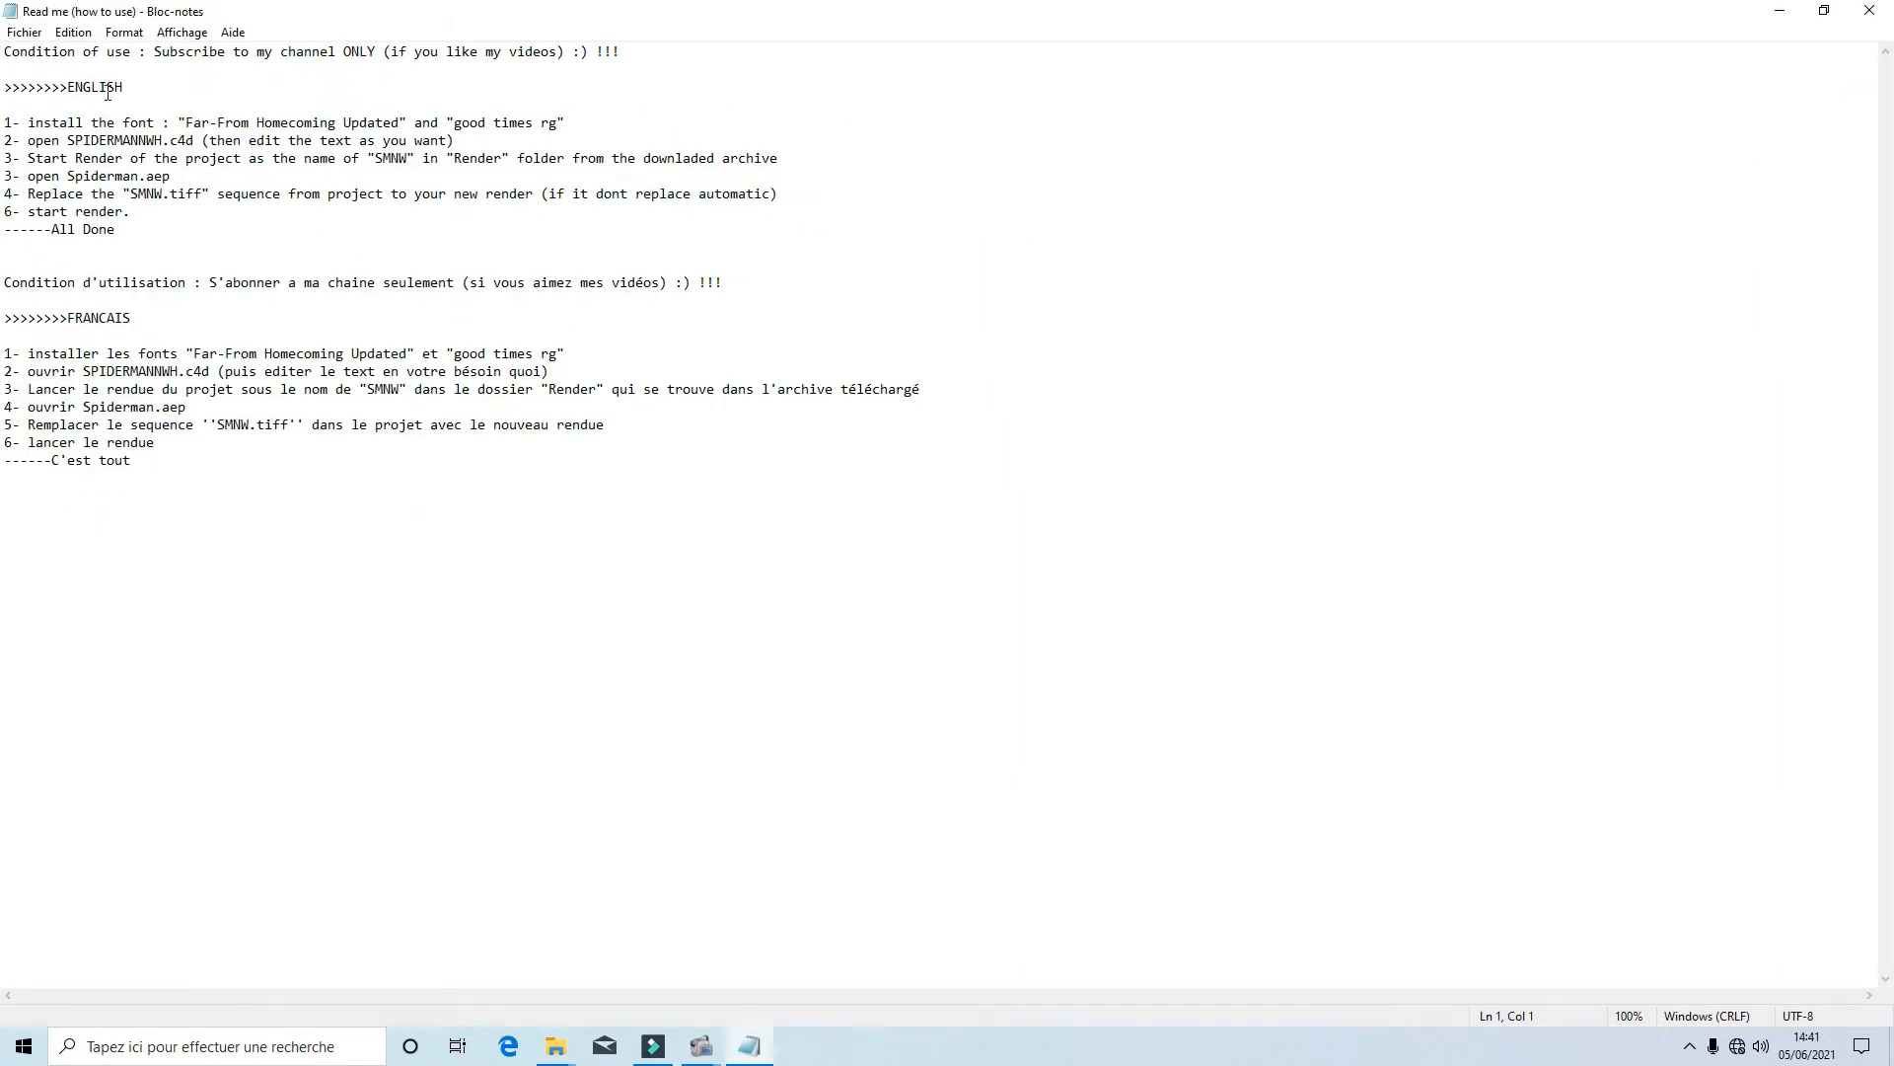
{"action": "left_click", "coordinate": [1824, 12]}
{"action": "left_click_drag", "start_coordinate": [454, 93], "coordinate": [832, 205]}
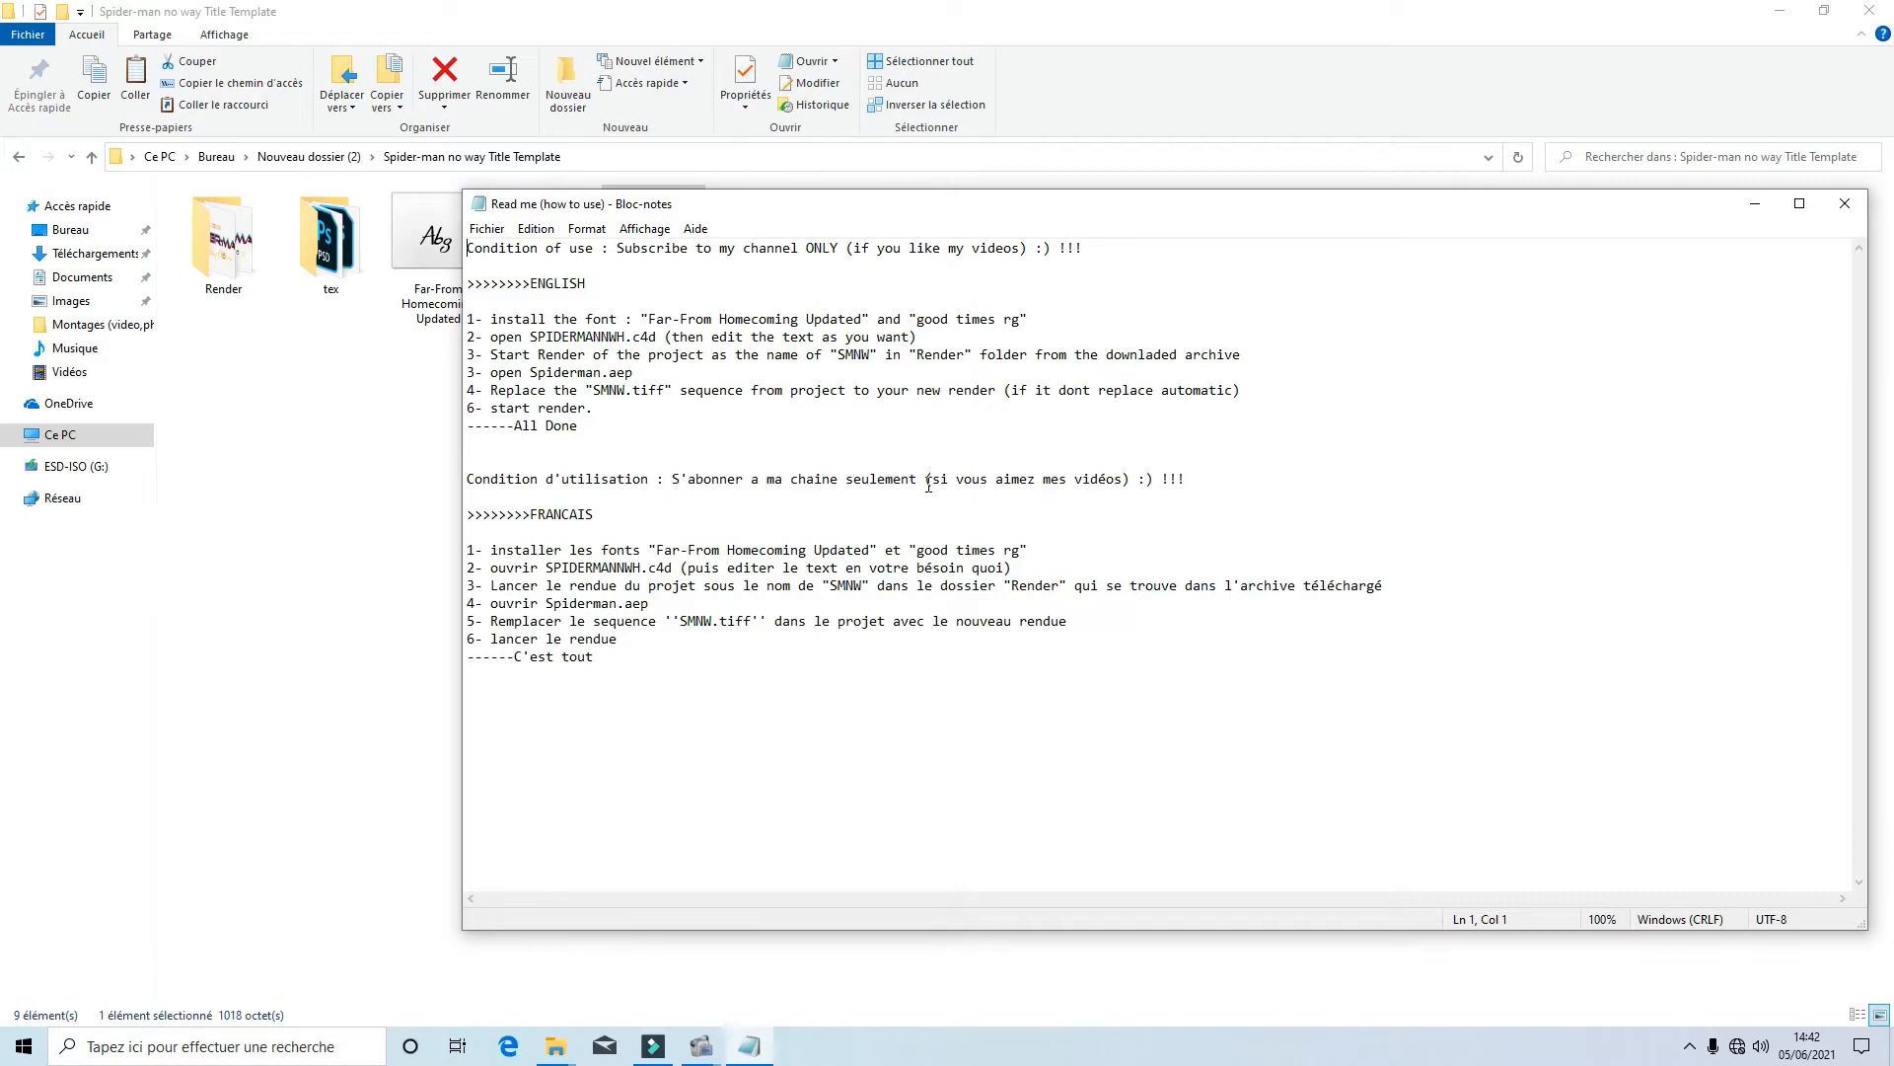
{"action": "left_click", "coordinate": [1135, 479]}
{"action": "left_click_drag", "start_coordinate": [1217, 479], "coordinate": [467, 480]}
{"action": "left_click", "coordinate": [845, 493]}
{"action": "left_click_drag", "start_coordinate": [531, 518], "coordinate": [747, 515]}
{"action": "left_click", "coordinate": [746, 515]}
{"action": "left_click_drag", "start_coordinate": [469, 548], "coordinate": [936, 550]}
{"action": "left_click", "coordinate": [808, 549]}
{"action": "left_click", "coordinate": [1759, 207]}
Step: Install the Far-From Homecoming Updated and good times rg fonts from the template folder
{"action": "double_click", "coordinate": [445, 285]}
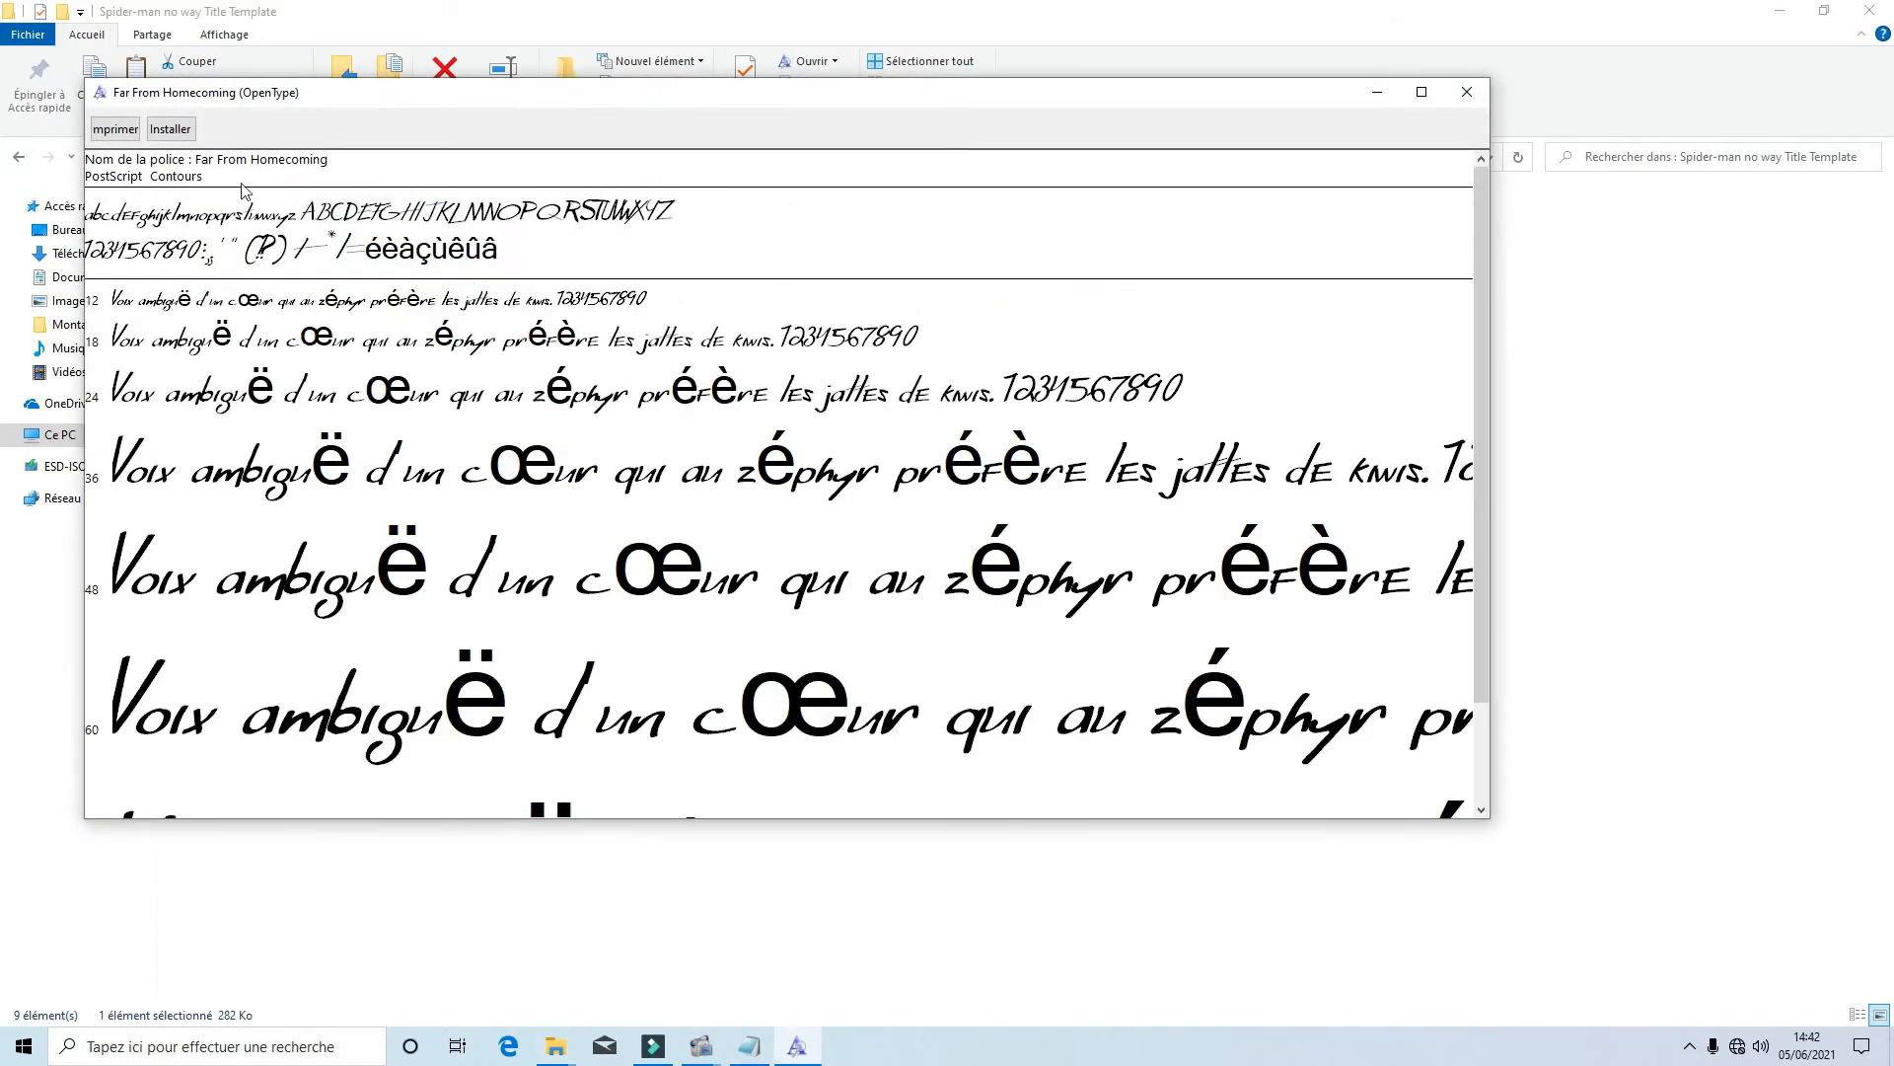
{"action": "left_click", "coordinate": [171, 129]}
{"action": "left_click", "coordinate": [1467, 92]}
{"action": "double_click", "coordinate": [571, 246]}
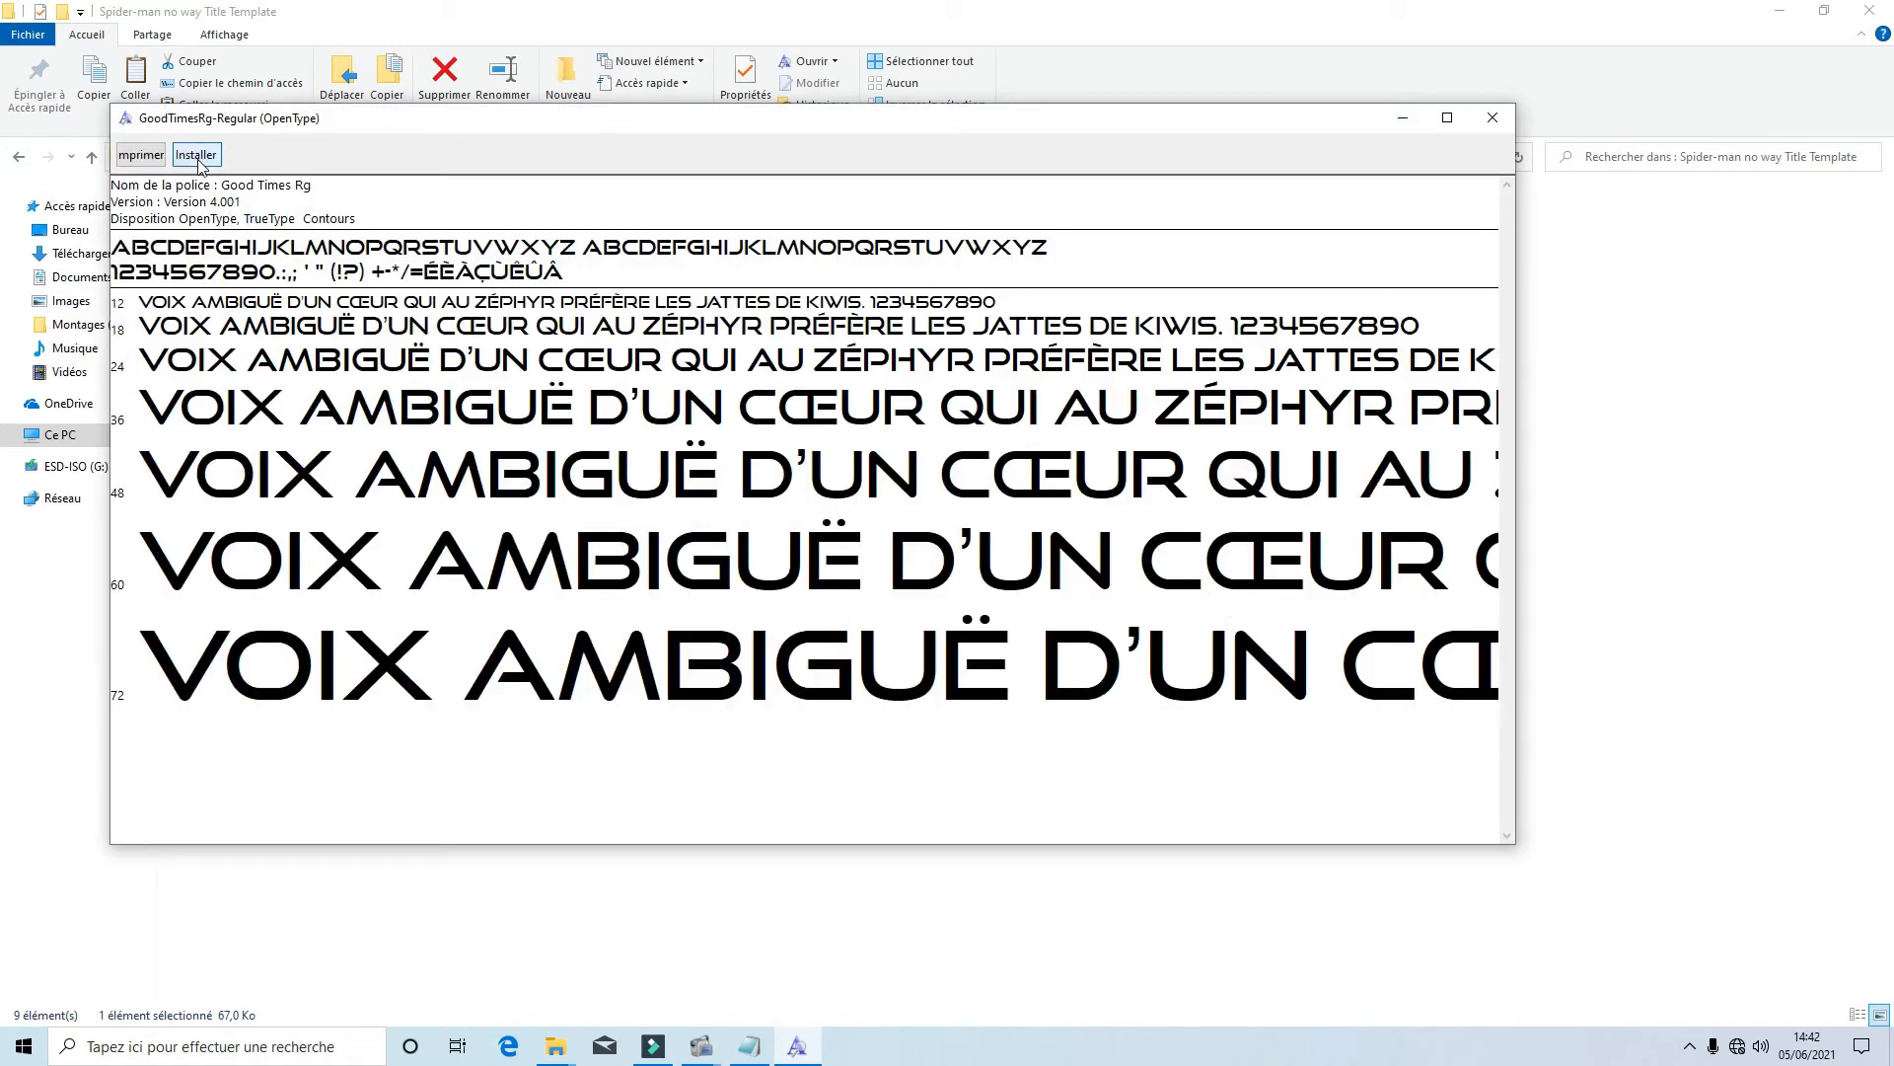
{"action": "left_click", "coordinate": [196, 155]}
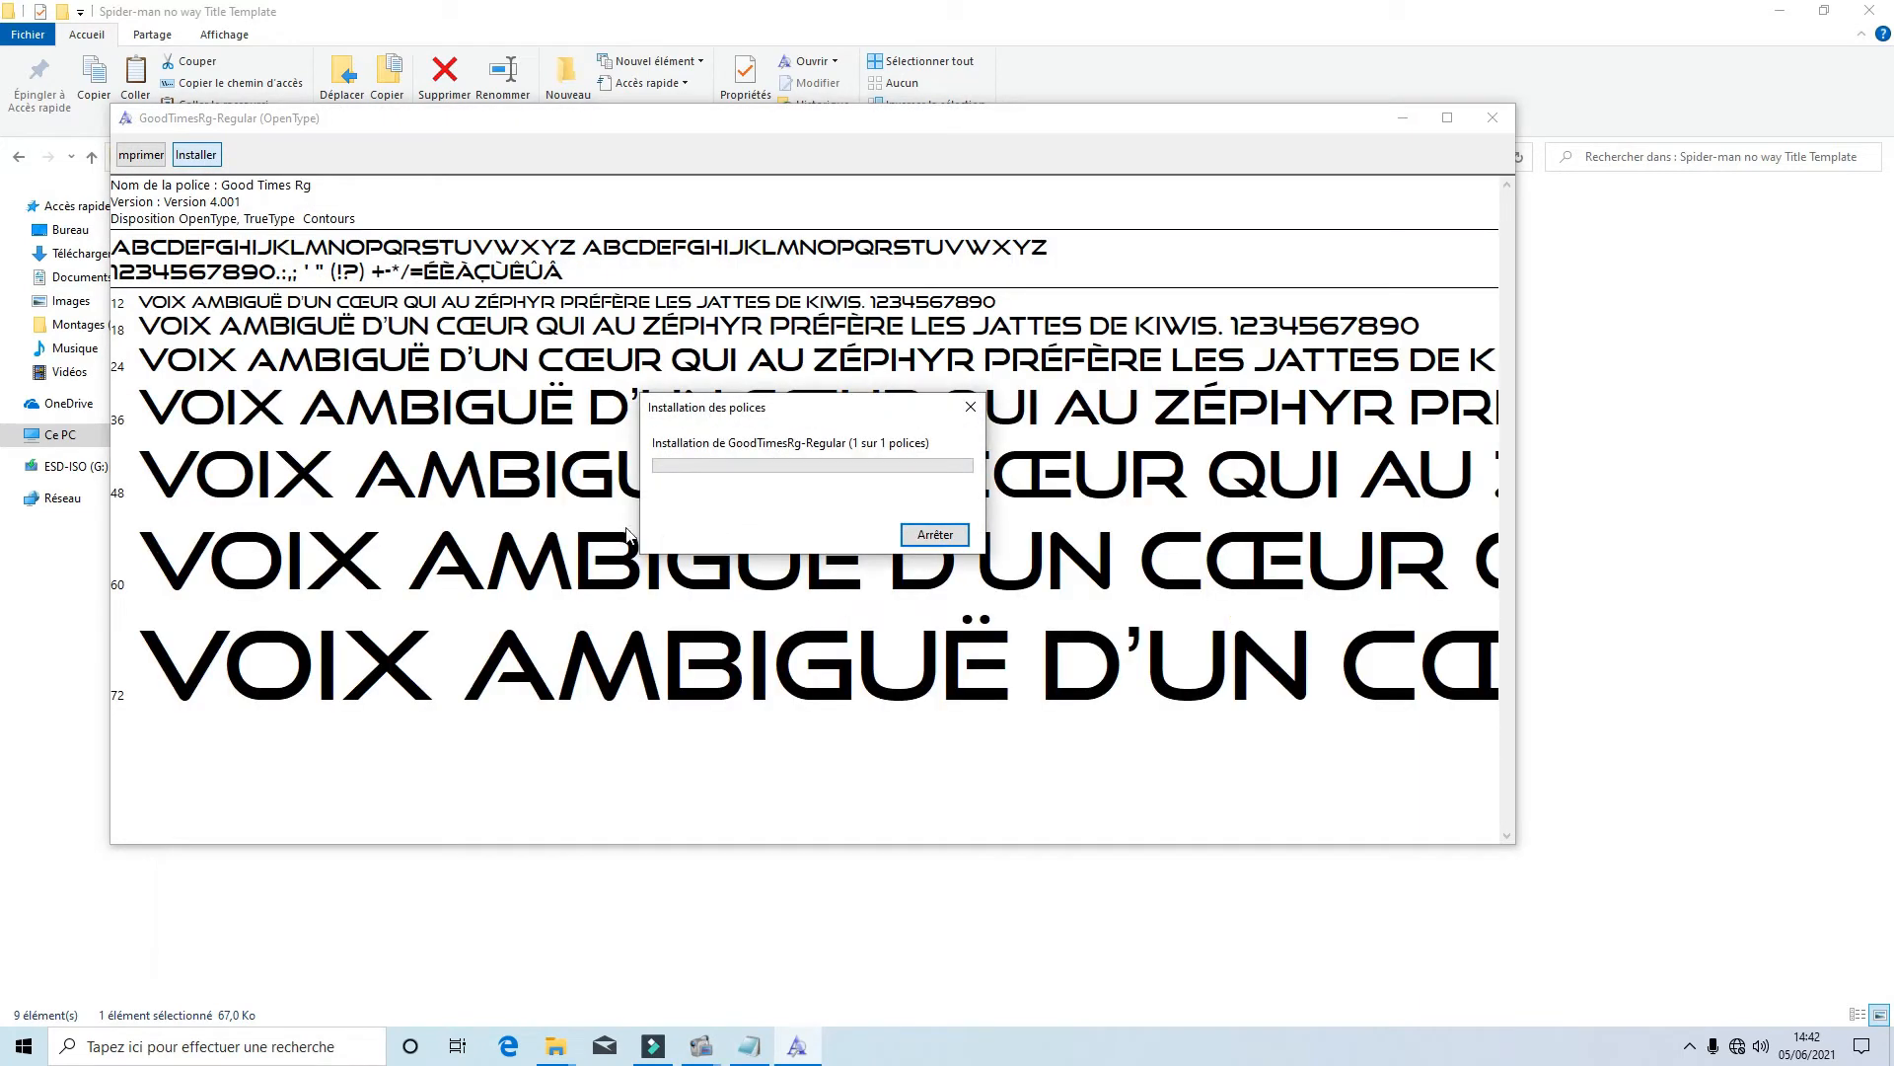
{"action": "left_click", "coordinate": [1509, 118]}
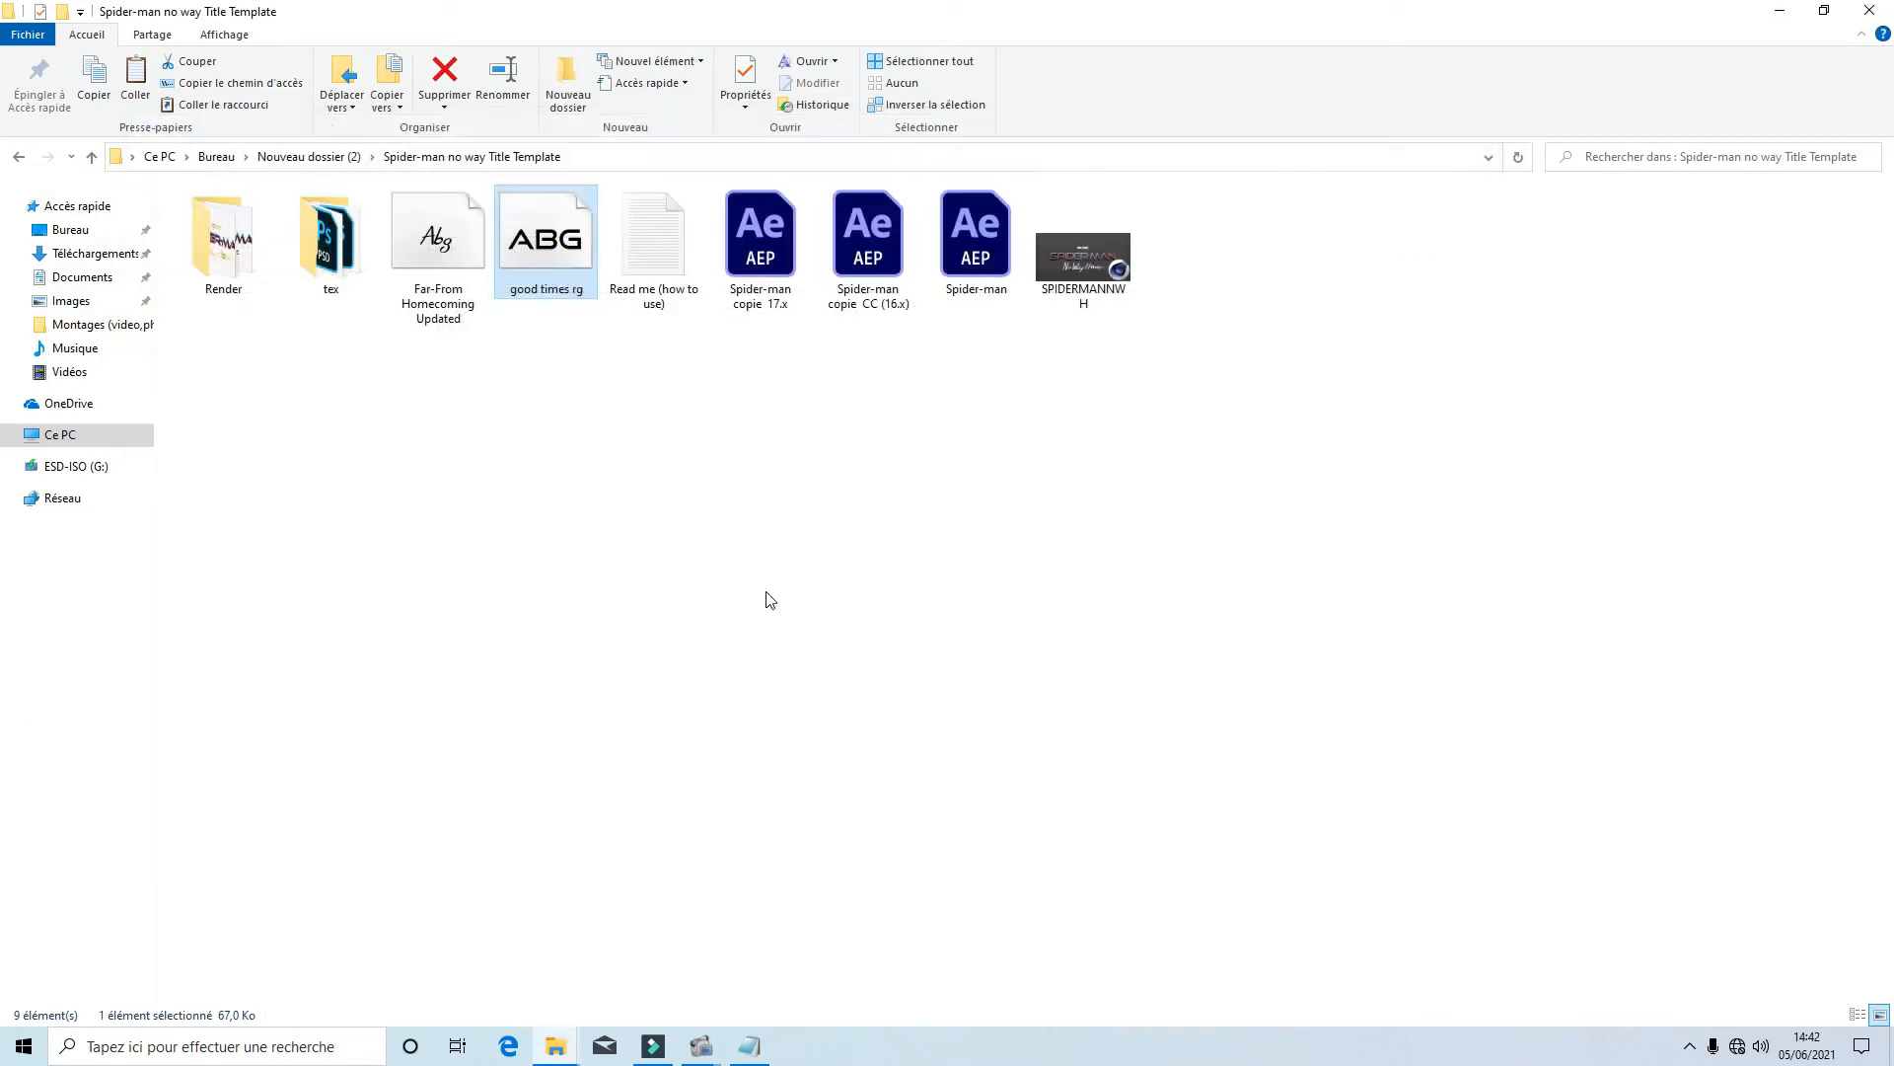
Step: Following the Read me's second instruction, open the SPIDERMANNWH scene in Cinema 4D and dismiss the Quick Start Dialog
{"action": "left_click", "coordinate": [768, 1048]}
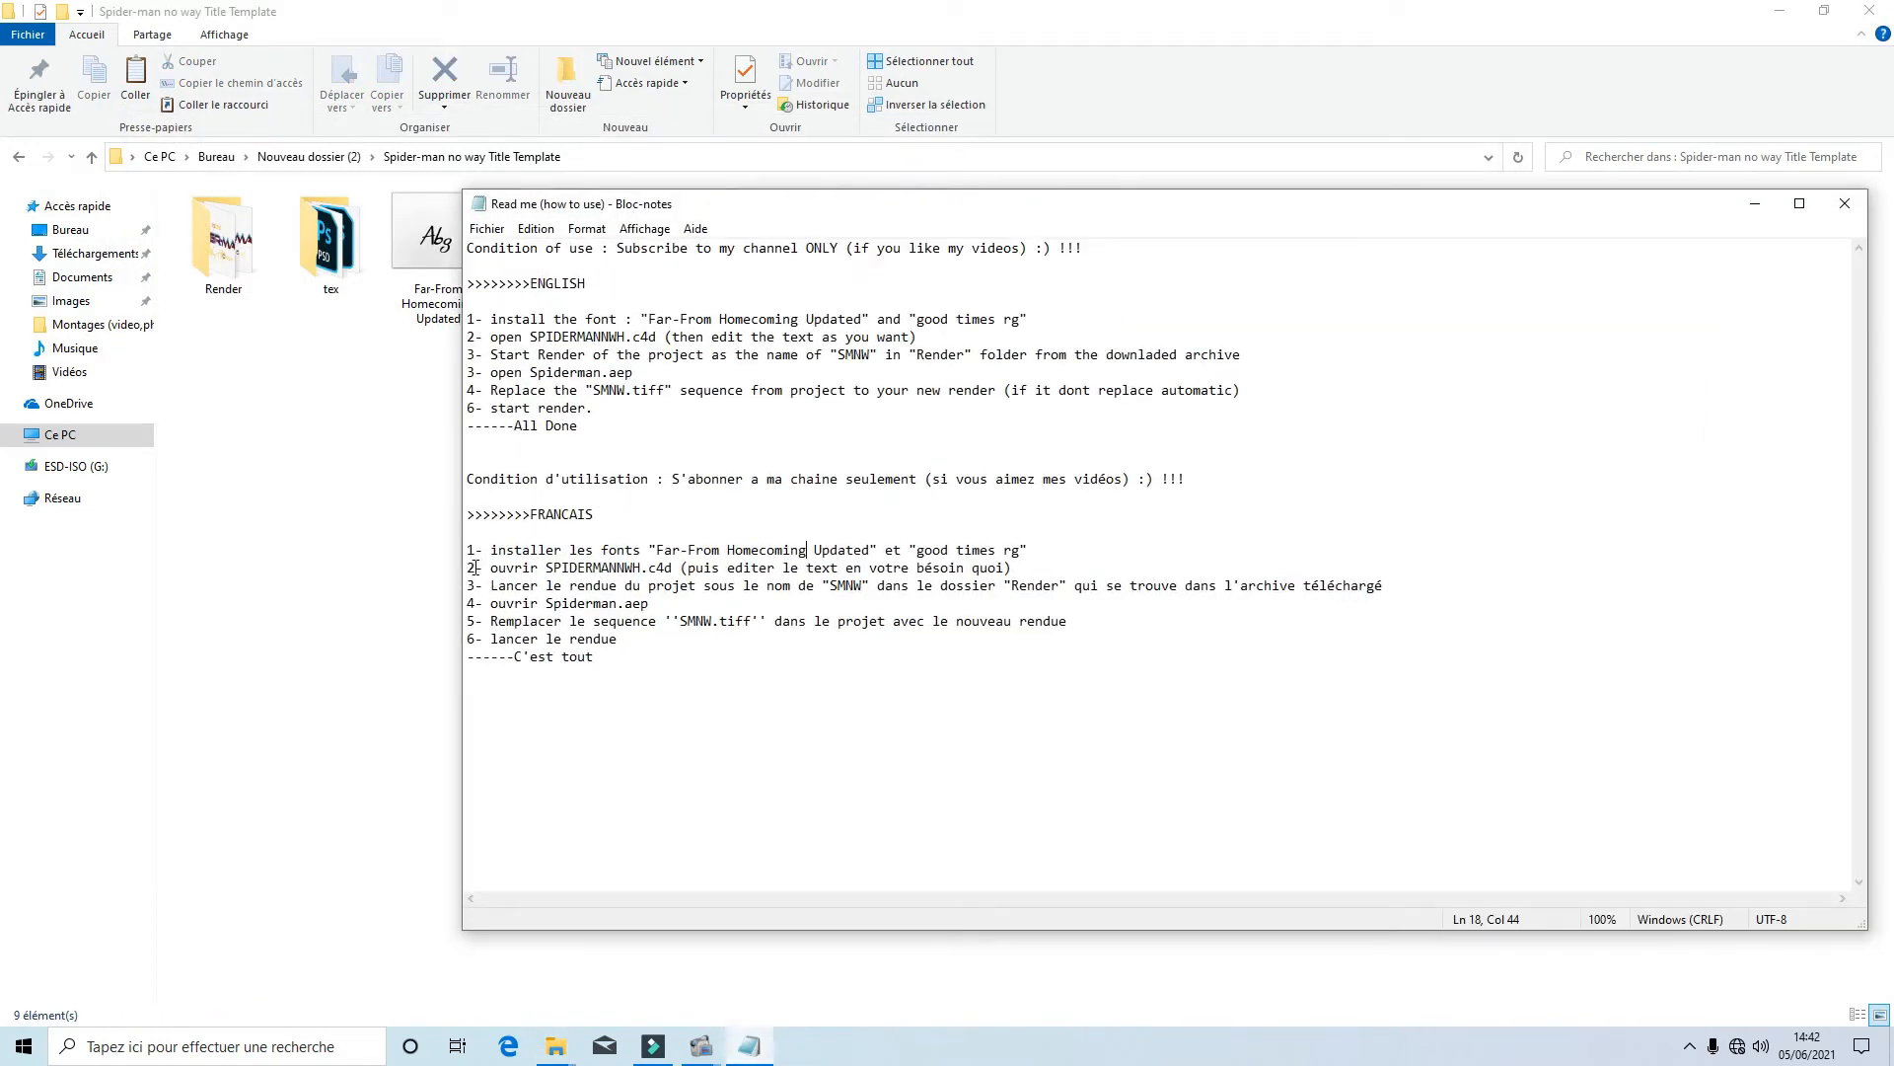
{"action": "left_click_drag", "start_coordinate": [491, 568], "coordinate": [624, 574]}
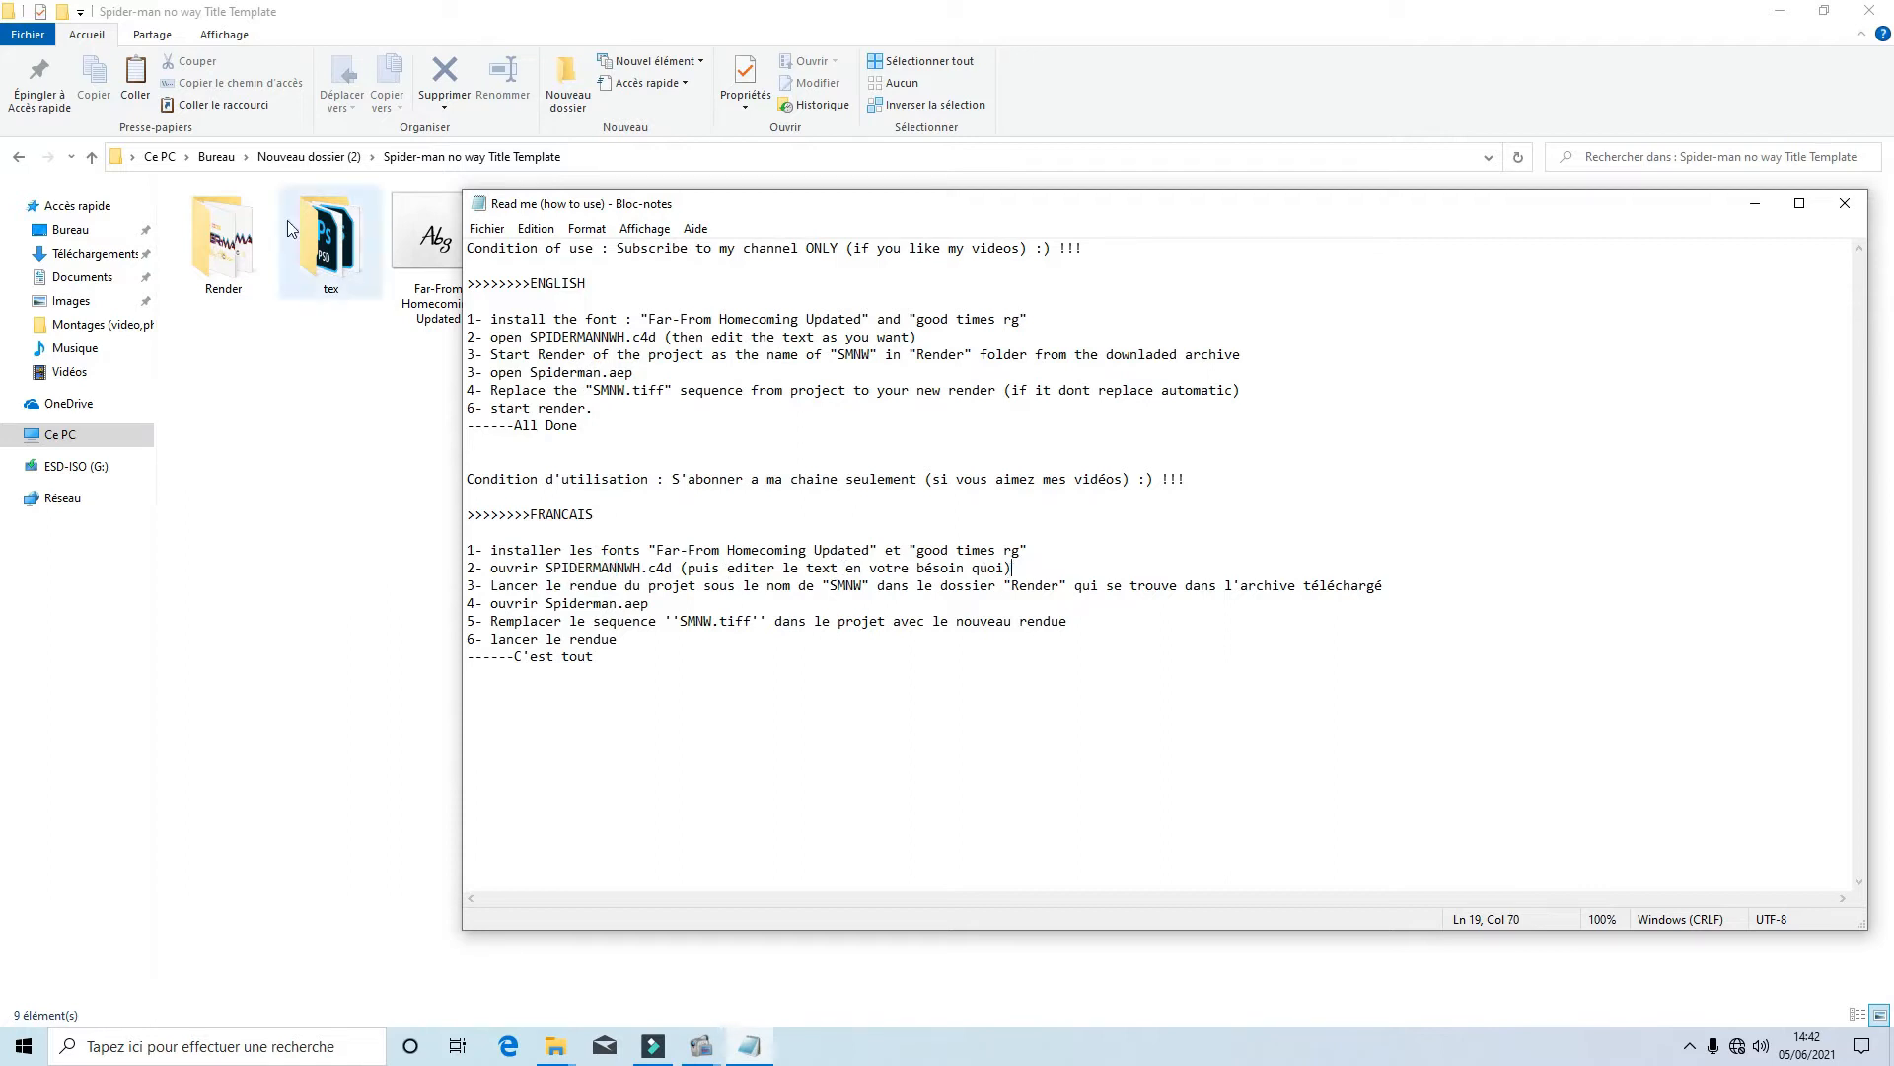
{"action": "left_click", "coordinate": [318, 357]}
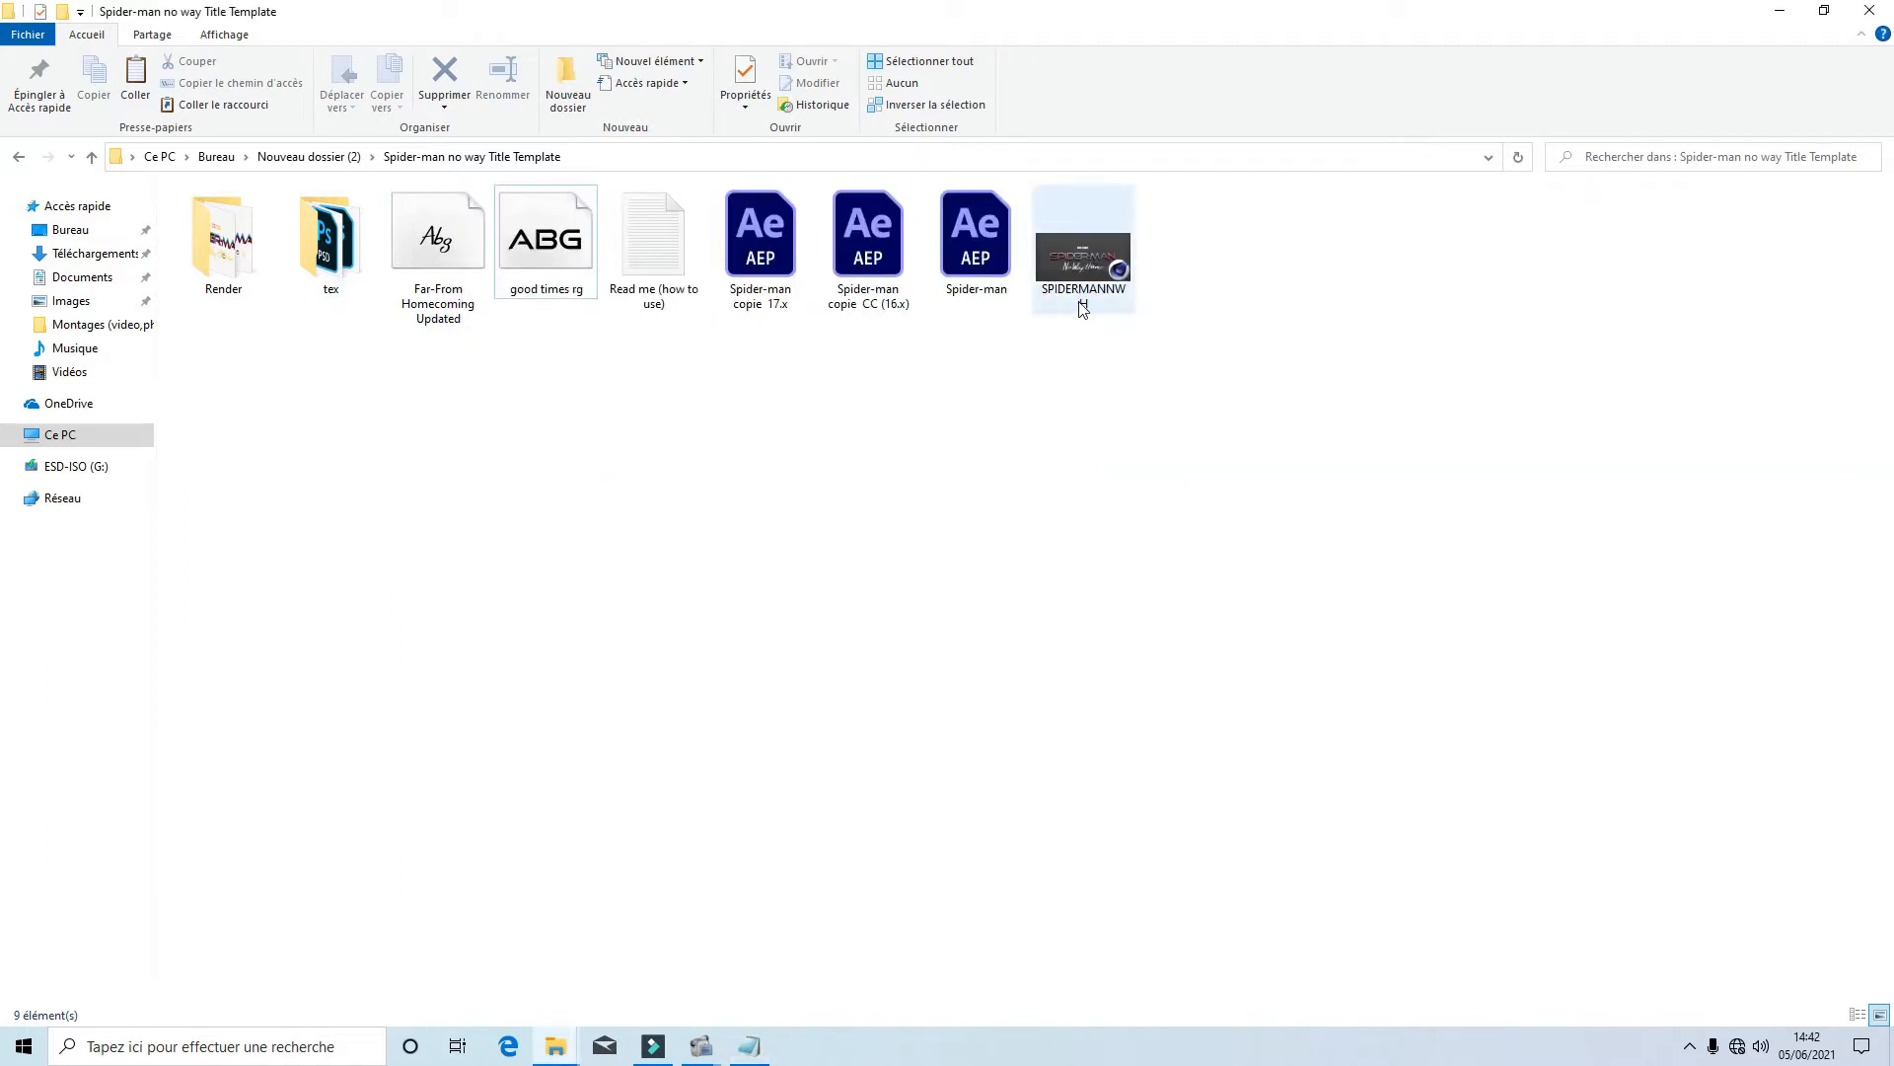
{"action": "left_click", "coordinate": [1110, 297]}
{"action": "double_click", "coordinate": [1107, 291]}
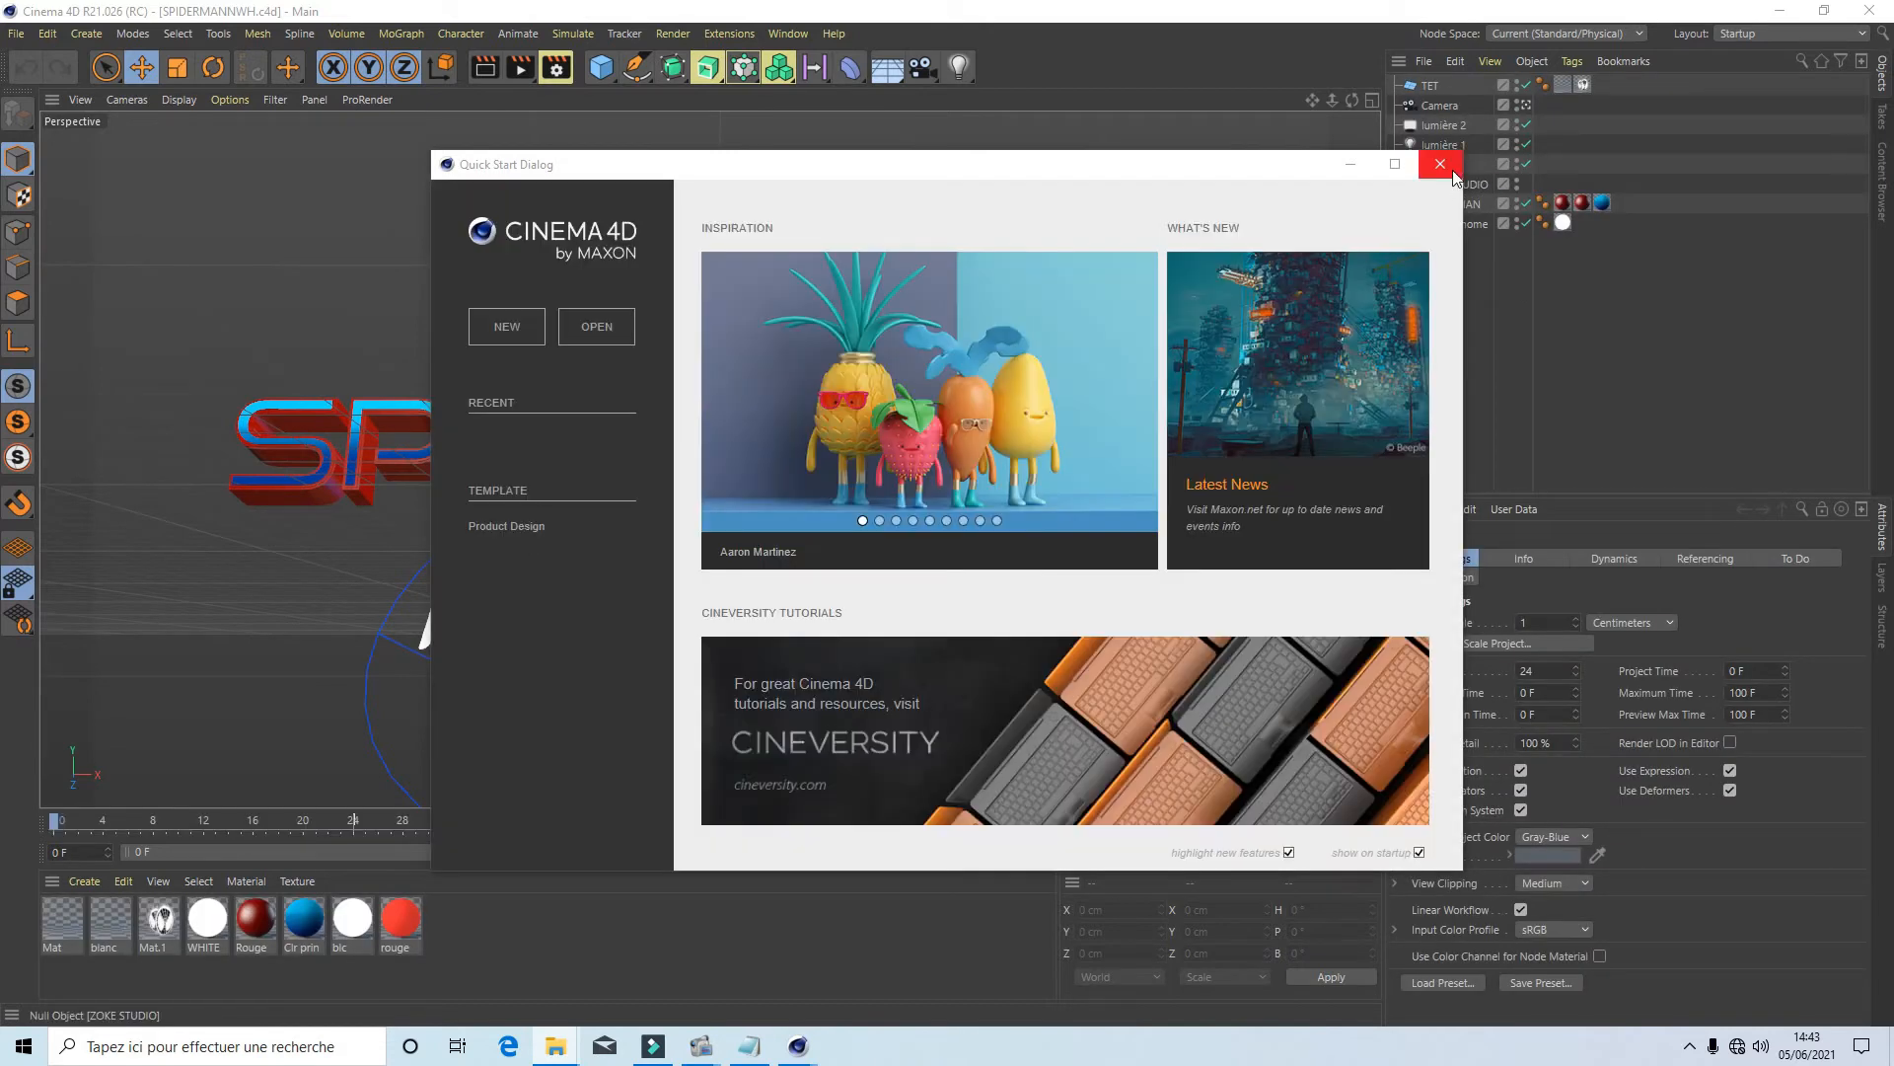
{"action": "left_click", "coordinate": [1440, 165]}
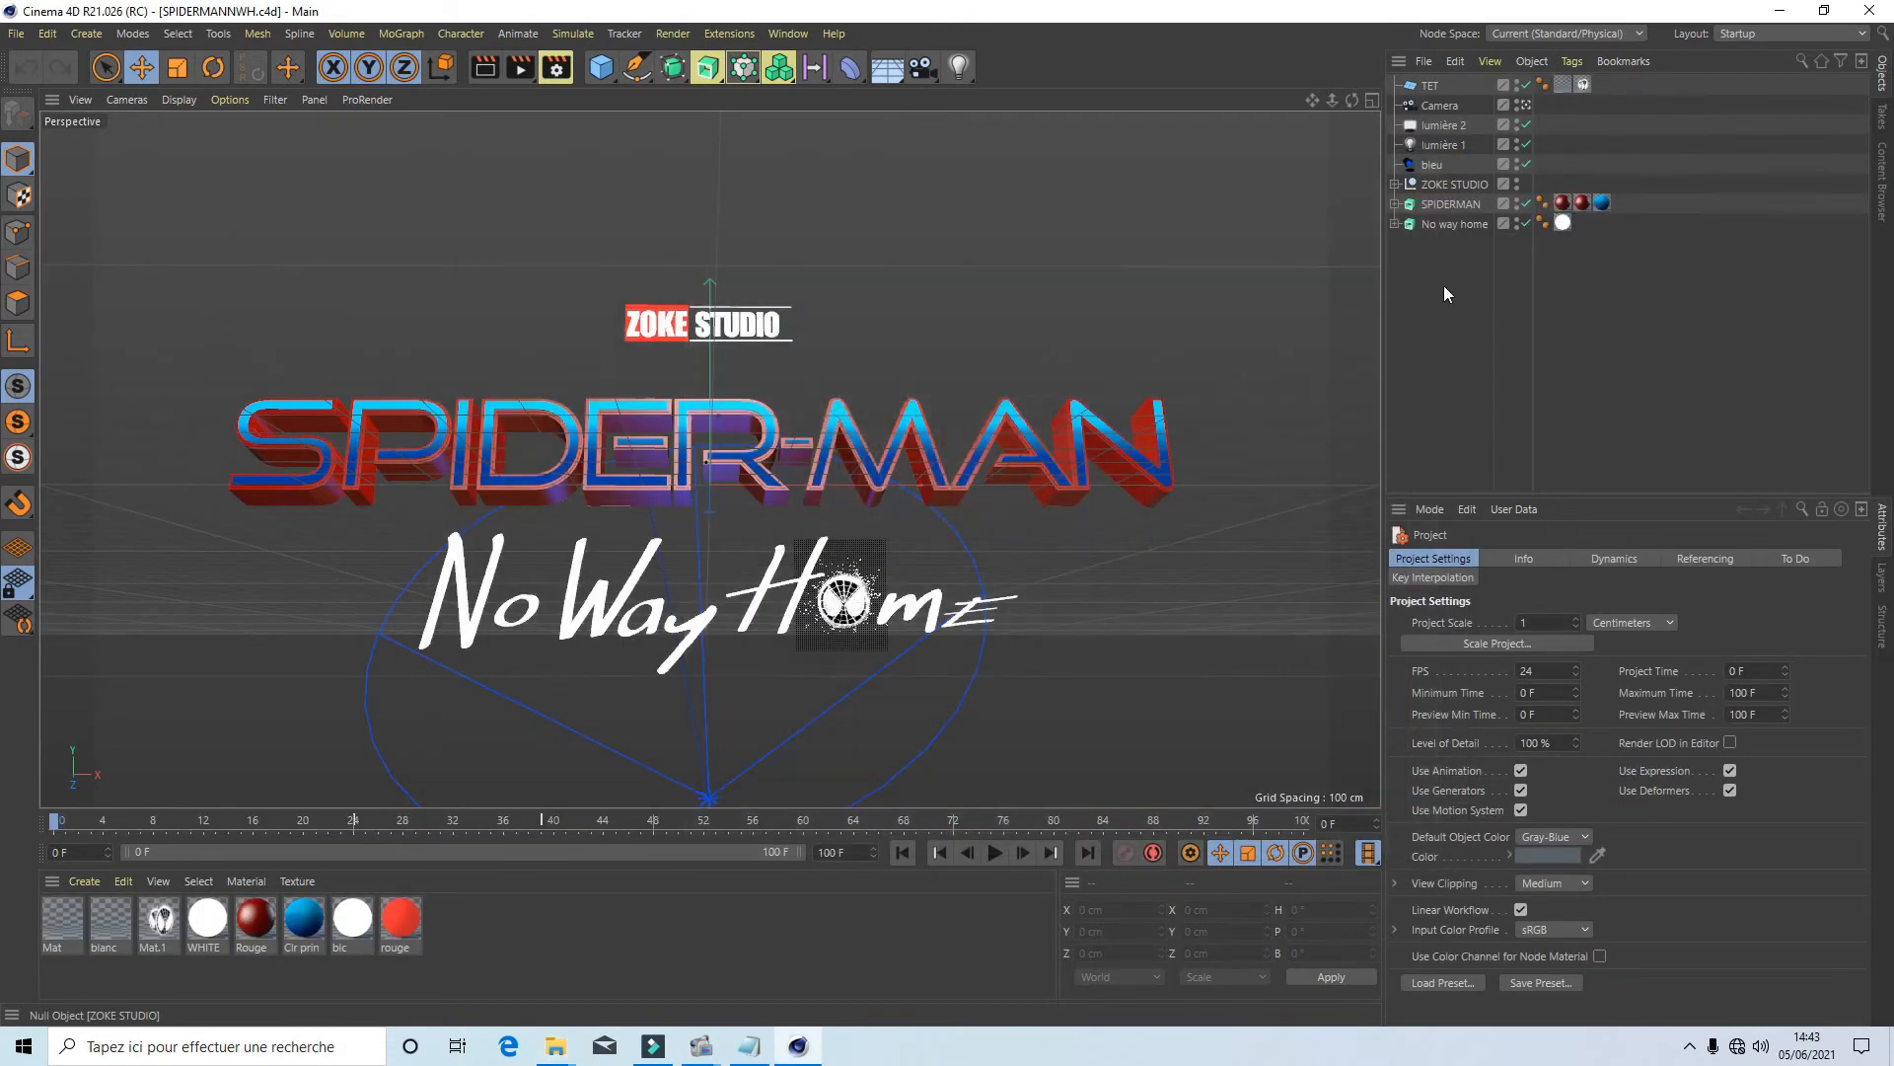
{"action": "left_click", "coordinate": [748, 1045]}
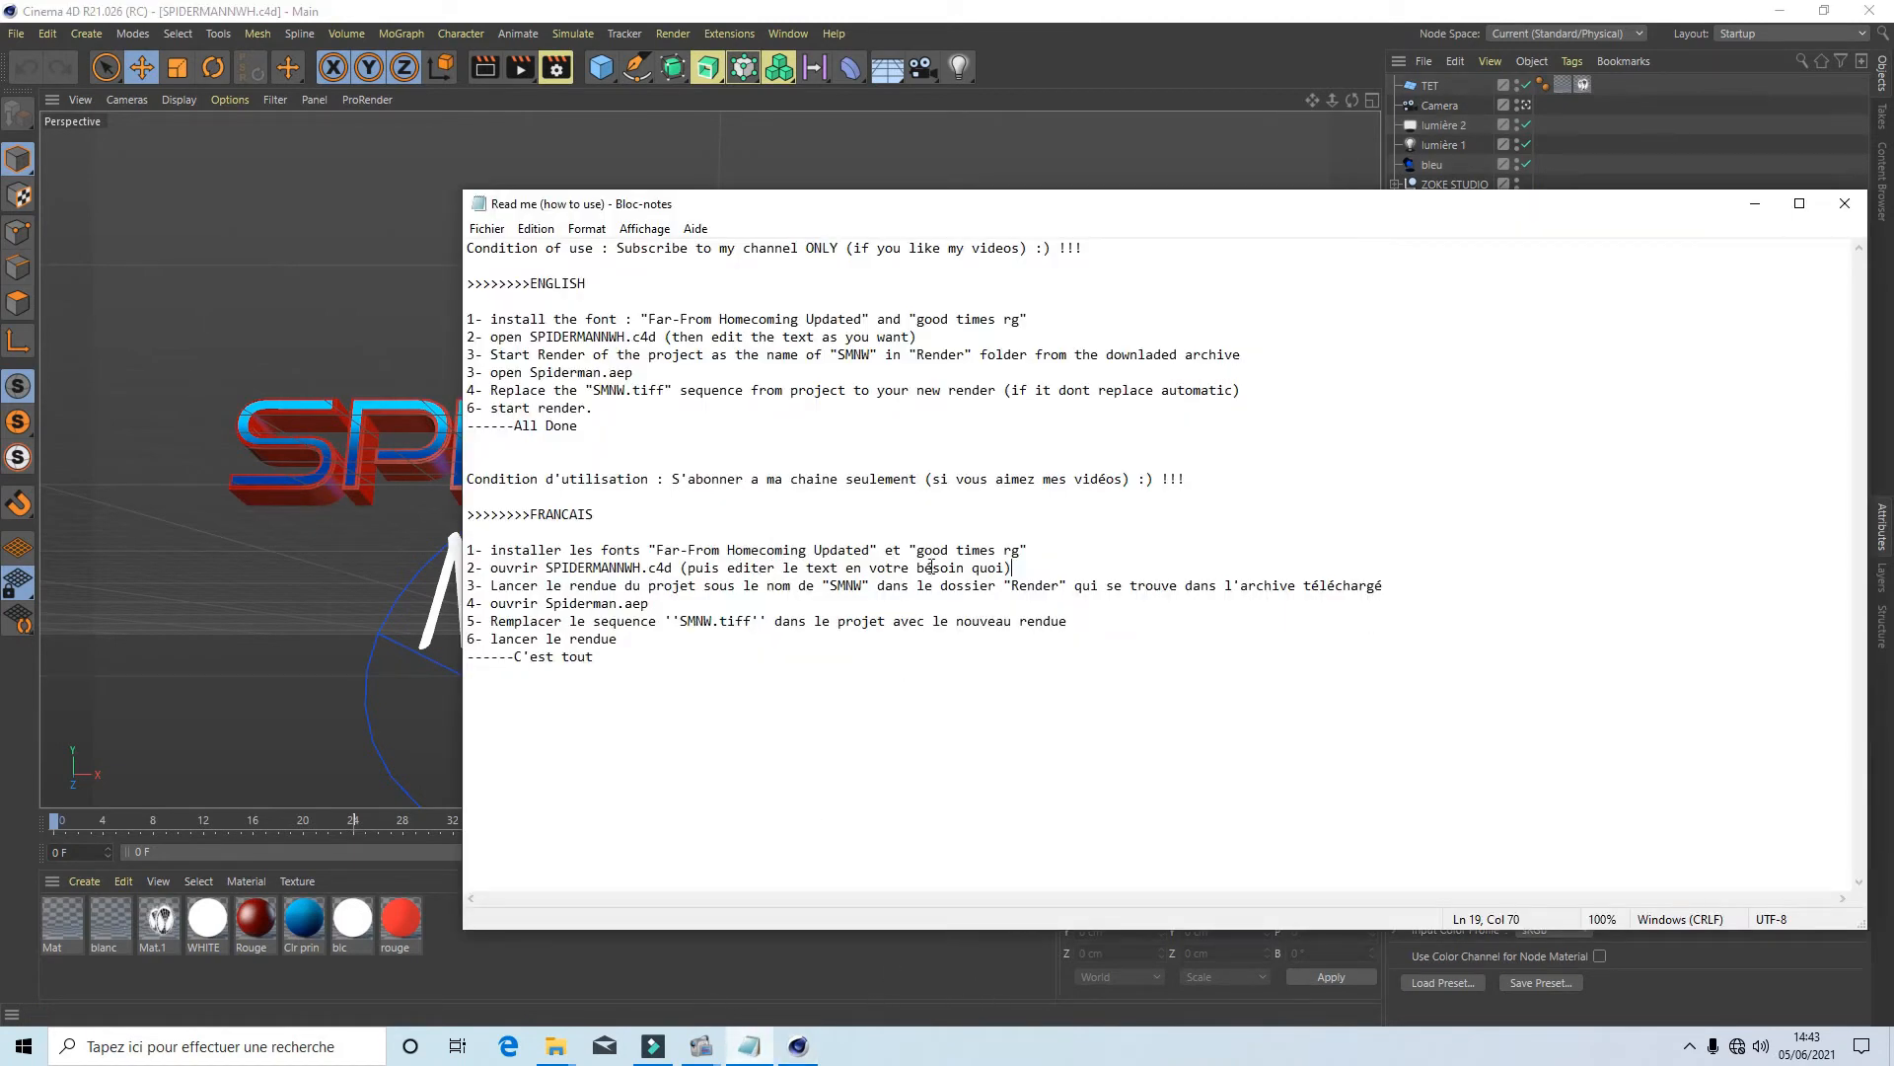
{"action": "left_click_drag", "start_coordinate": [1002, 566], "coordinate": [964, 568]}
{"action": "left_click", "coordinate": [1755, 207]}
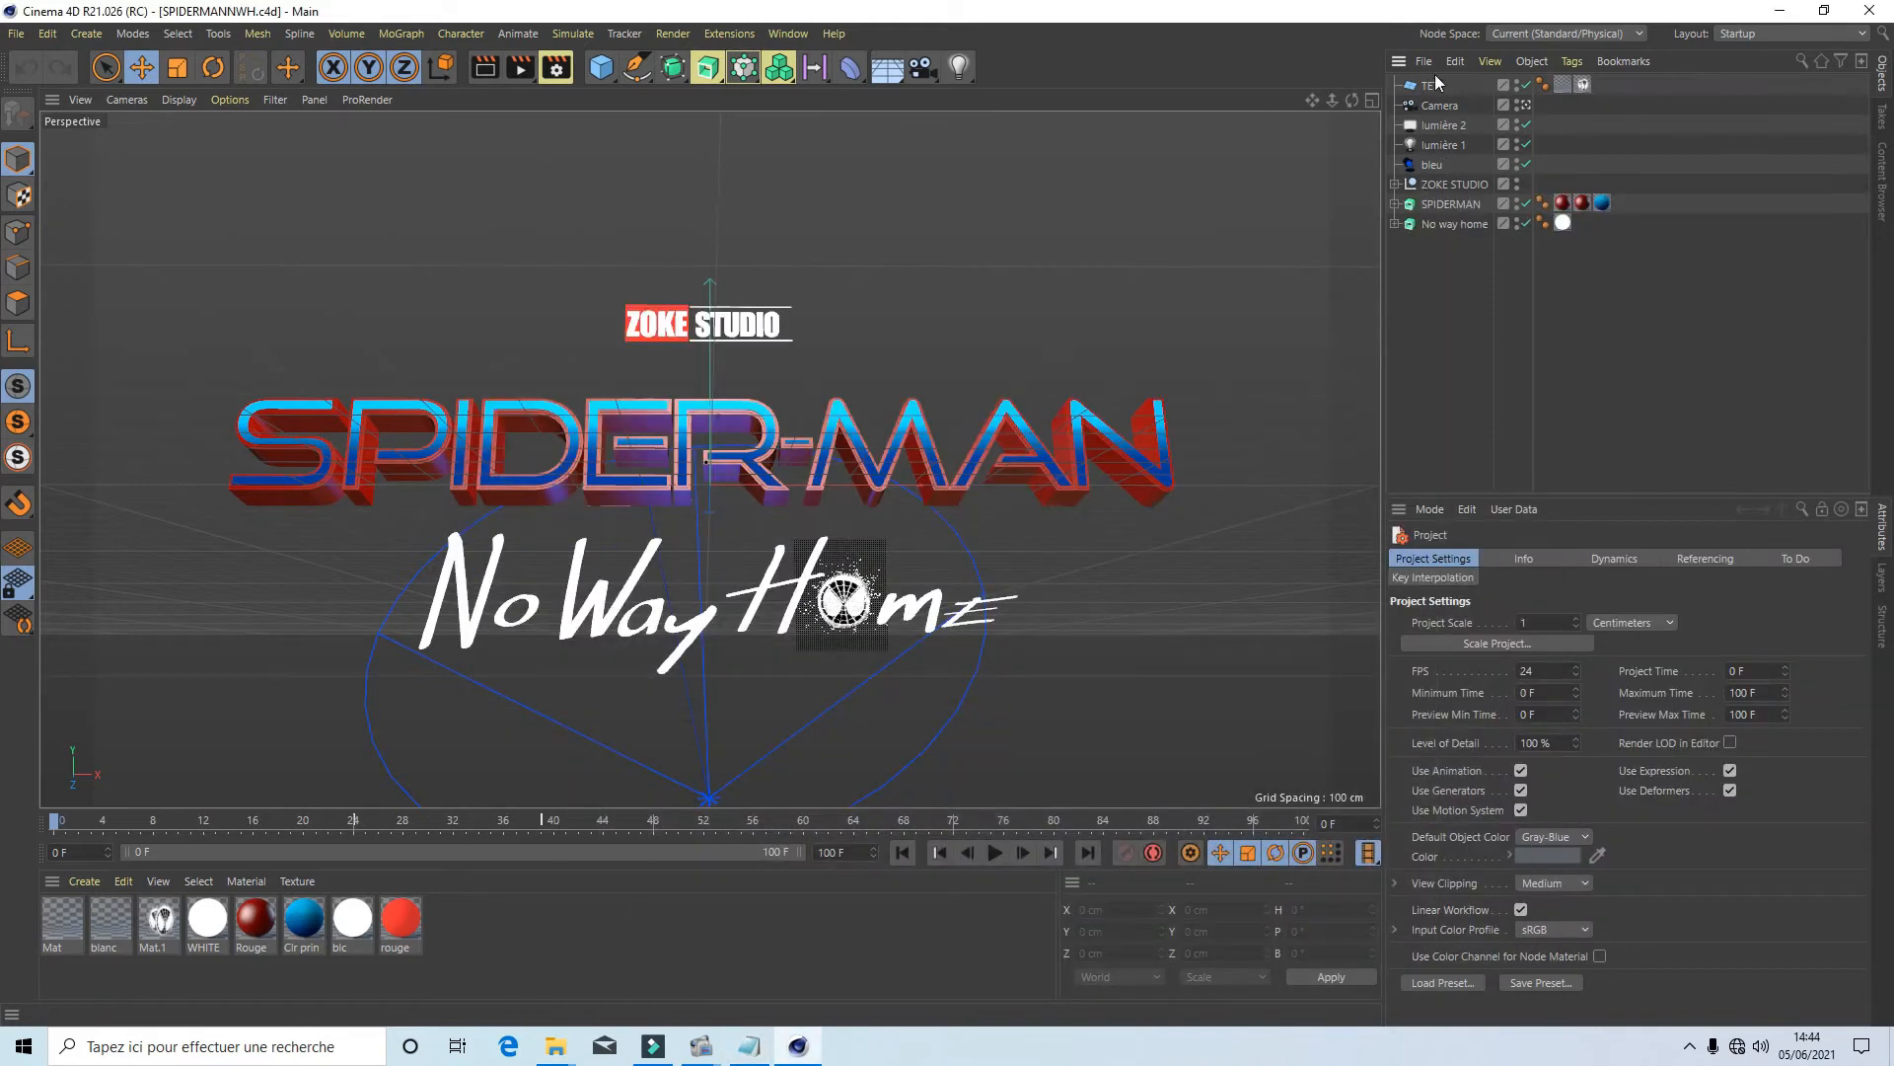
Step: Replace the text of the CHANGER ICI object under SPIDERMAN with ZOKE-STUDIO and preview the title animation
{"action": "left_click", "coordinate": [1445, 204]}
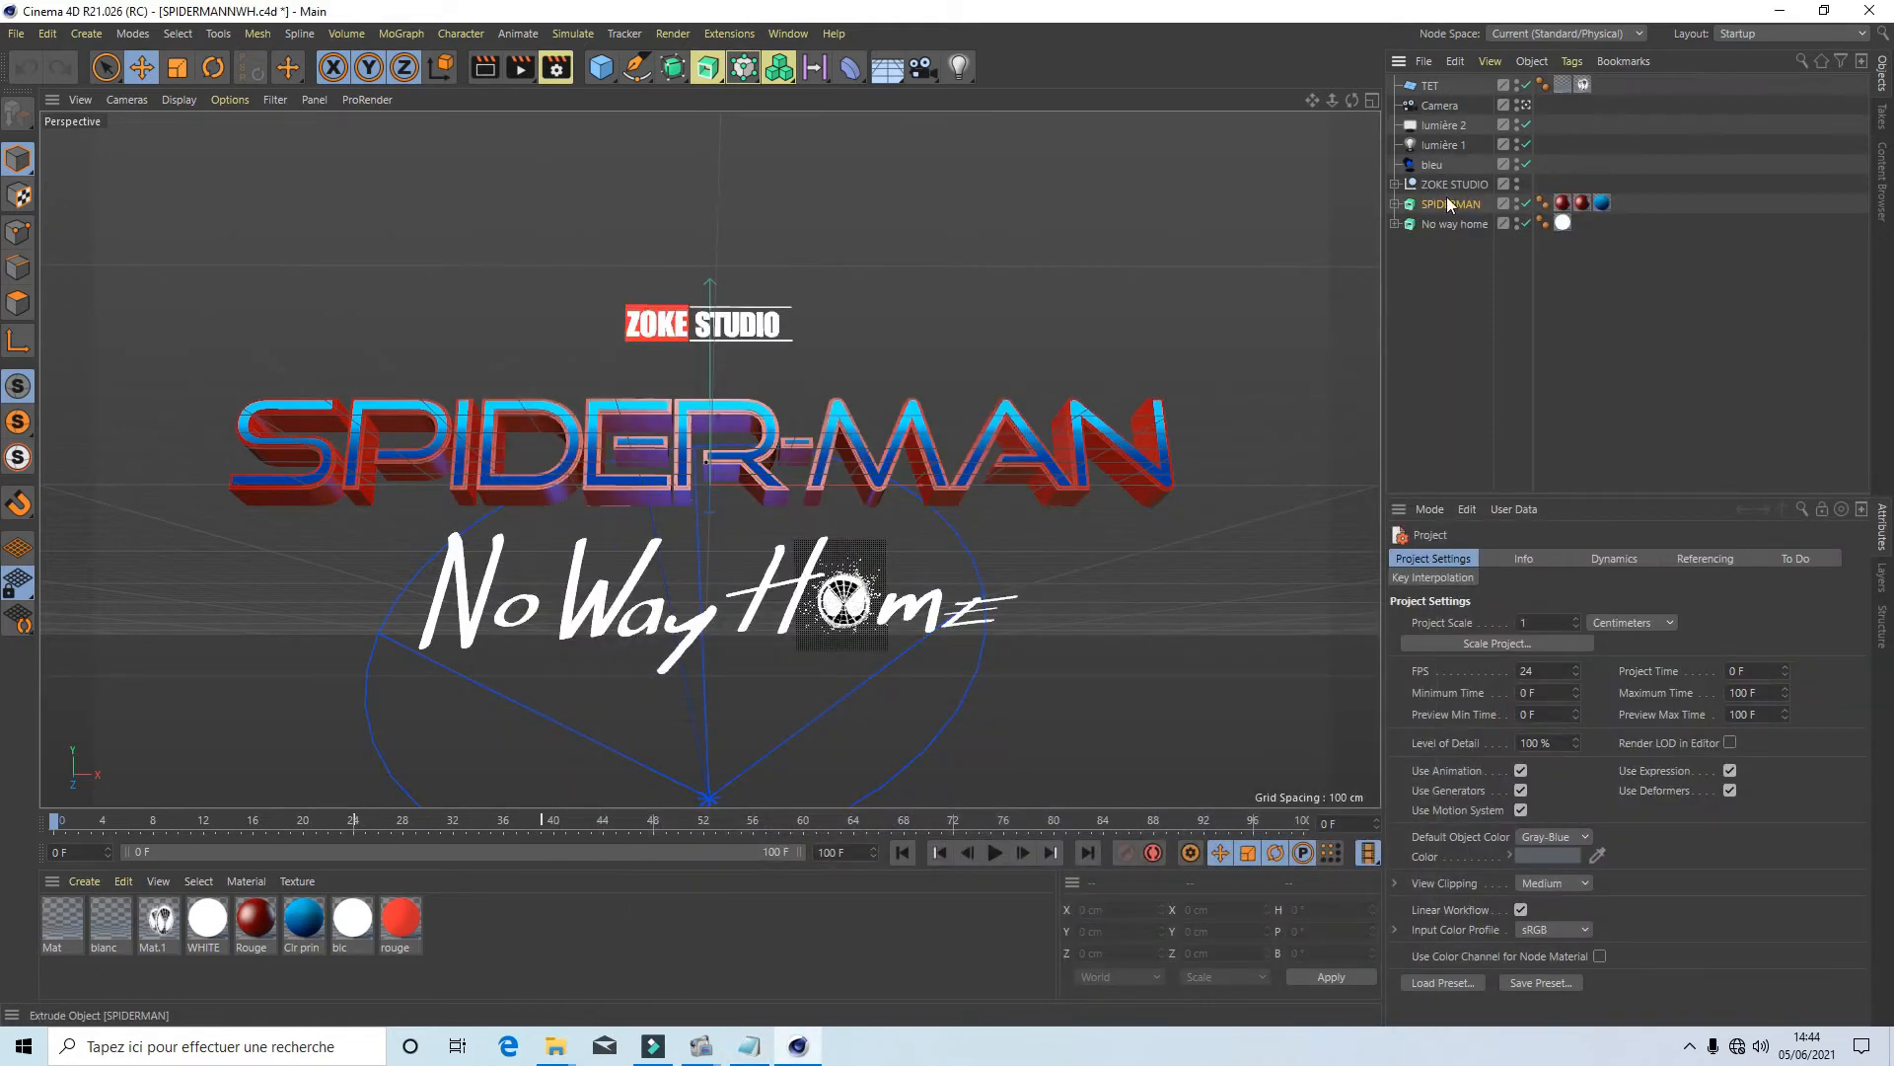
{"action": "left_click", "coordinate": [1394, 204]}
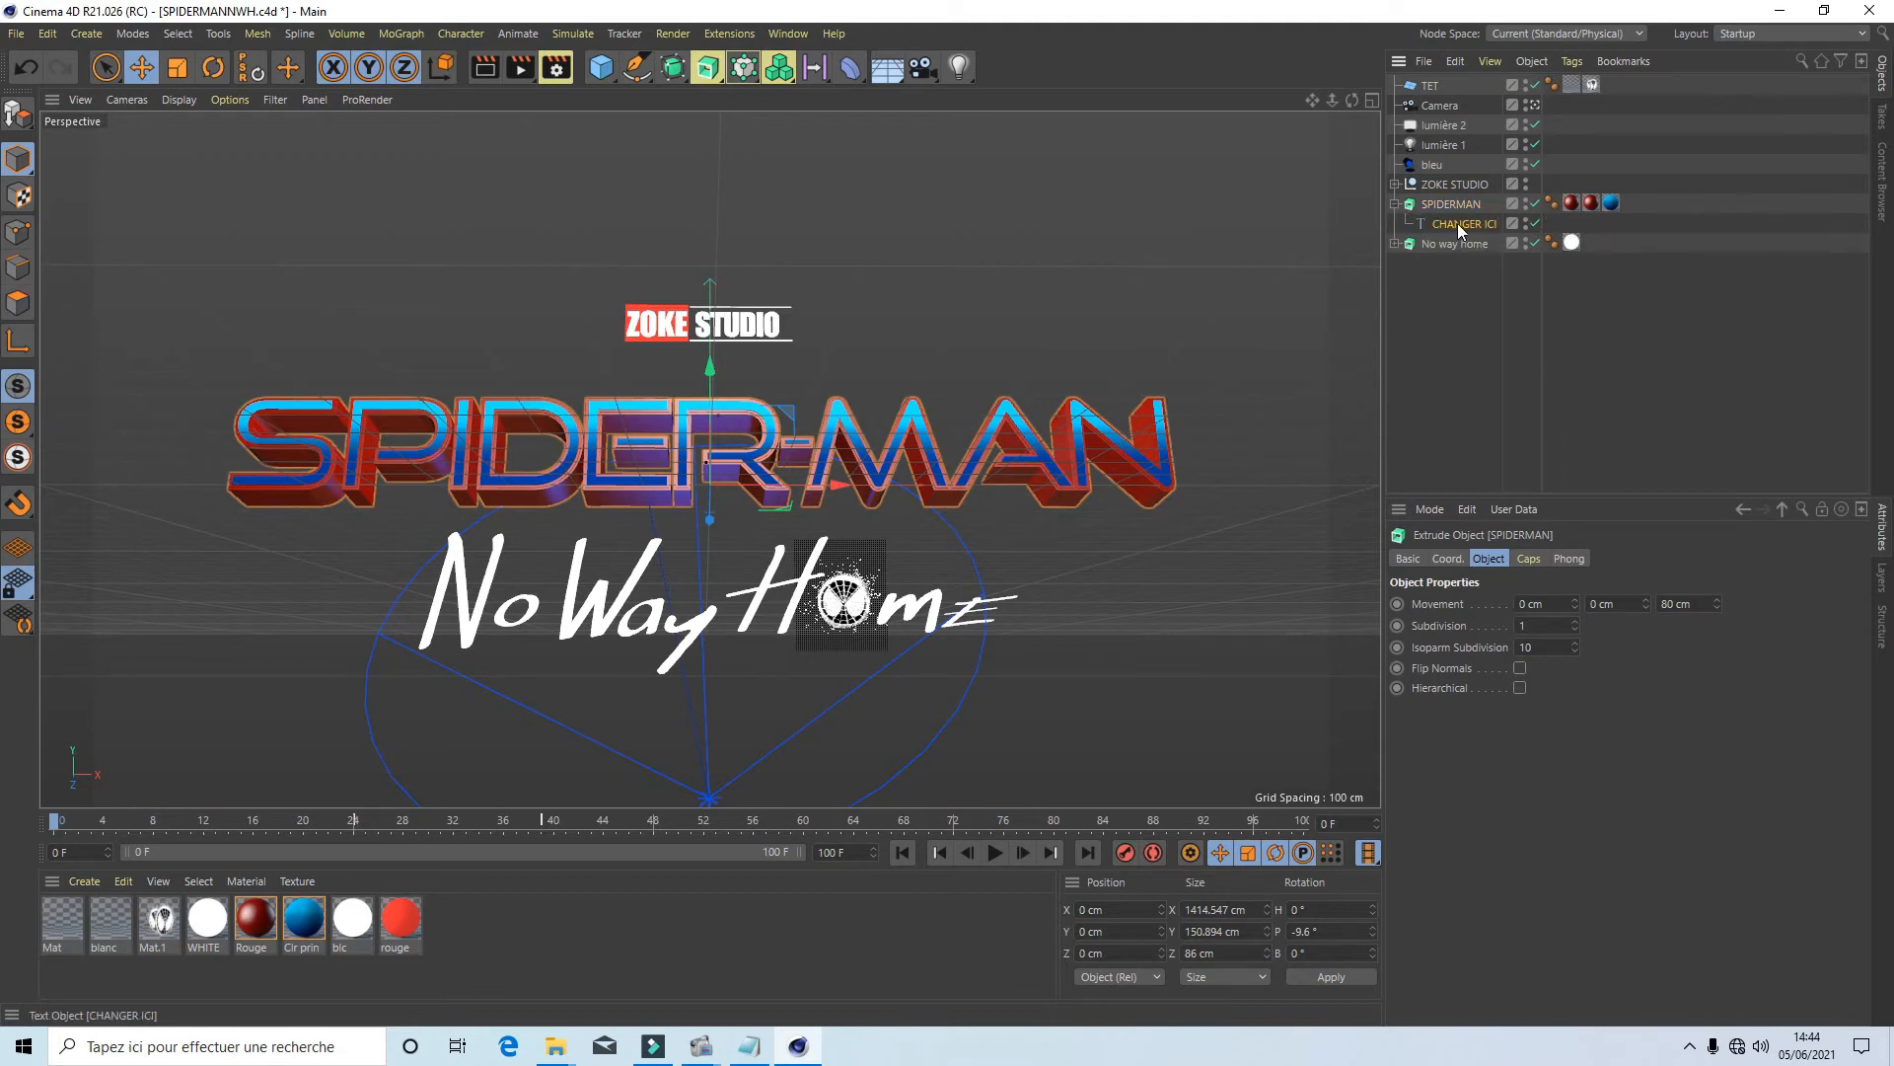
{"action": "left_click", "coordinate": [1458, 223]}
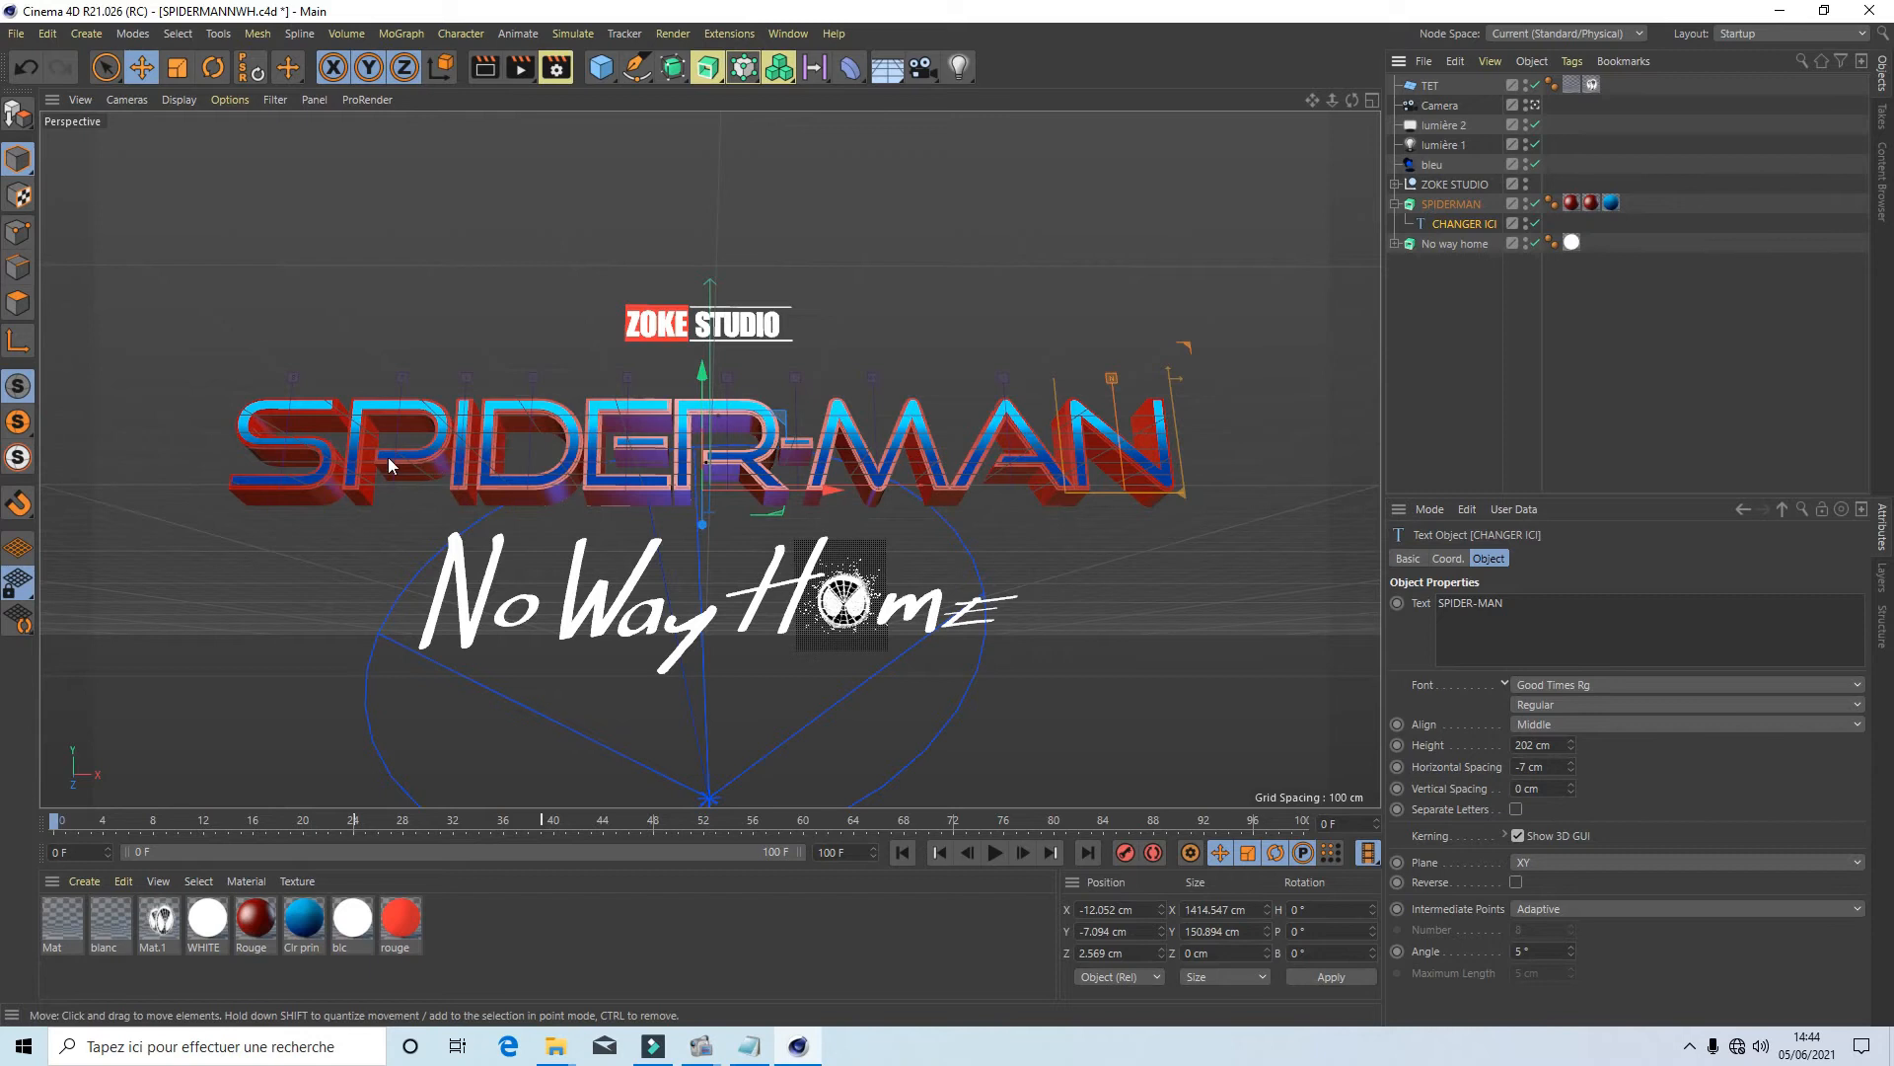
{"action": "left_click_drag", "start_coordinate": [1582, 613], "coordinate": [1296, 612]}
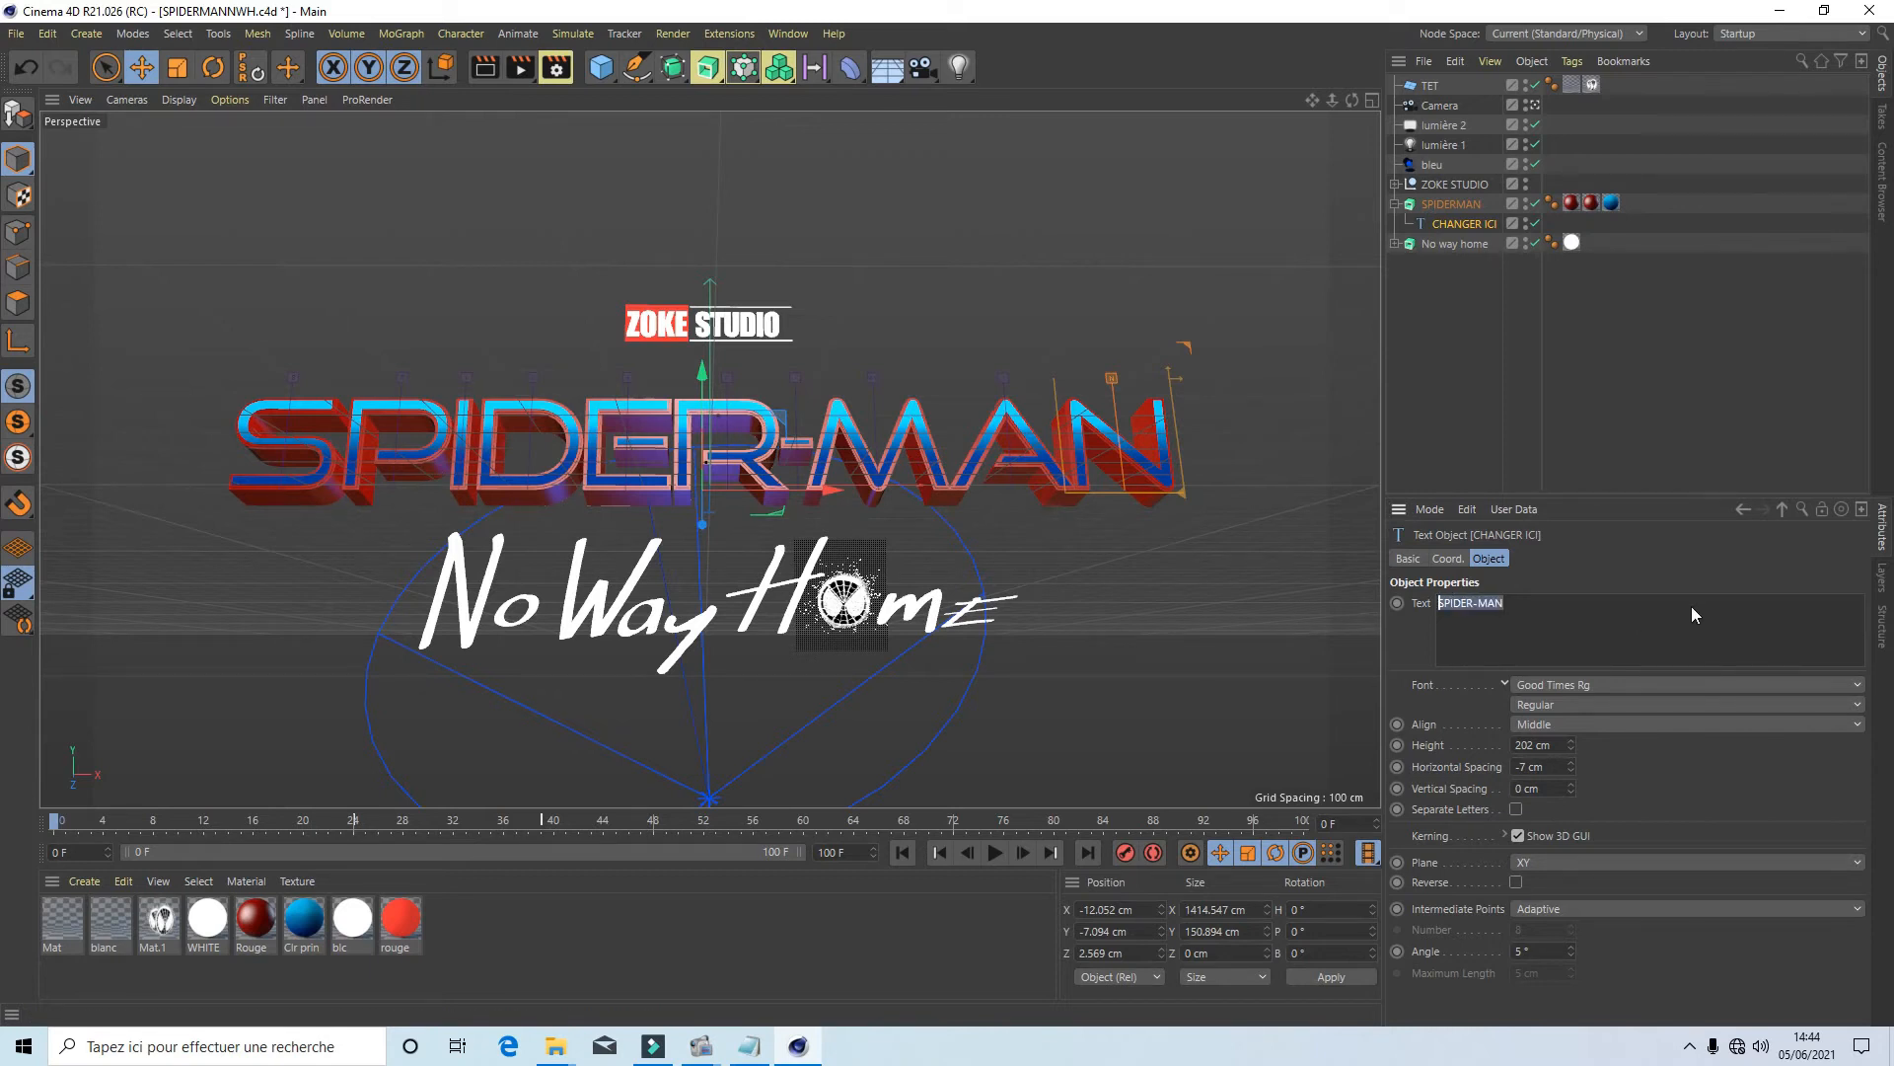
{"action": "type", "text": "ZOKE-STUDIO"}
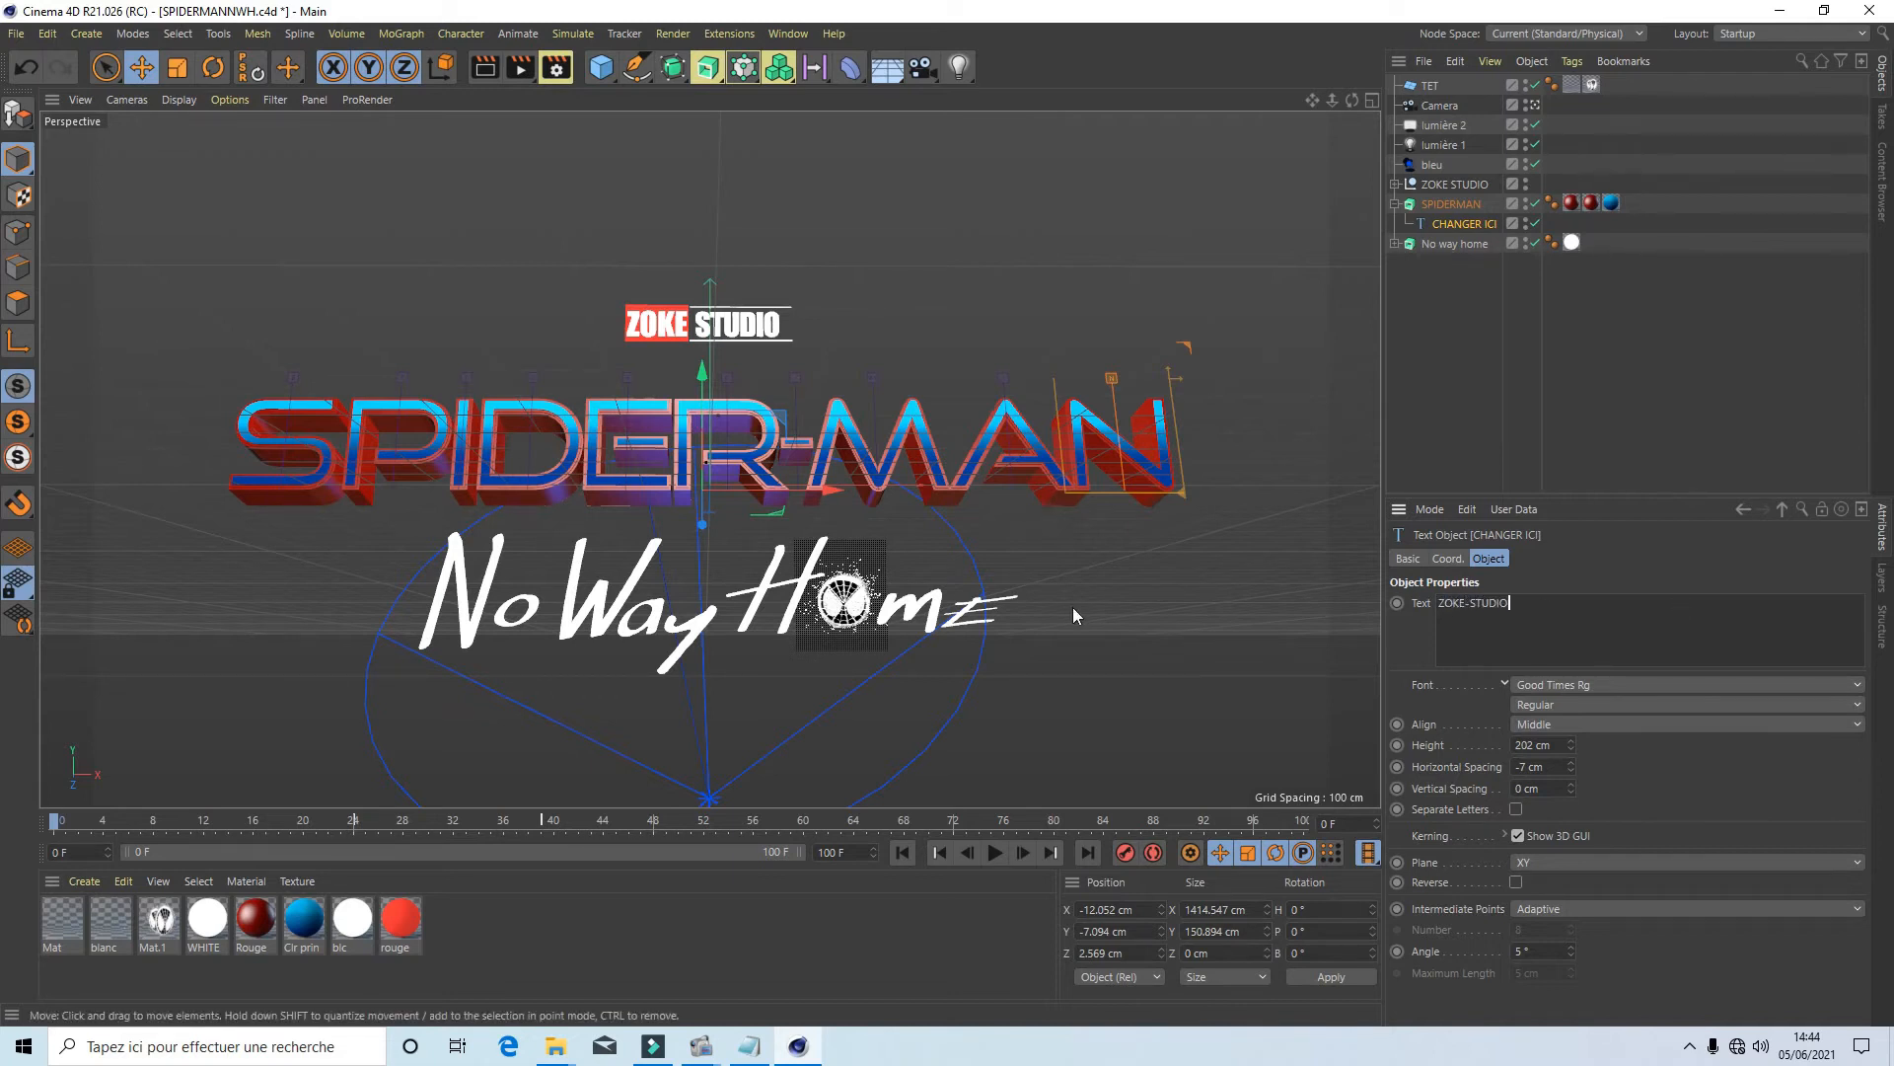
{"action": "left_click", "coordinate": [1258, 618]}
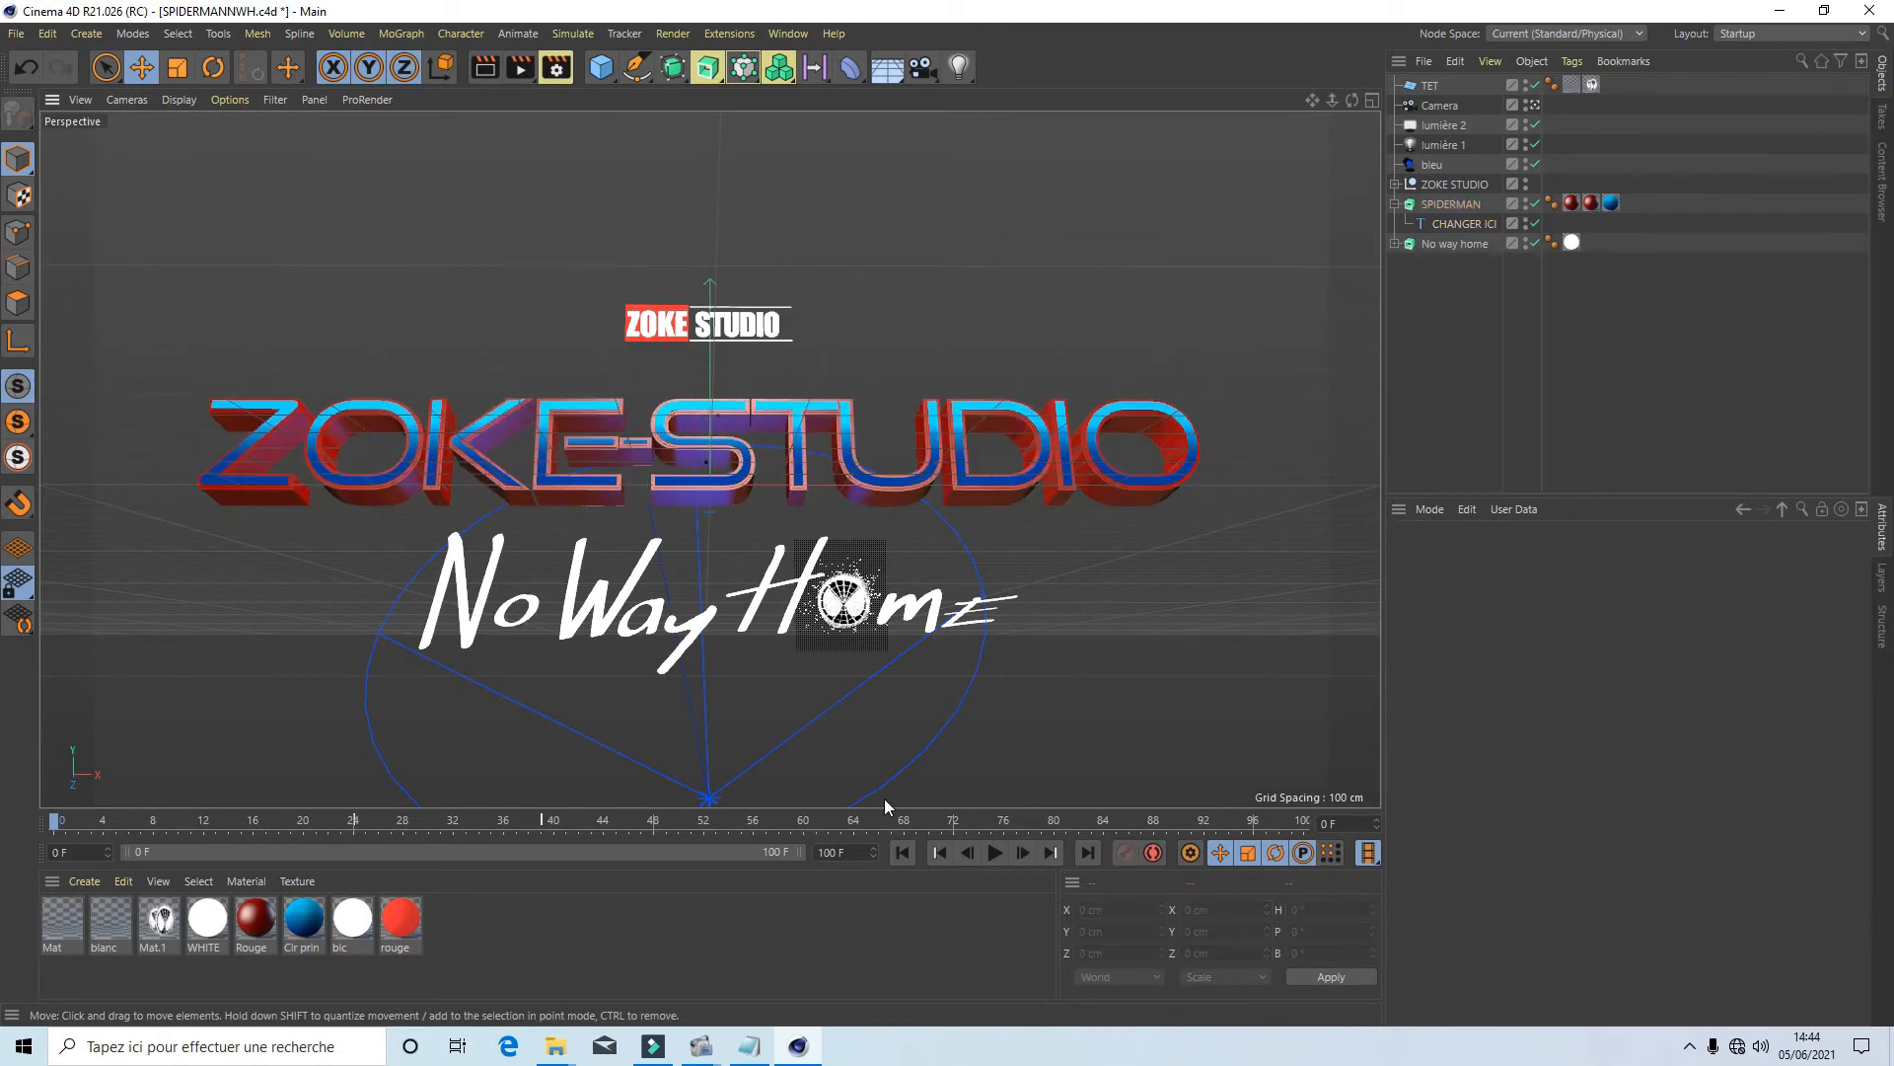
{"action": "left_click", "coordinate": [994, 853]}
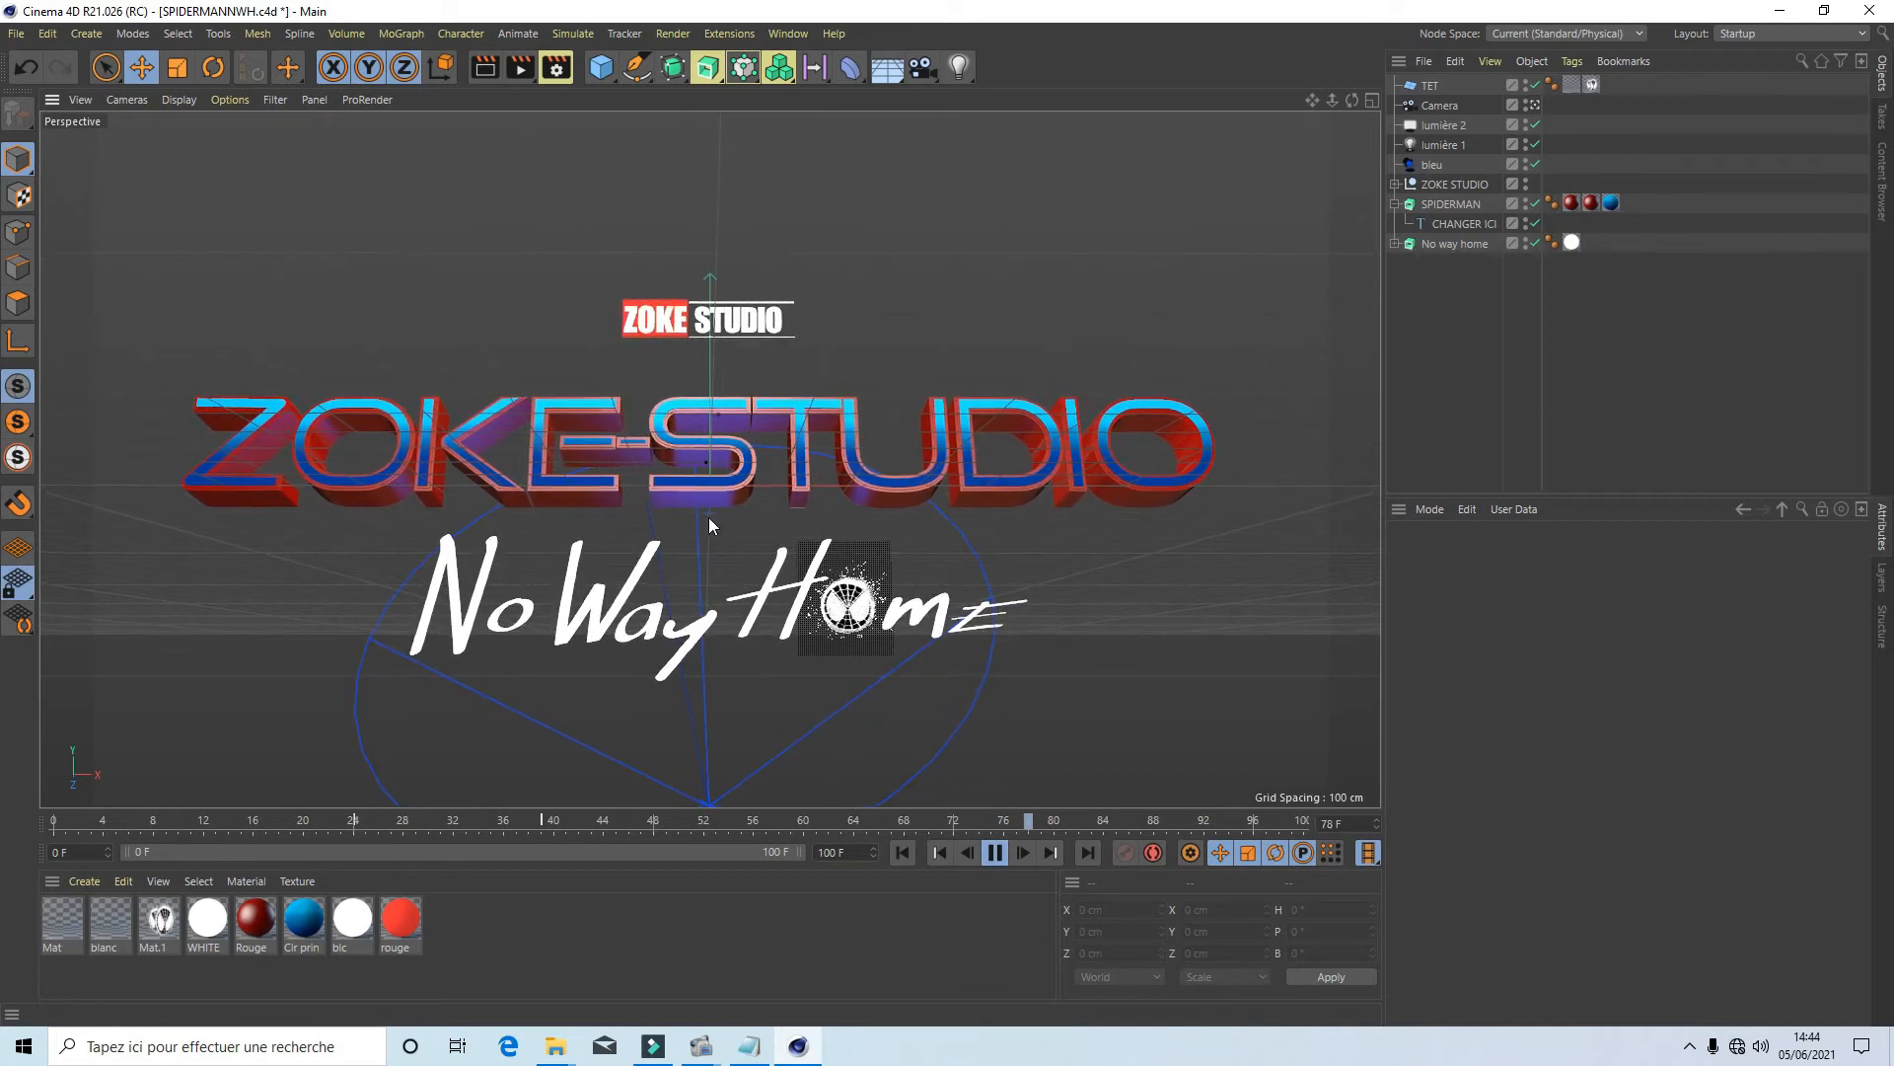
{"action": "left_click", "coordinate": [993, 853]}
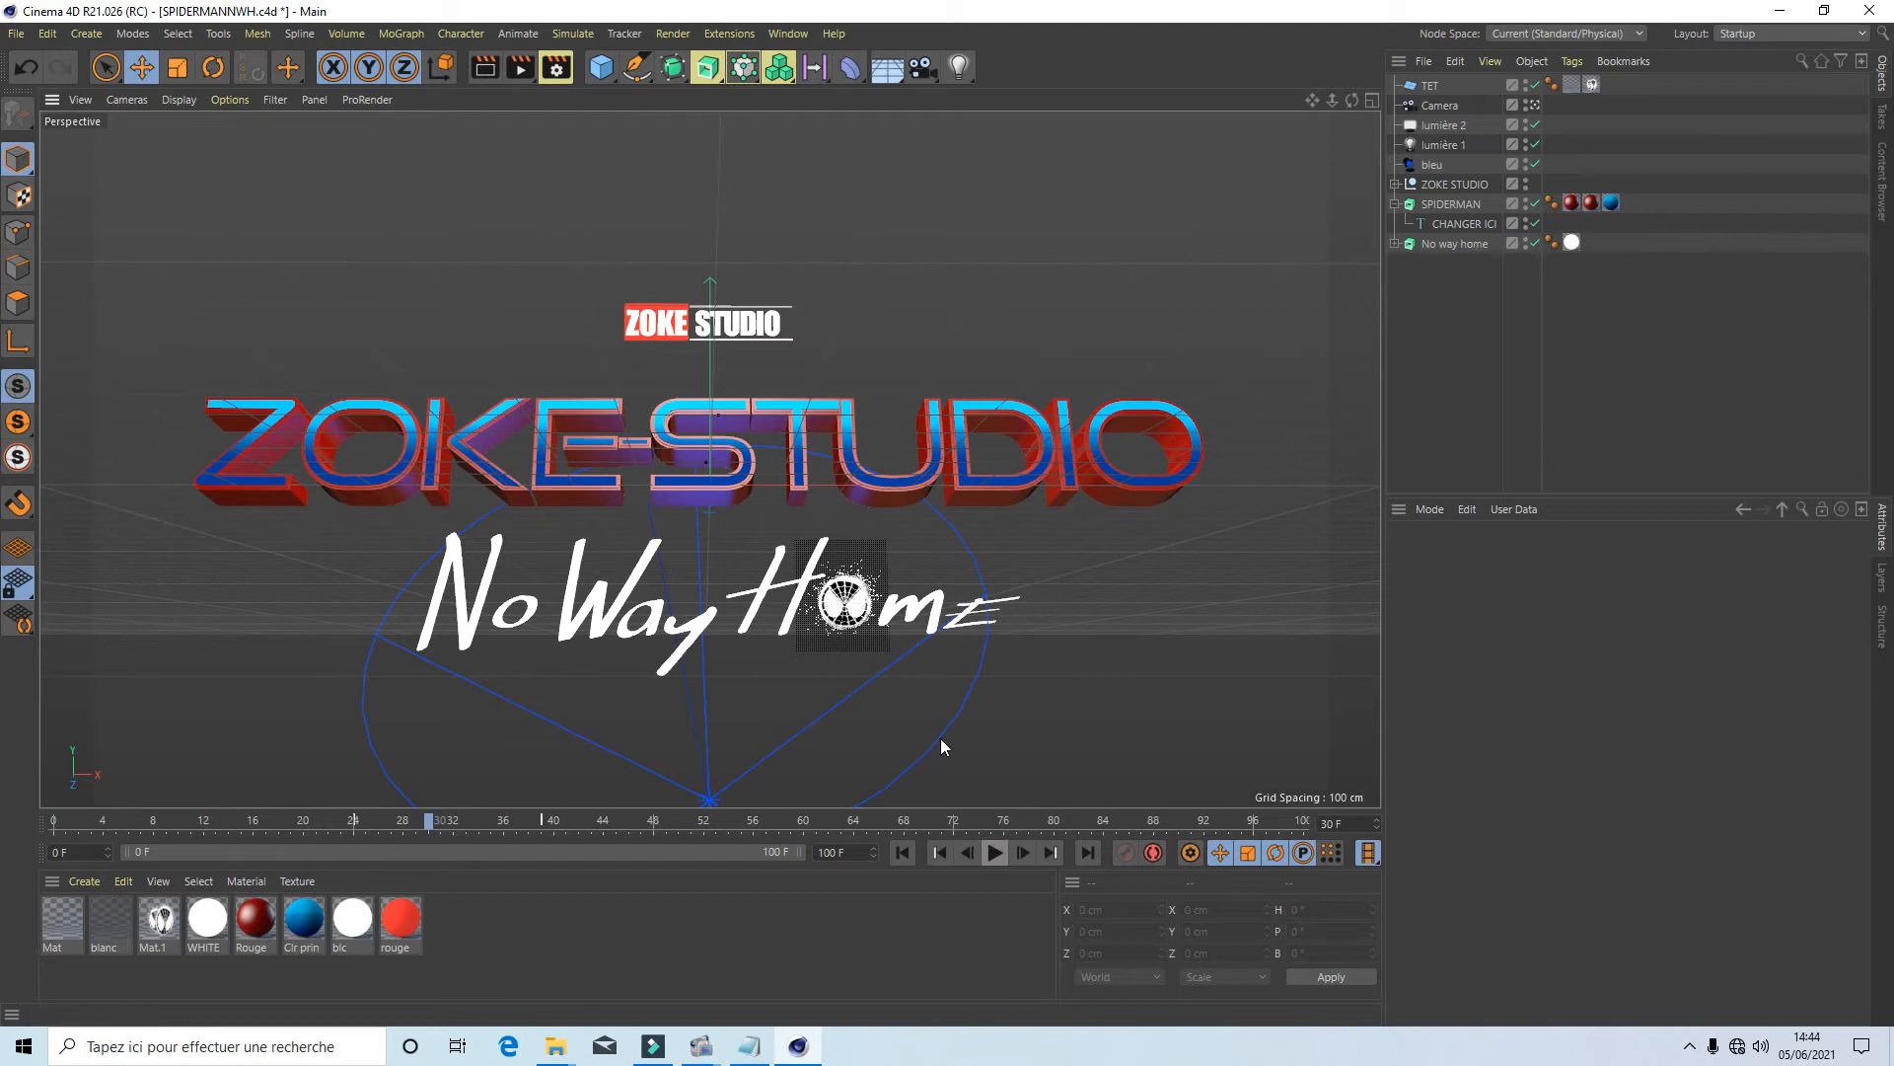
Step: Change the last word of the CHANGER ICI text under No way home to Z and KE, keeping the gap for the spider logo
{"action": "left_click", "coordinate": [1394, 244]}
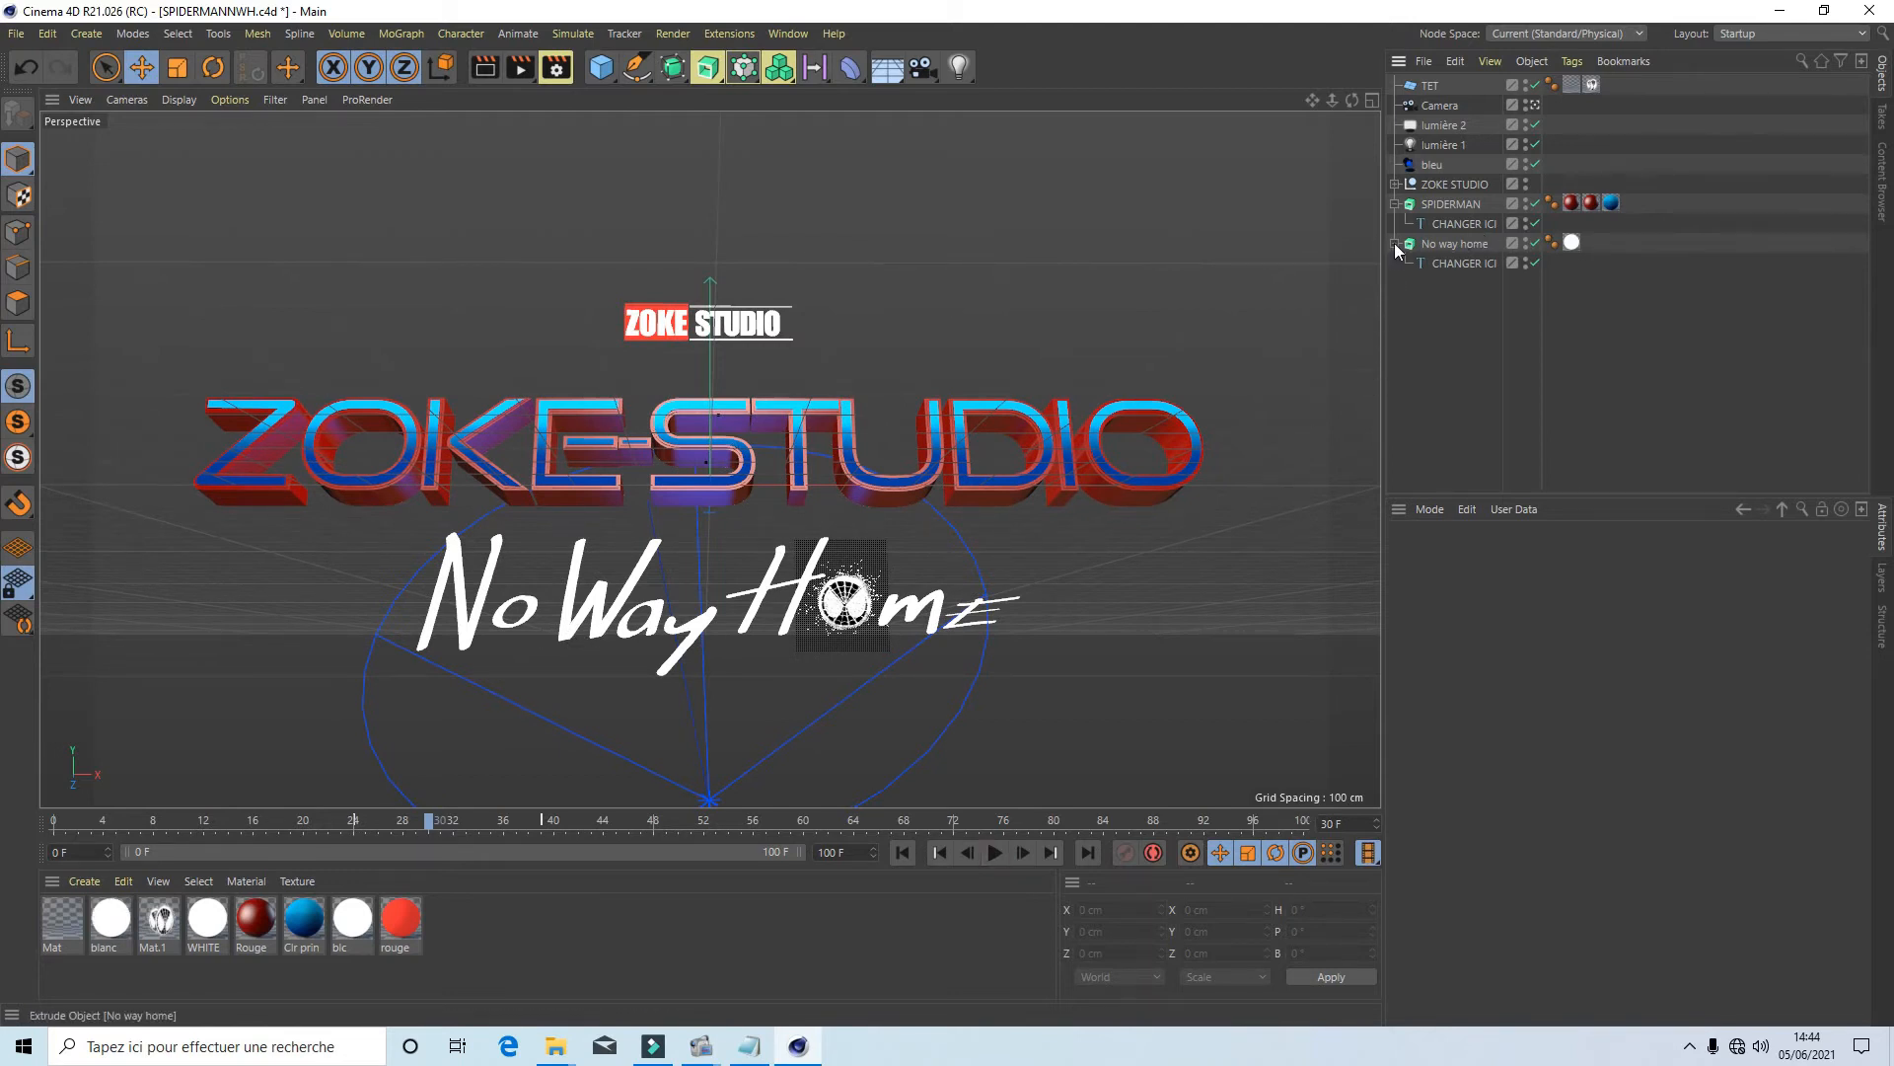
{"action": "left_click", "coordinate": [1456, 266]}
{"action": "left_click_drag", "start_coordinate": [1591, 608], "coordinate": [1426, 604]}
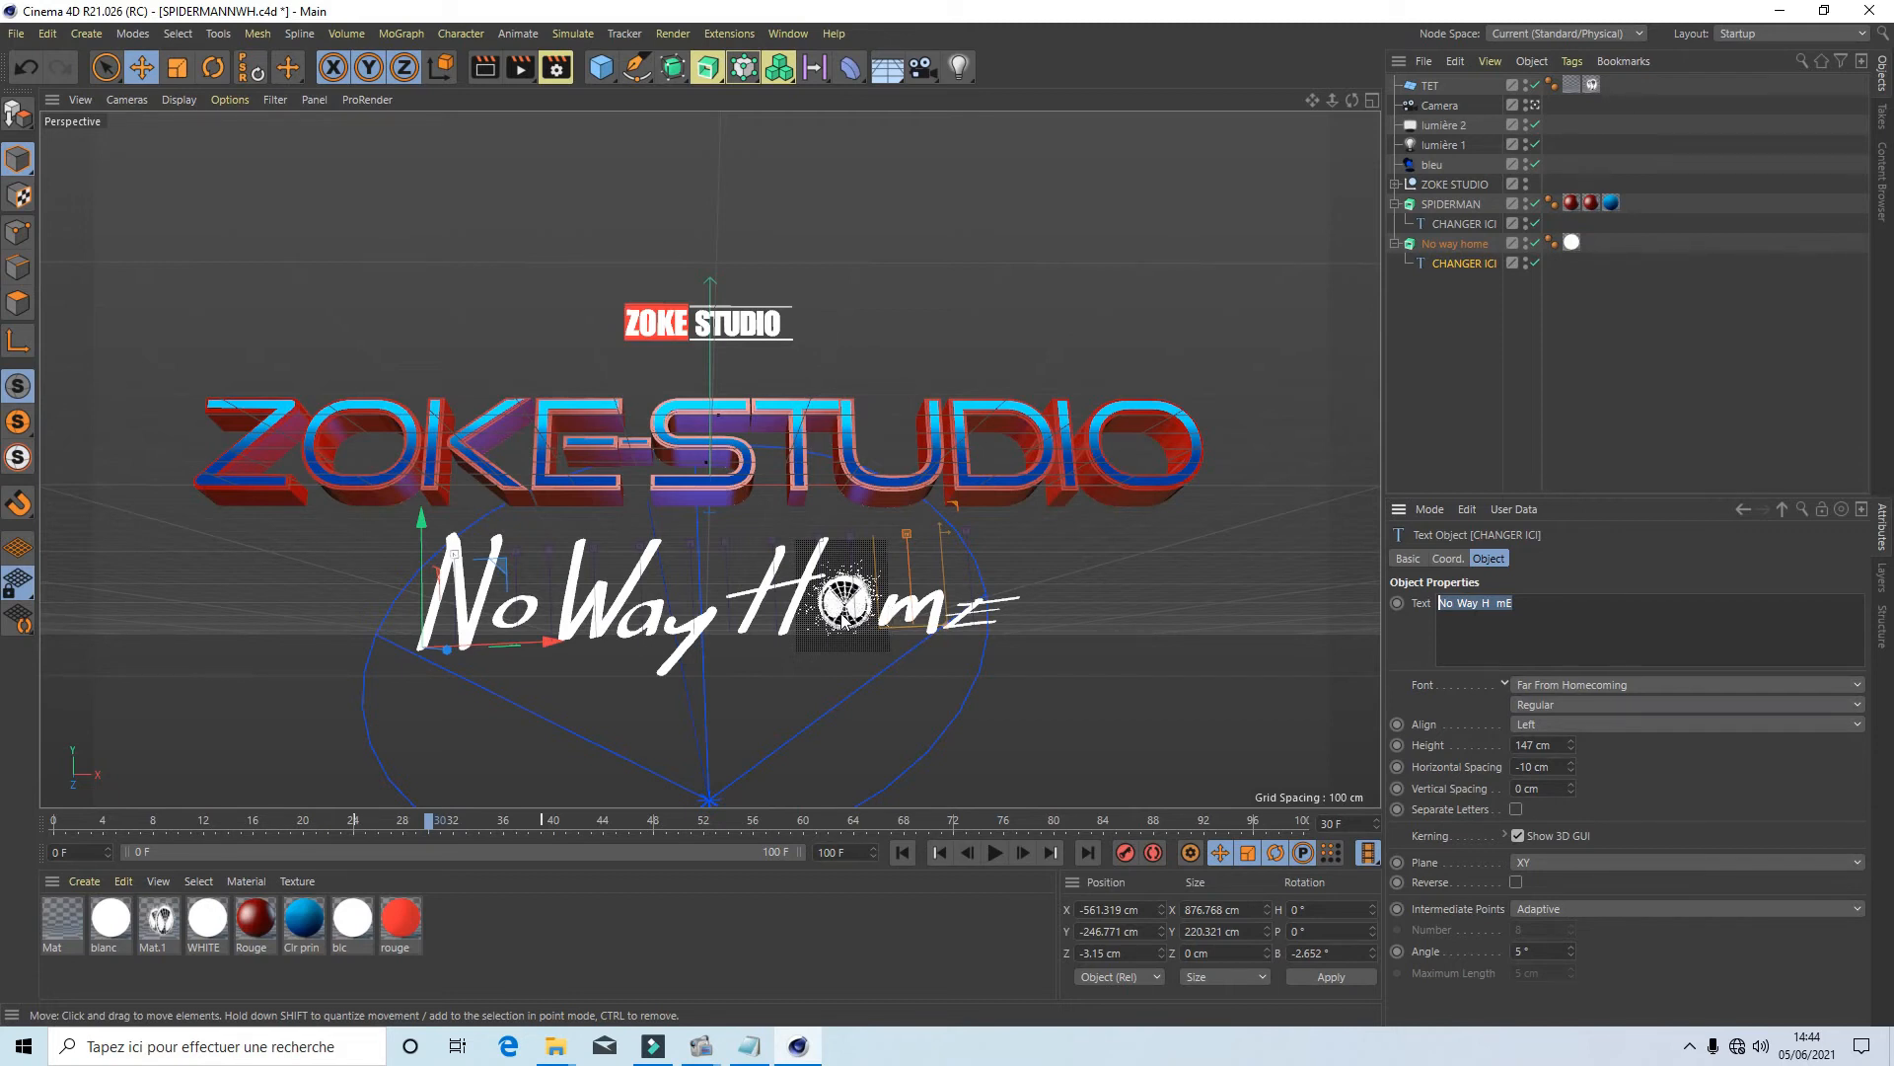
{"action": "left_click", "coordinate": [1488, 604]}
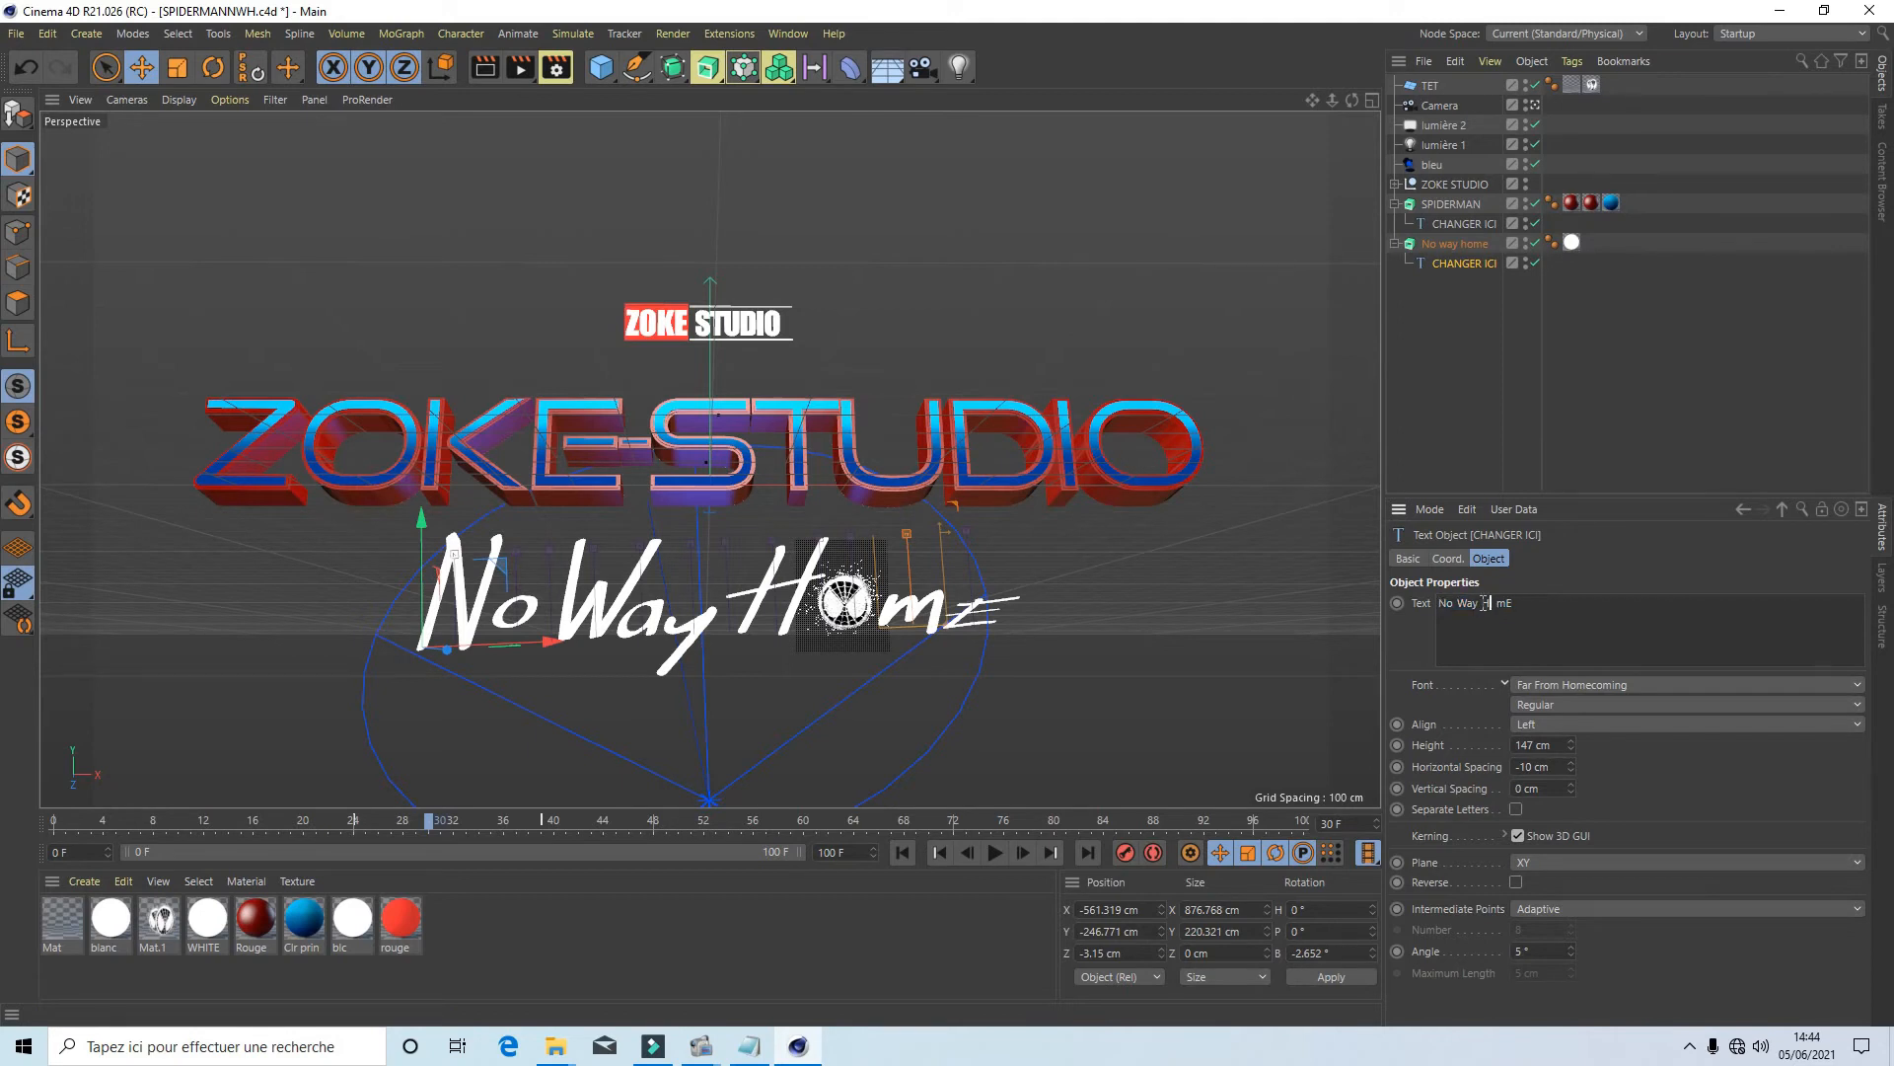
{"action": "key", "text": "BackSpace"}
{"action": "type", "text": "Z"}
{"action": "left_click_drag", "start_coordinate": [1514, 606], "coordinate": [1500, 609]}
{"action": "type", "text": "KE"}
{"action": "left_click", "coordinate": [1464, 452]}
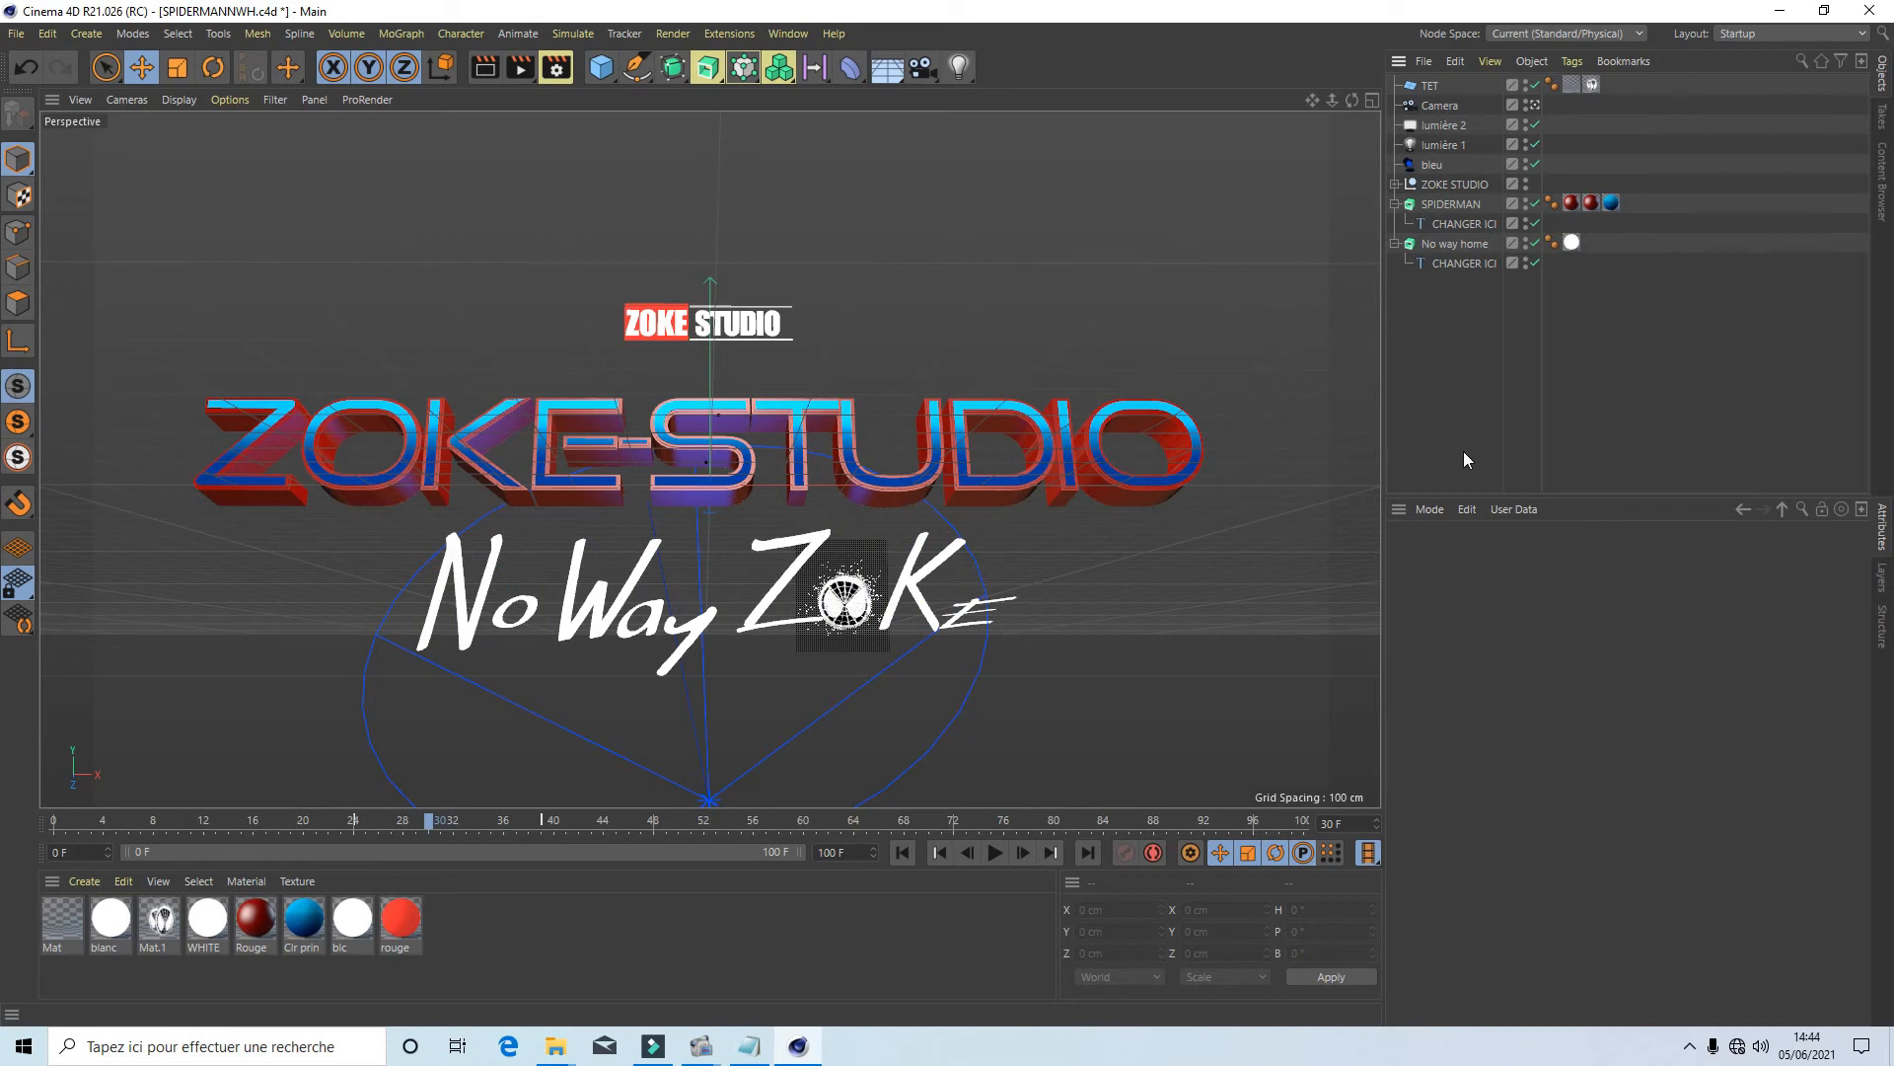
Step: Shift the Z in the No way home text slightly away from the spider logo and preview the title animation
{"action": "left_click", "coordinate": [1452, 263]}
{"action": "left_click", "coordinate": [1452, 245]}
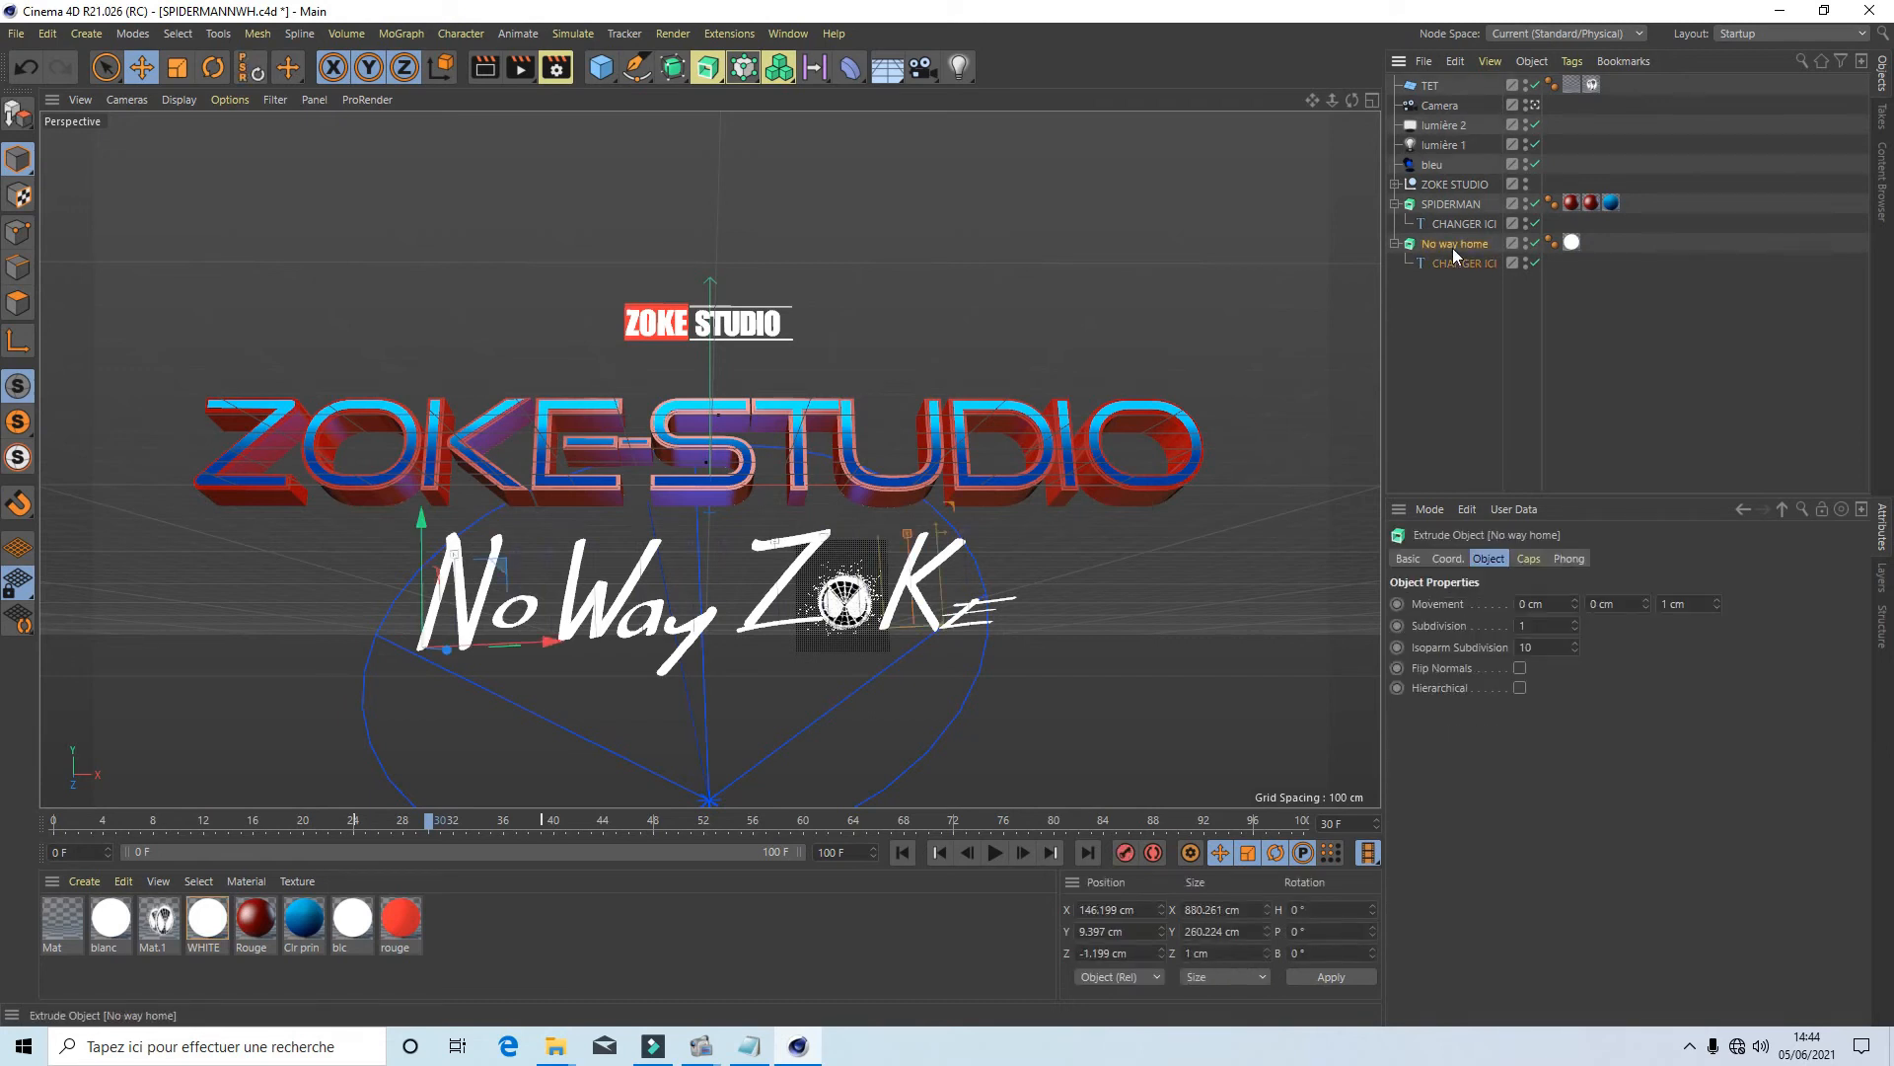
{"action": "left_click", "coordinate": [1443, 260]}
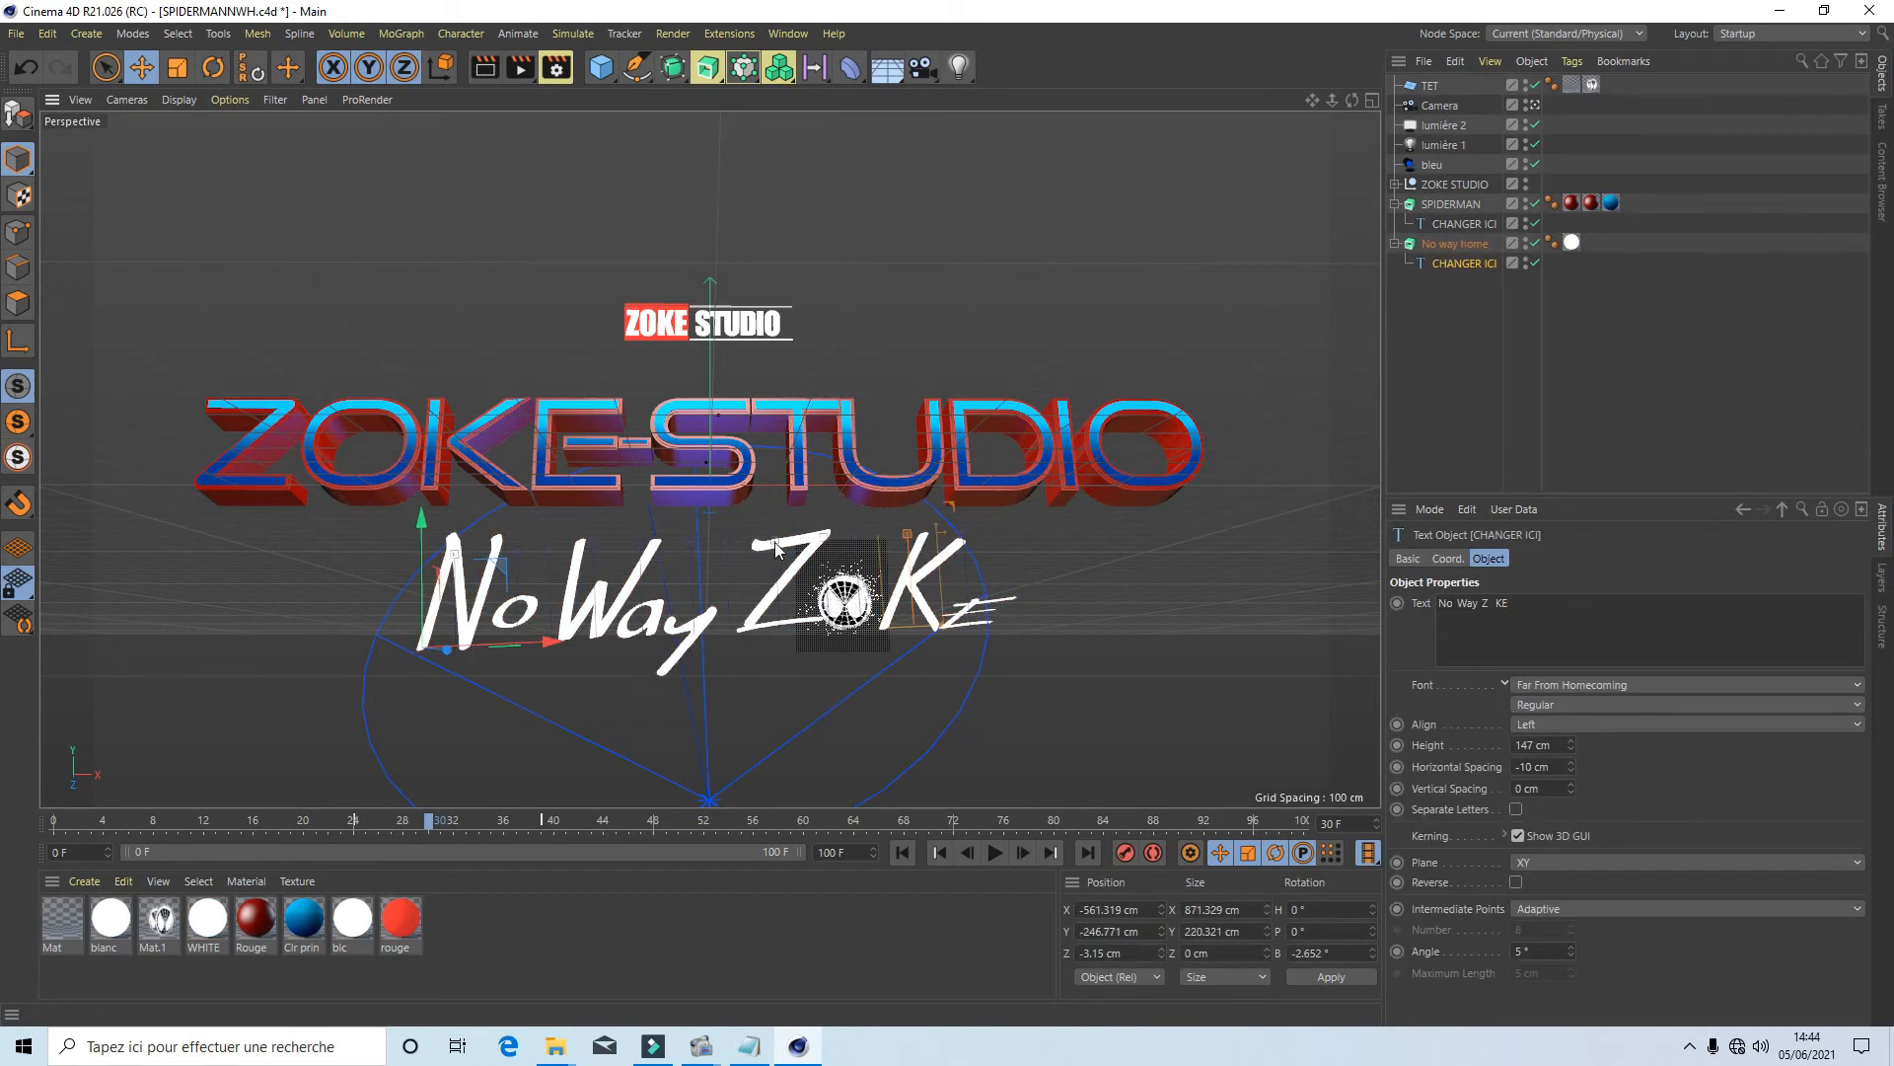
{"action": "left_click_drag", "start_coordinate": [772, 545], "coordinate": [767, 546]}
{"action": "left_click", "coordinate": [1421, 422]}
{"action": "left_click", "coordinate": [995, 852]}
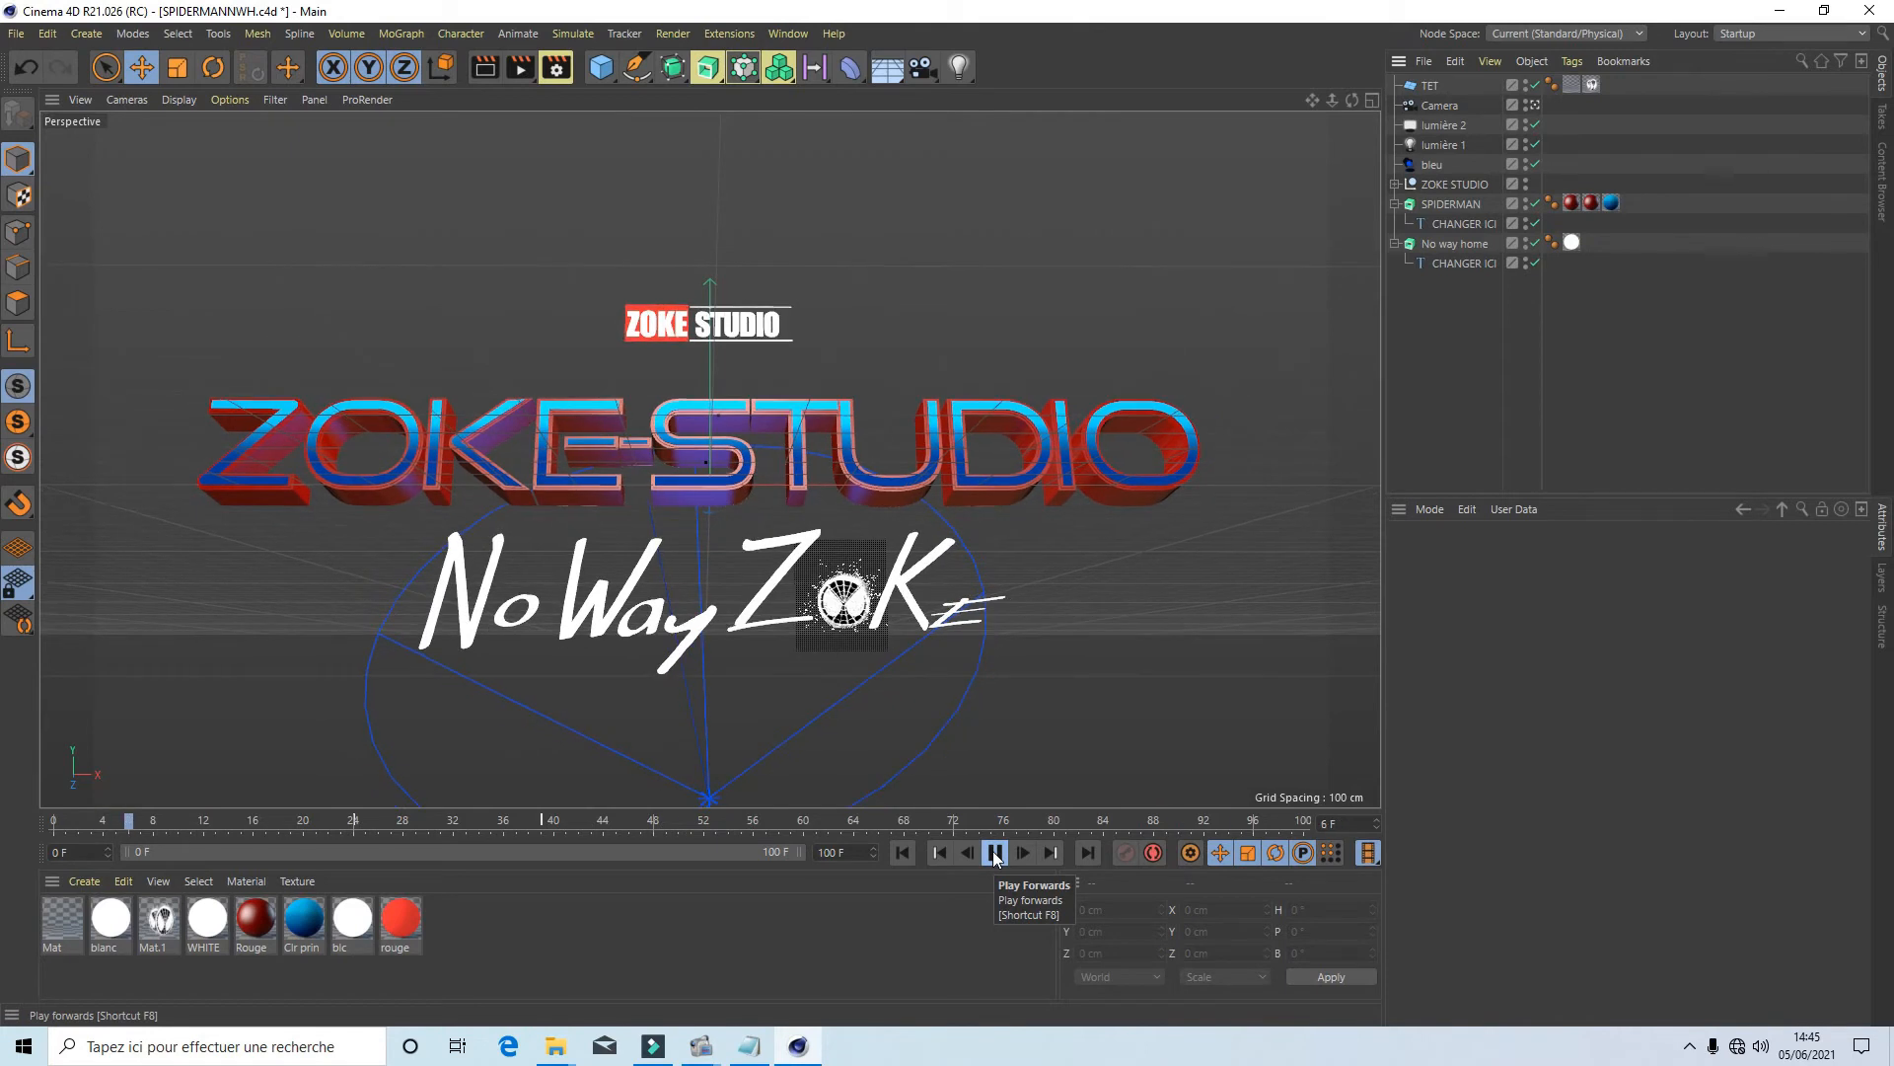
{"action": "left_click", "coordinate": [994, 852]}
{"action": "left_click_drag", "start_coordinate": [181, 823], "coordinate": [53, 823]}
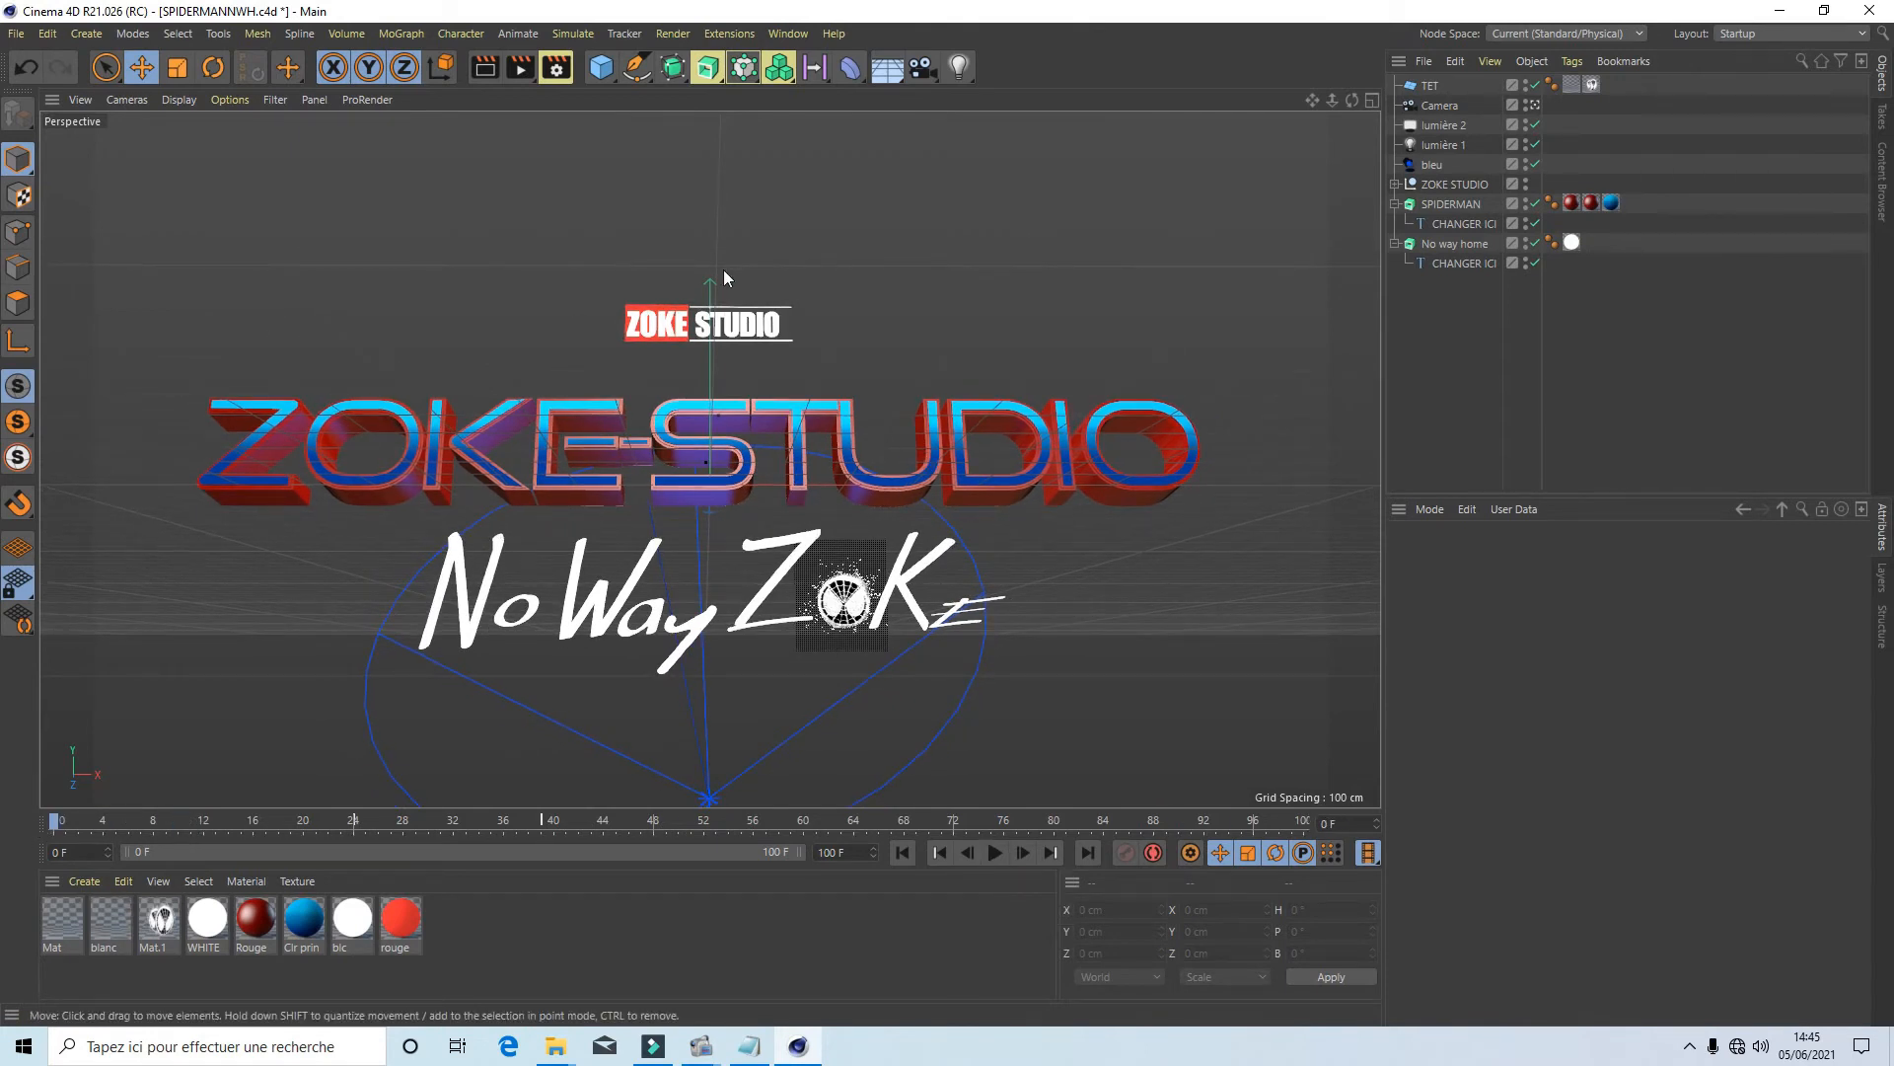
Step: Undo the title text edits back to SPIDER-MAN and No Way Home, and collapse the SPIDERMAN and No way home objects
{"action": "left_click", "coordinate": [21, 68]}
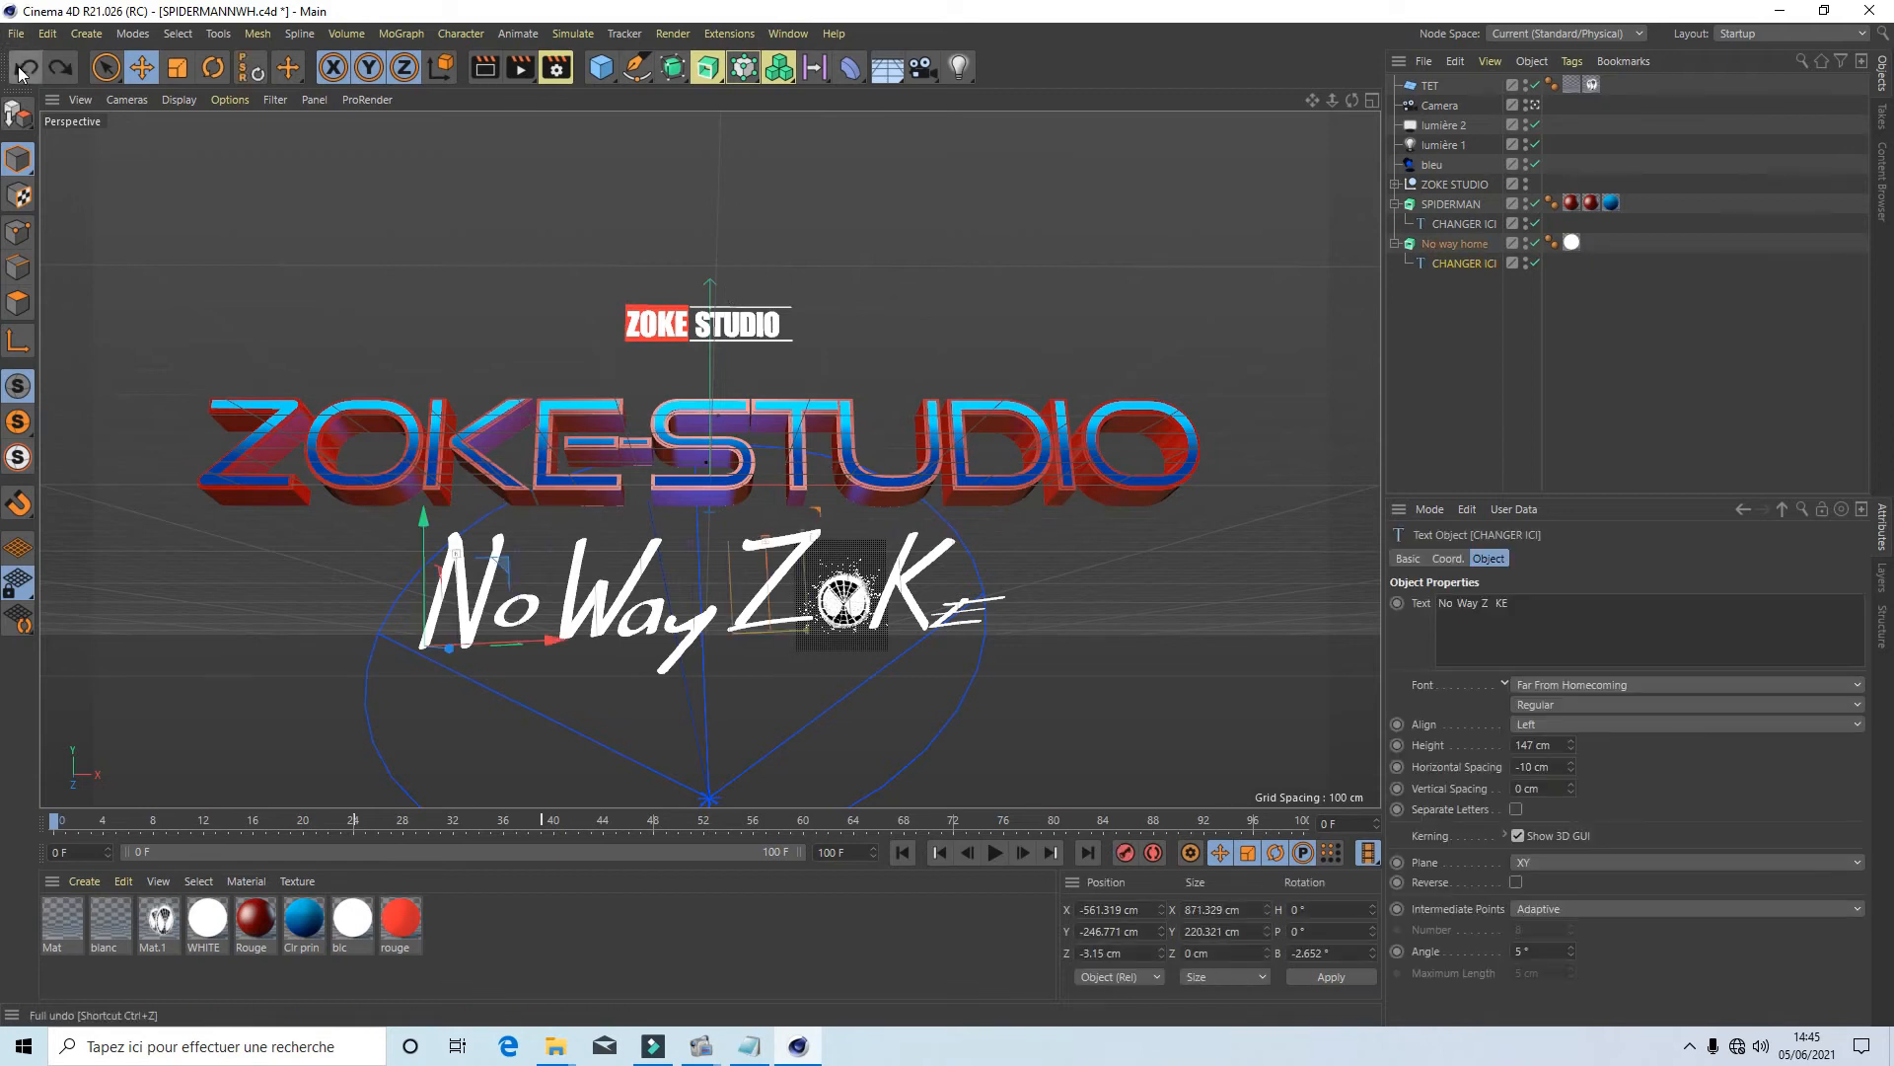
{"action": "left_click", "coordinate": [22, 68]}
{"action": "left_click", "coordinate": [21, 68]}
{"action": "left_click", "coordinate": [22, 68]}
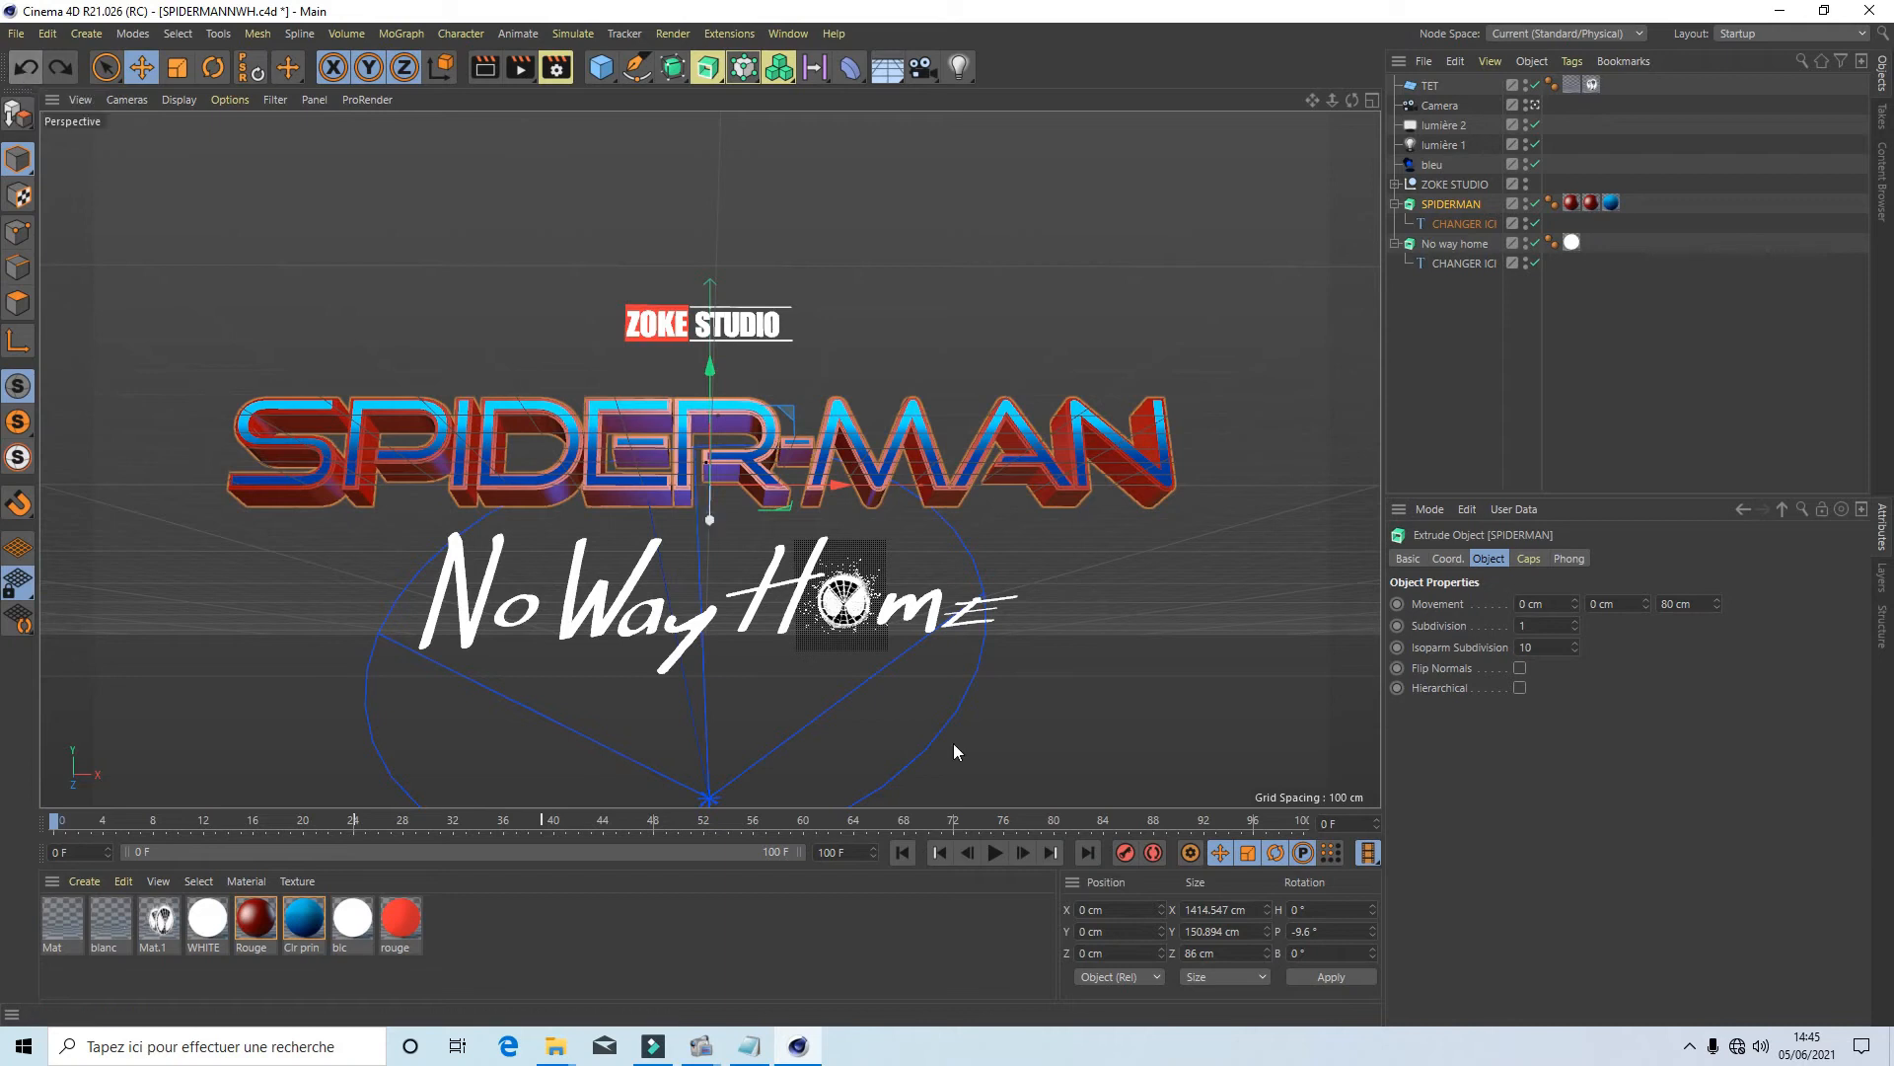
{"action": "left_click", "coordinate": [1434, 382]}
{"action": "left_click", "coordinate": [1396, 204]}
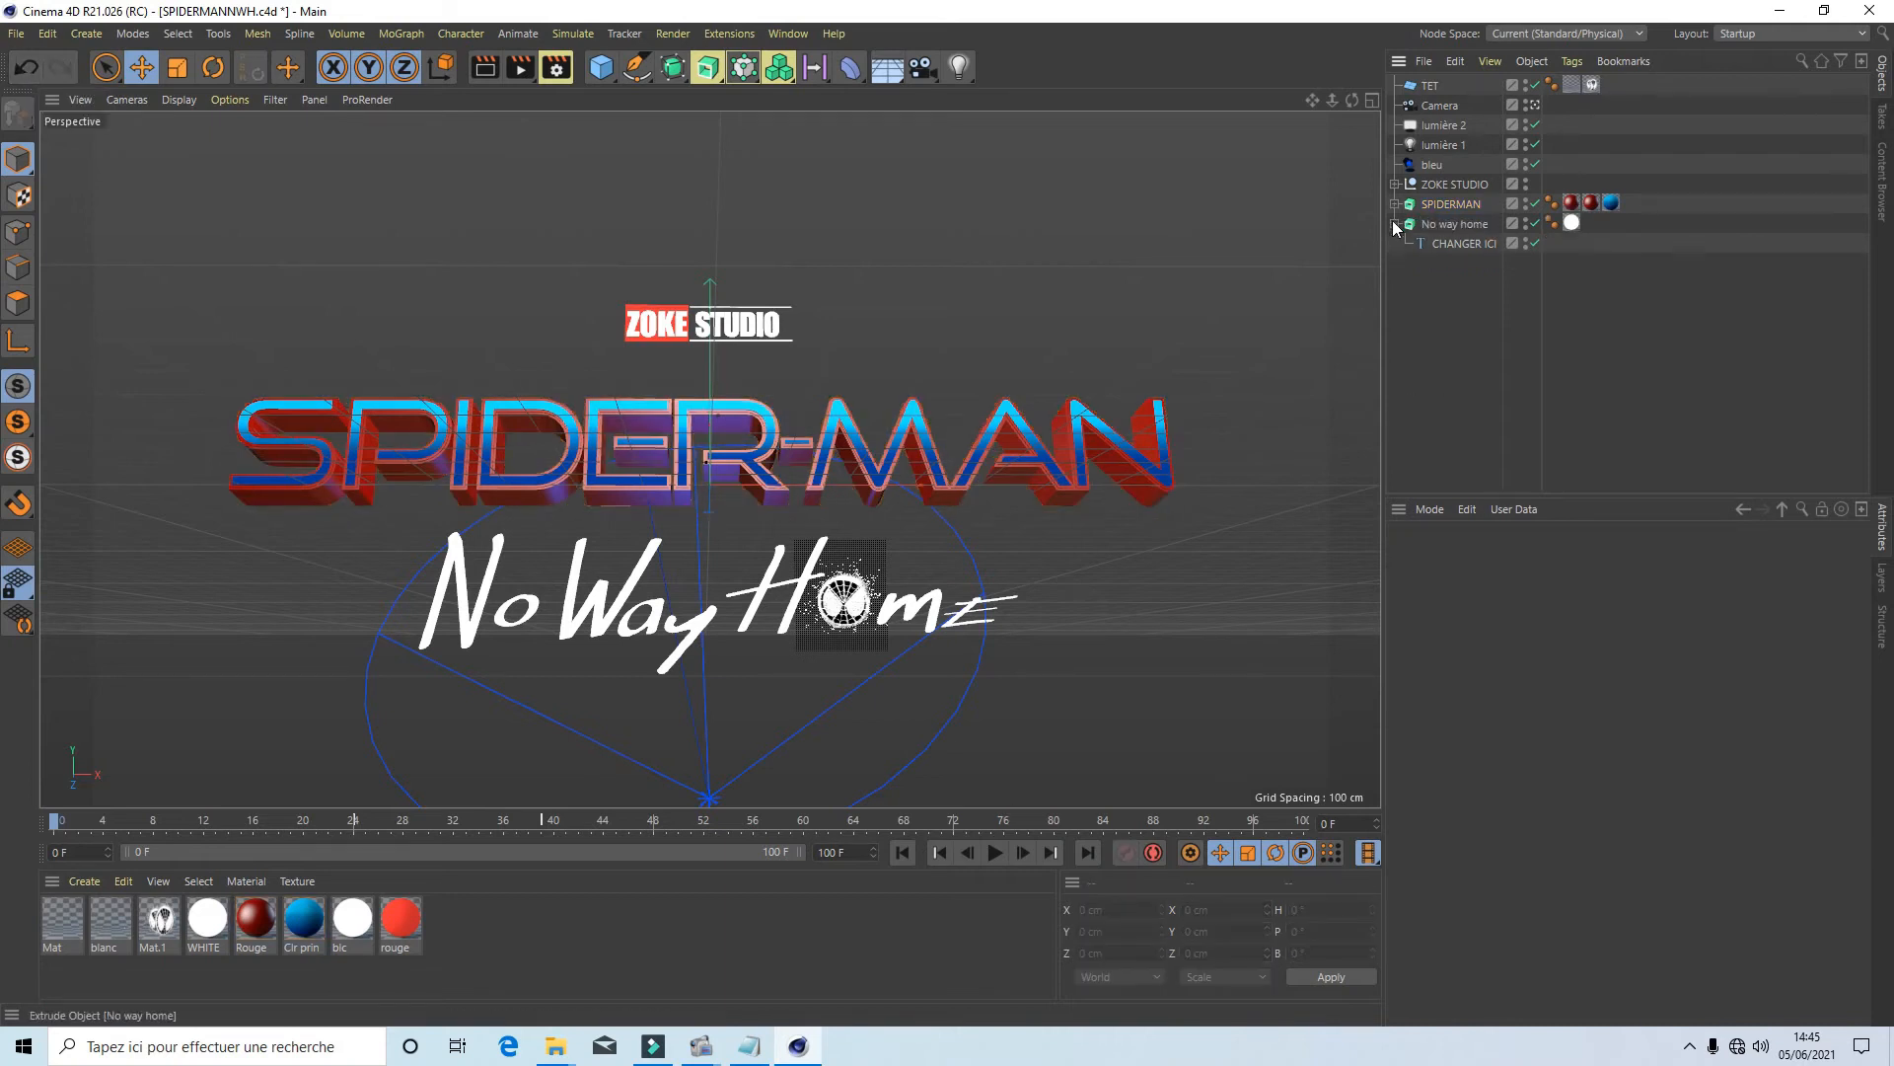
{"action": "left_click", "coordinate": [1396, 224]}
Step: Consult the Read me's third instruction about rendering as SMNW and open the Save section of the Cinema 4D render settings
{"action": "left_click", "coordinate": [767, 1043]}
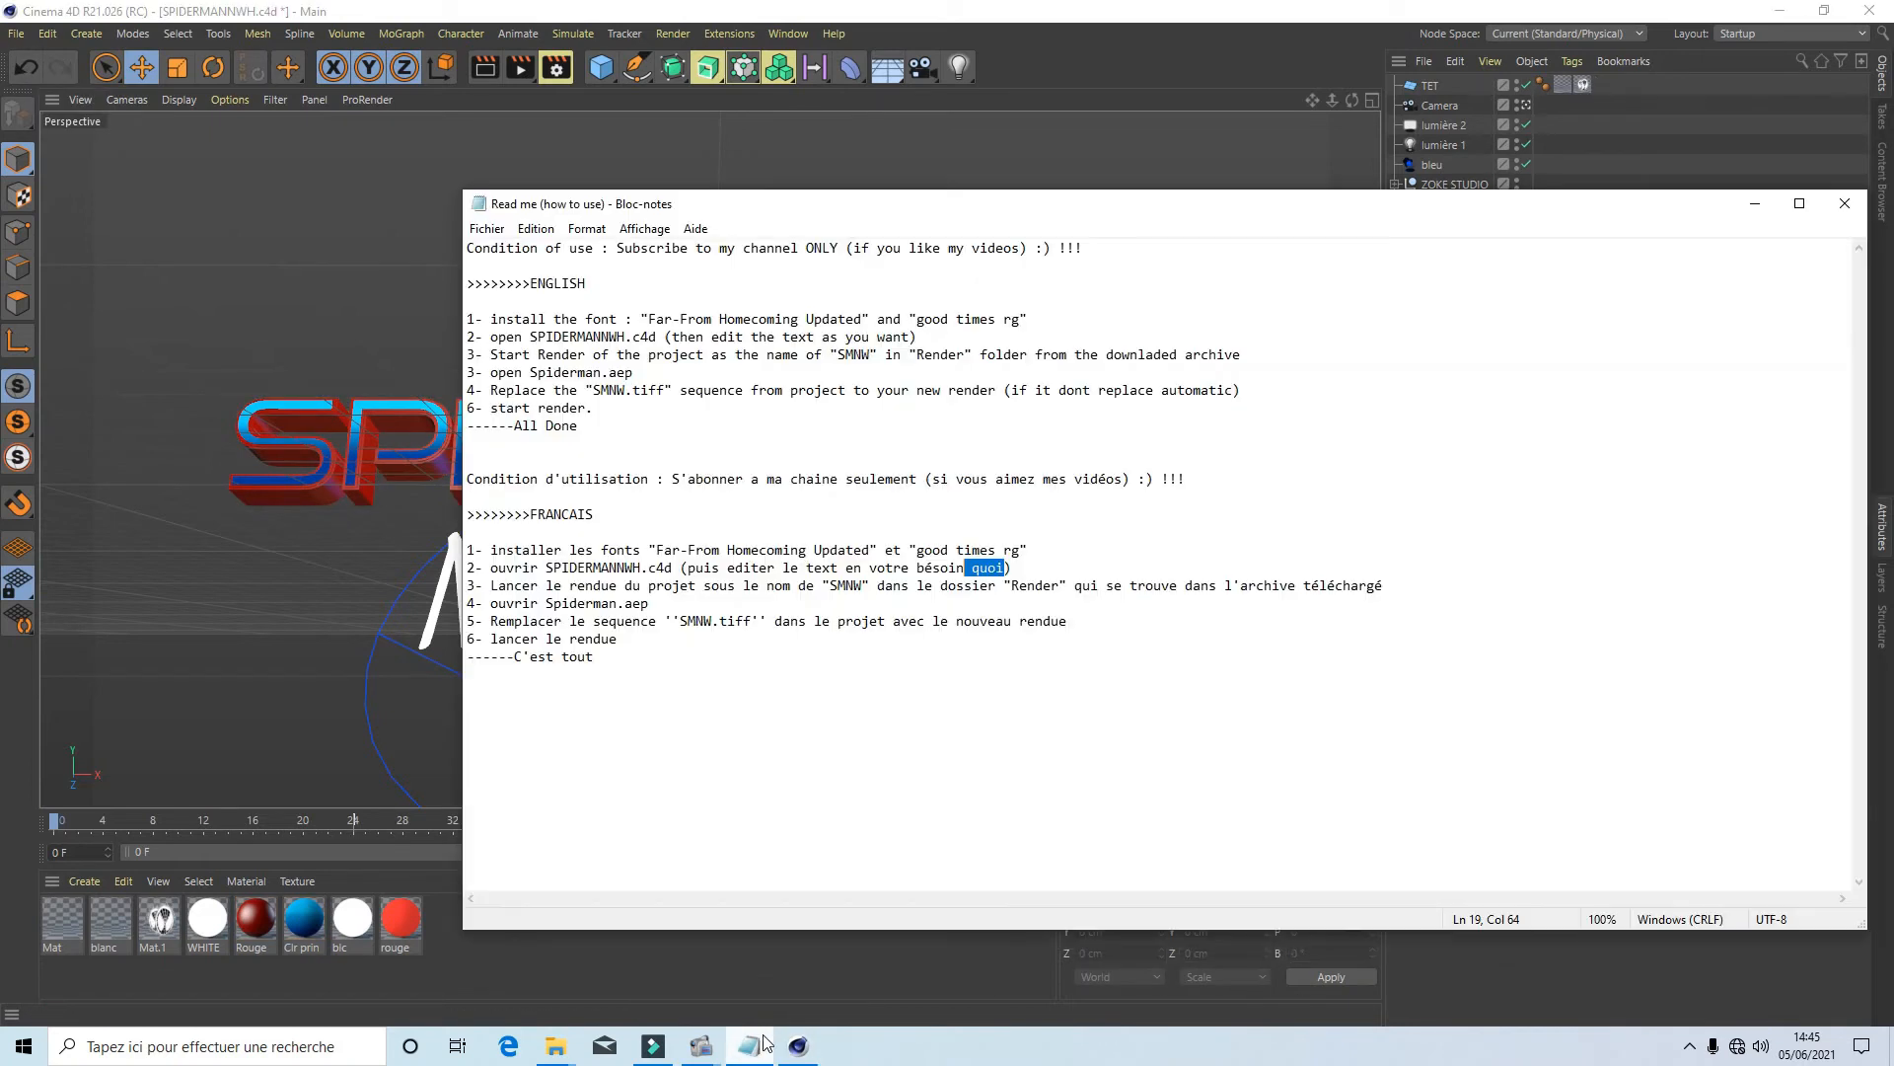
{"action": "left_click_drag", "start_coordinate": [494, 592], "coordinate": [695, 589]}
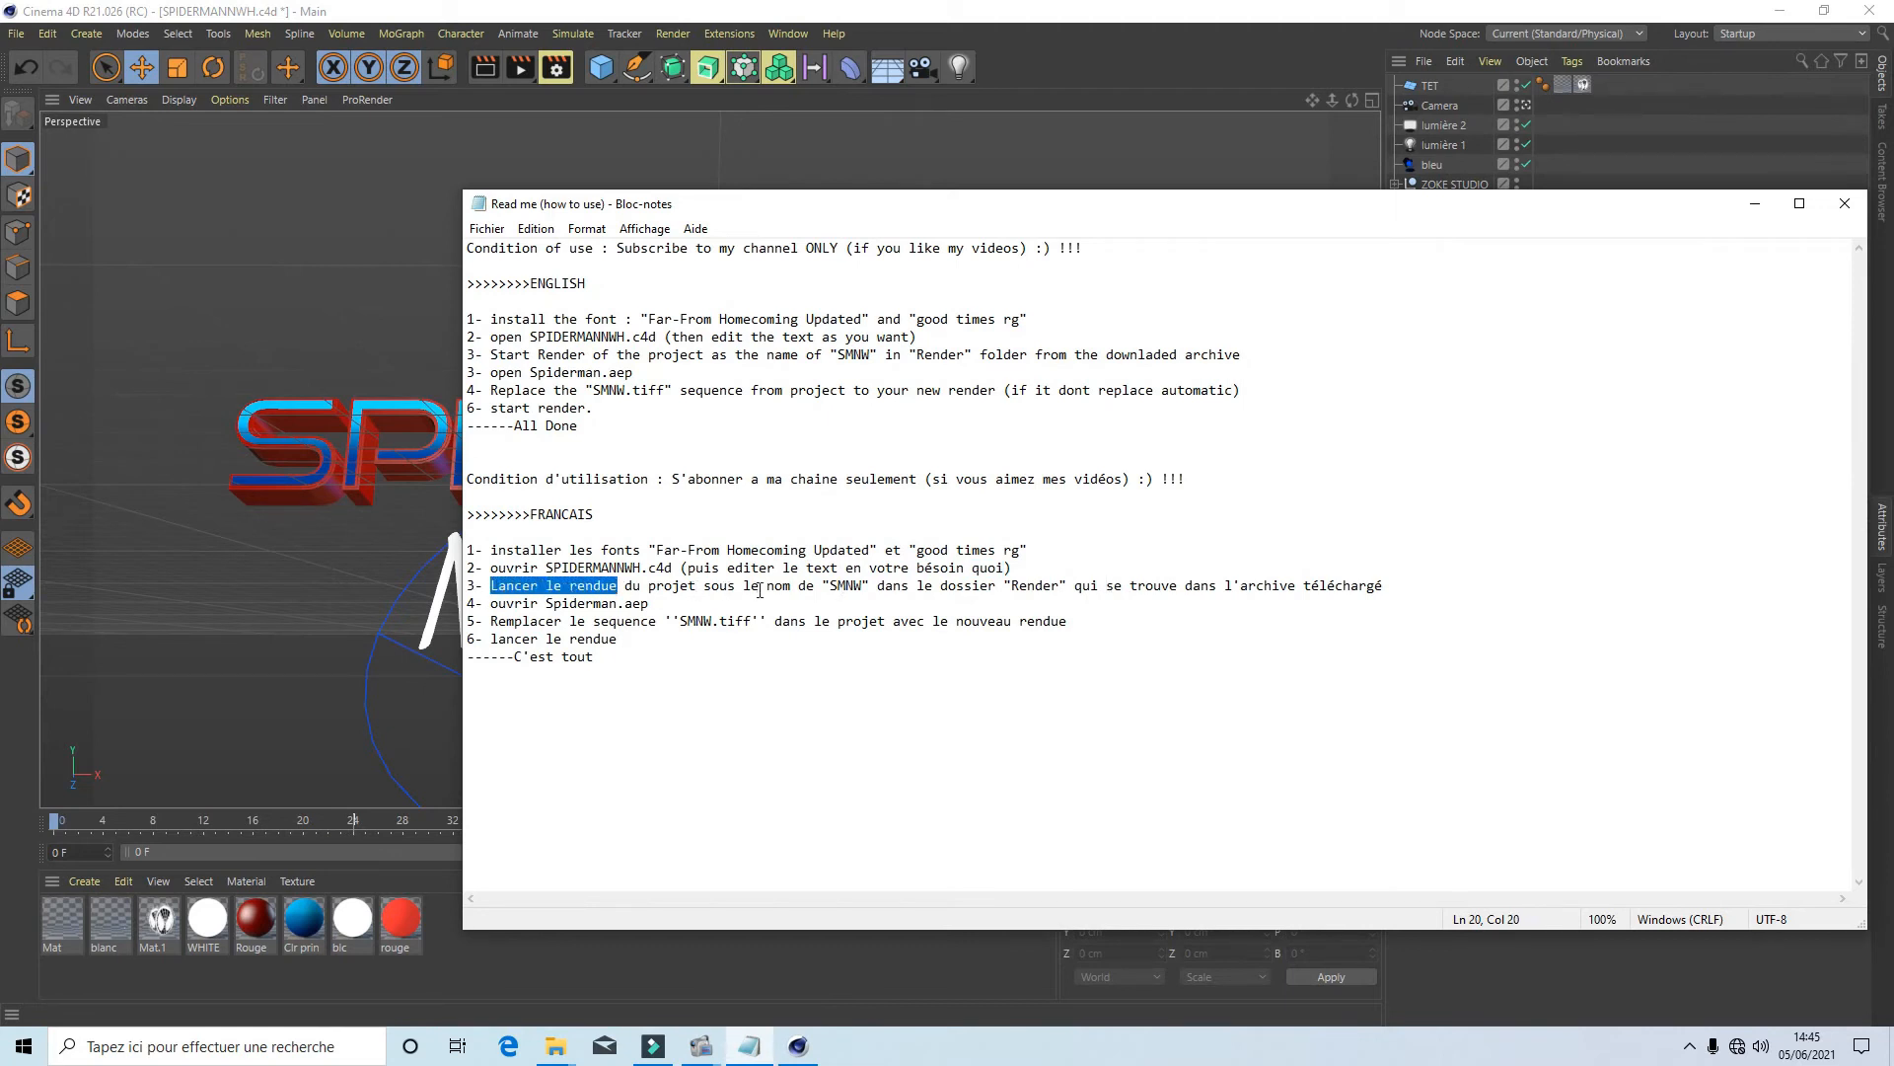
{"action": "left_click_drag", "start_coordinate": [833, 586], "coordinate": [864, 586]}
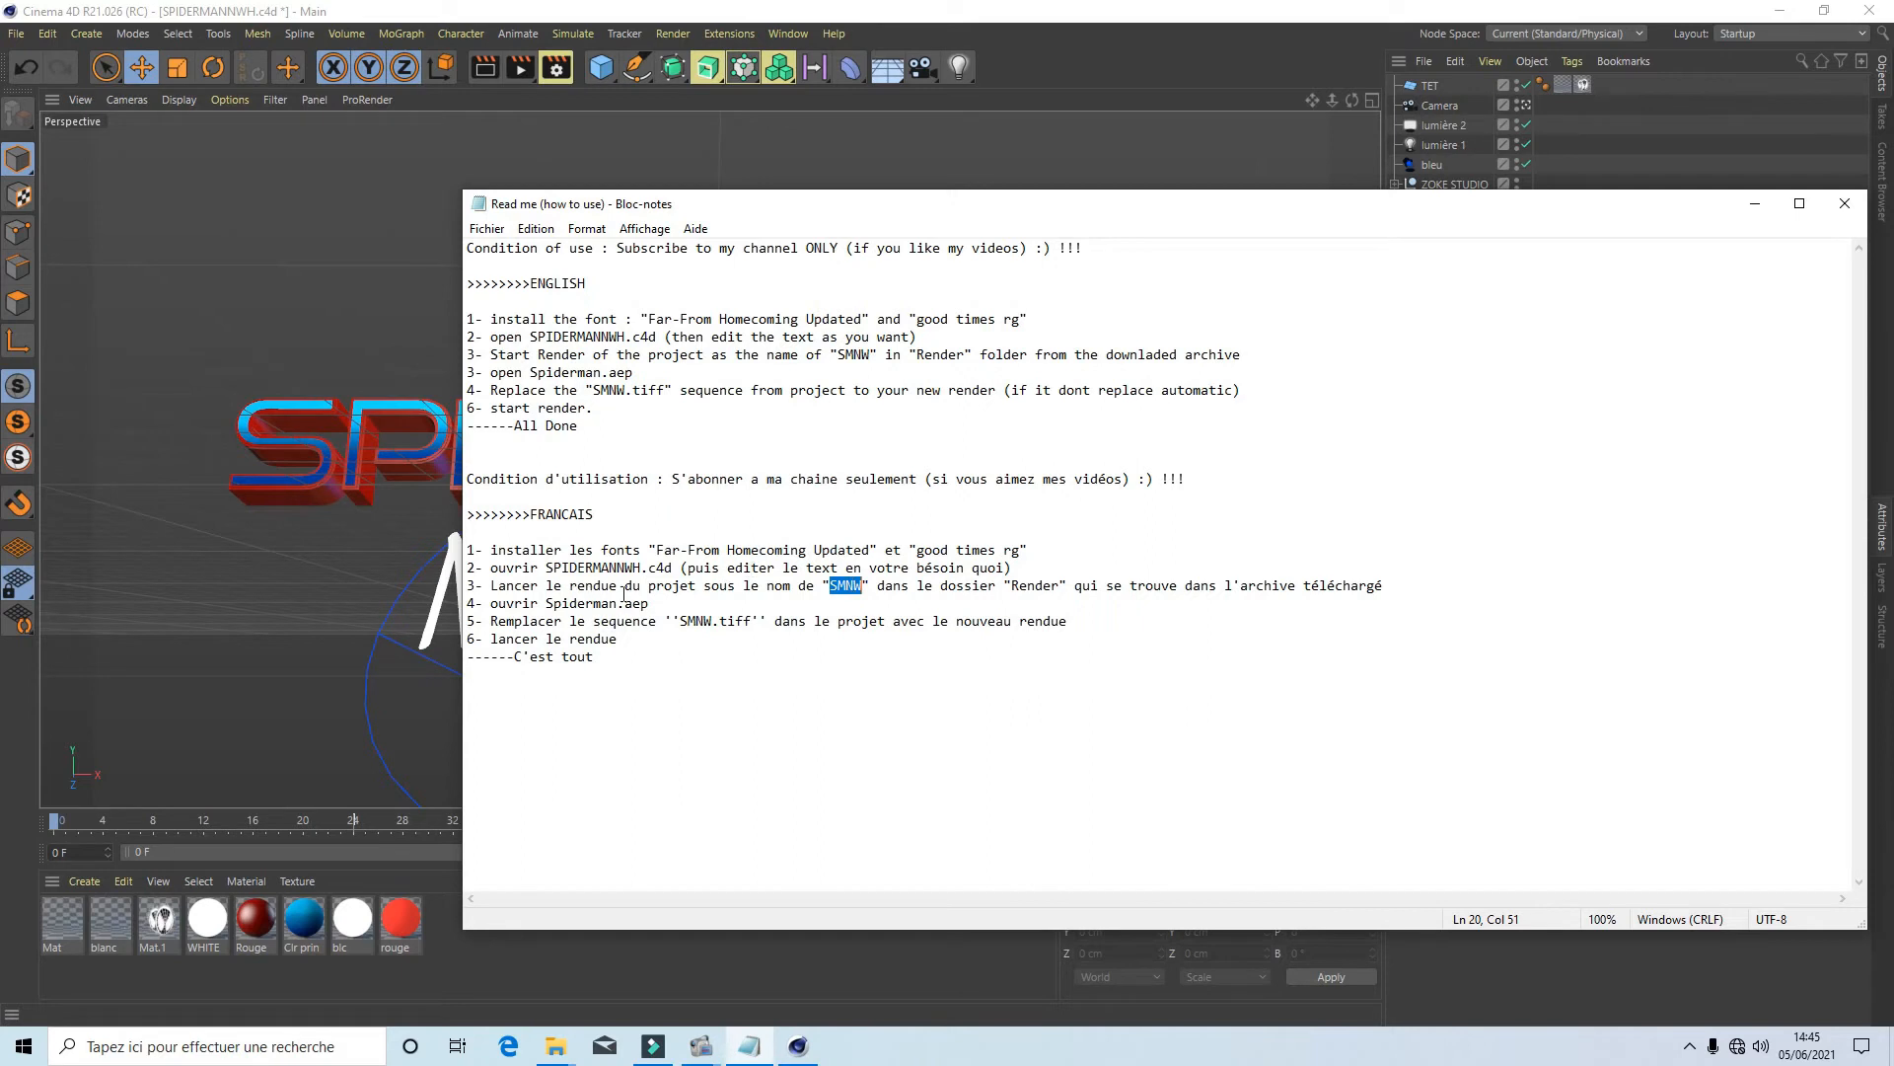
{"action": "left_click_drag", "start_coordinate": [491, 588], "coordinate": [1432, 585]}
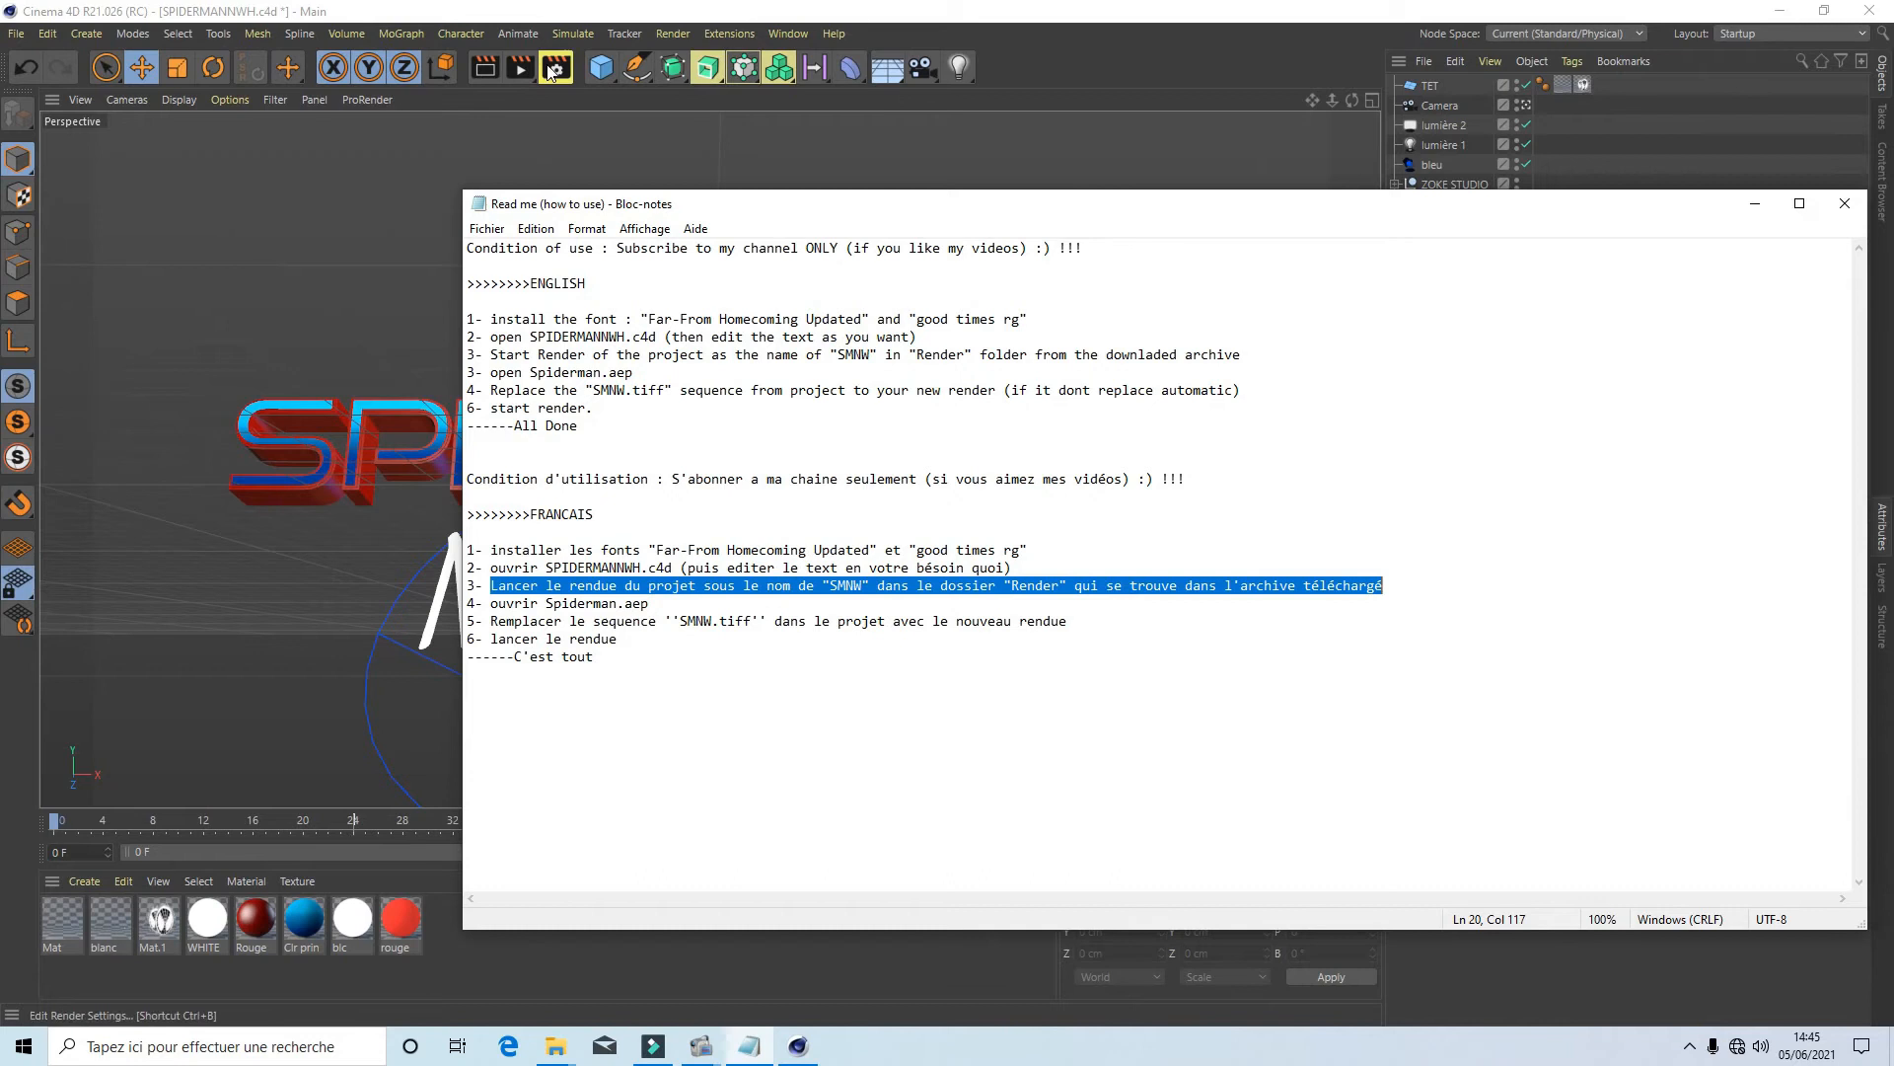
{"action": "left_click", "coordinate": [567, 14]}
{"action": "left_click", "coordinate": [558, 71]}
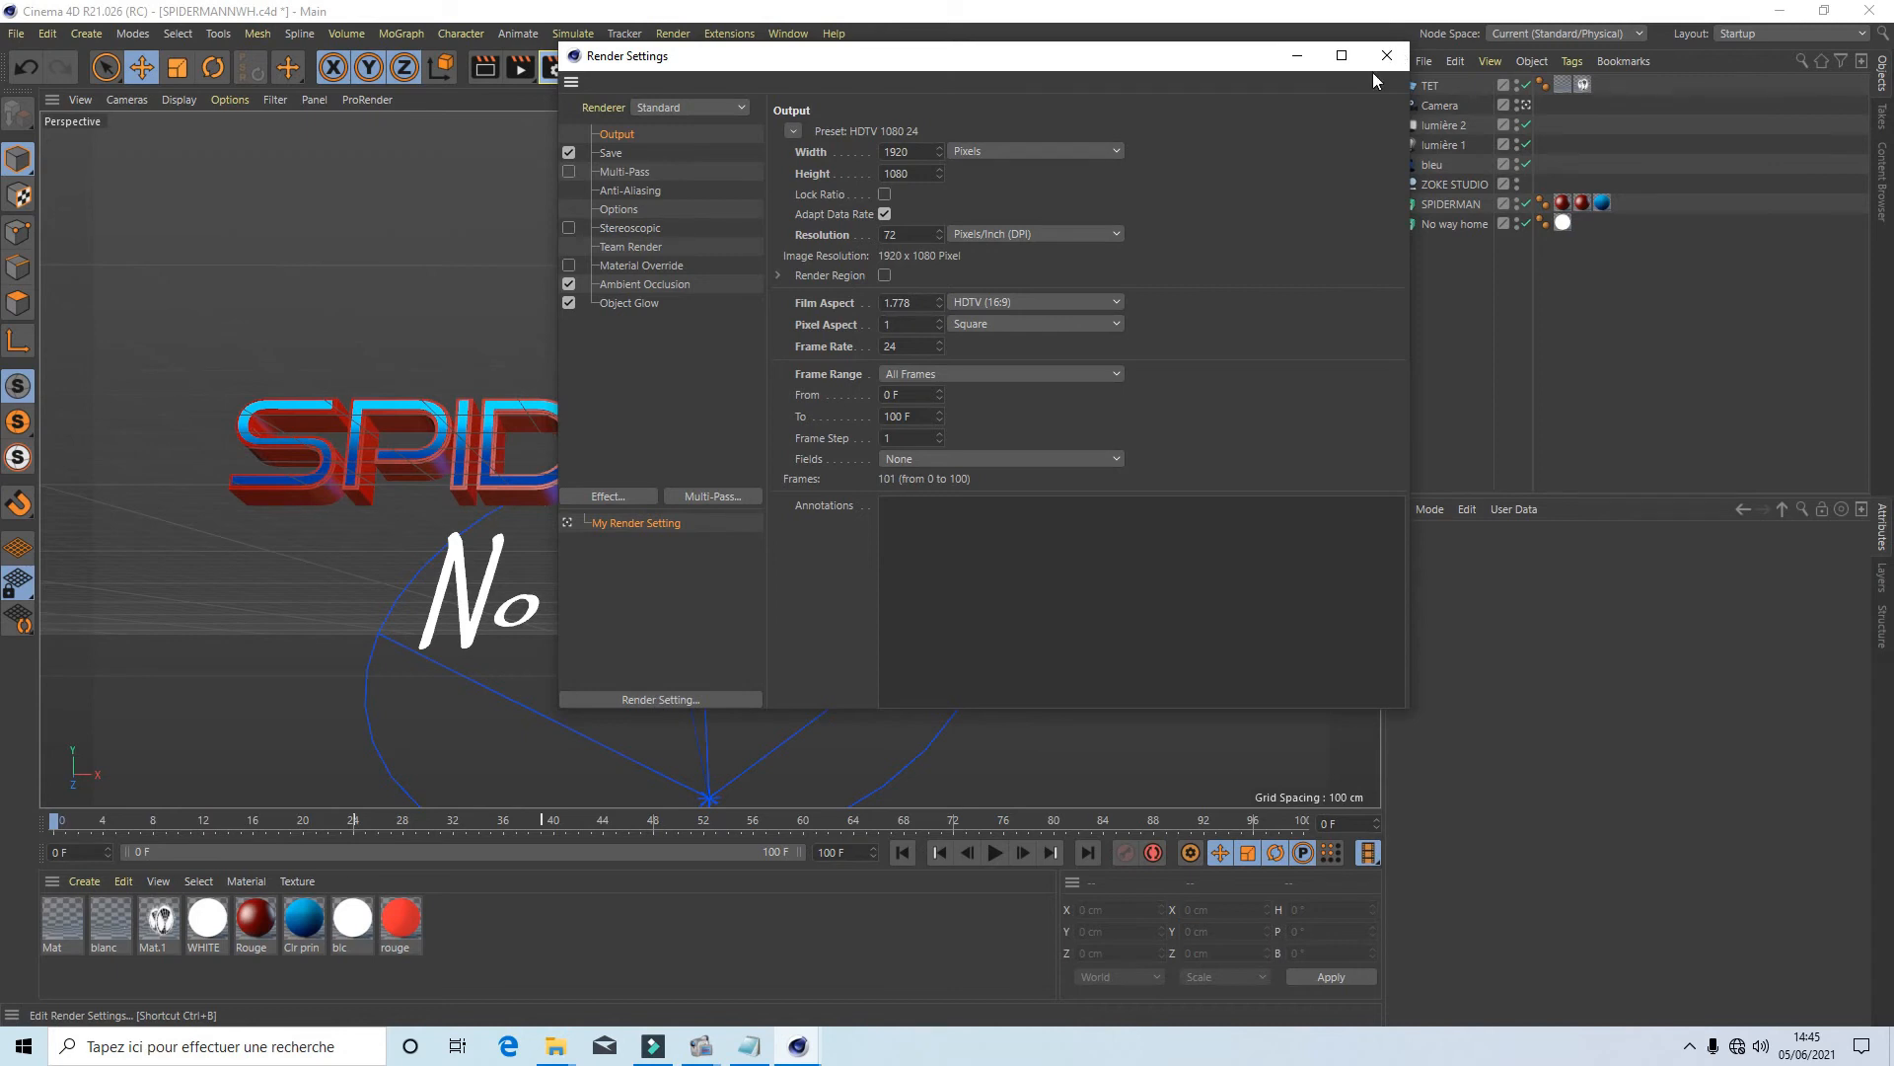
{"action": "key", "text": "Down"}
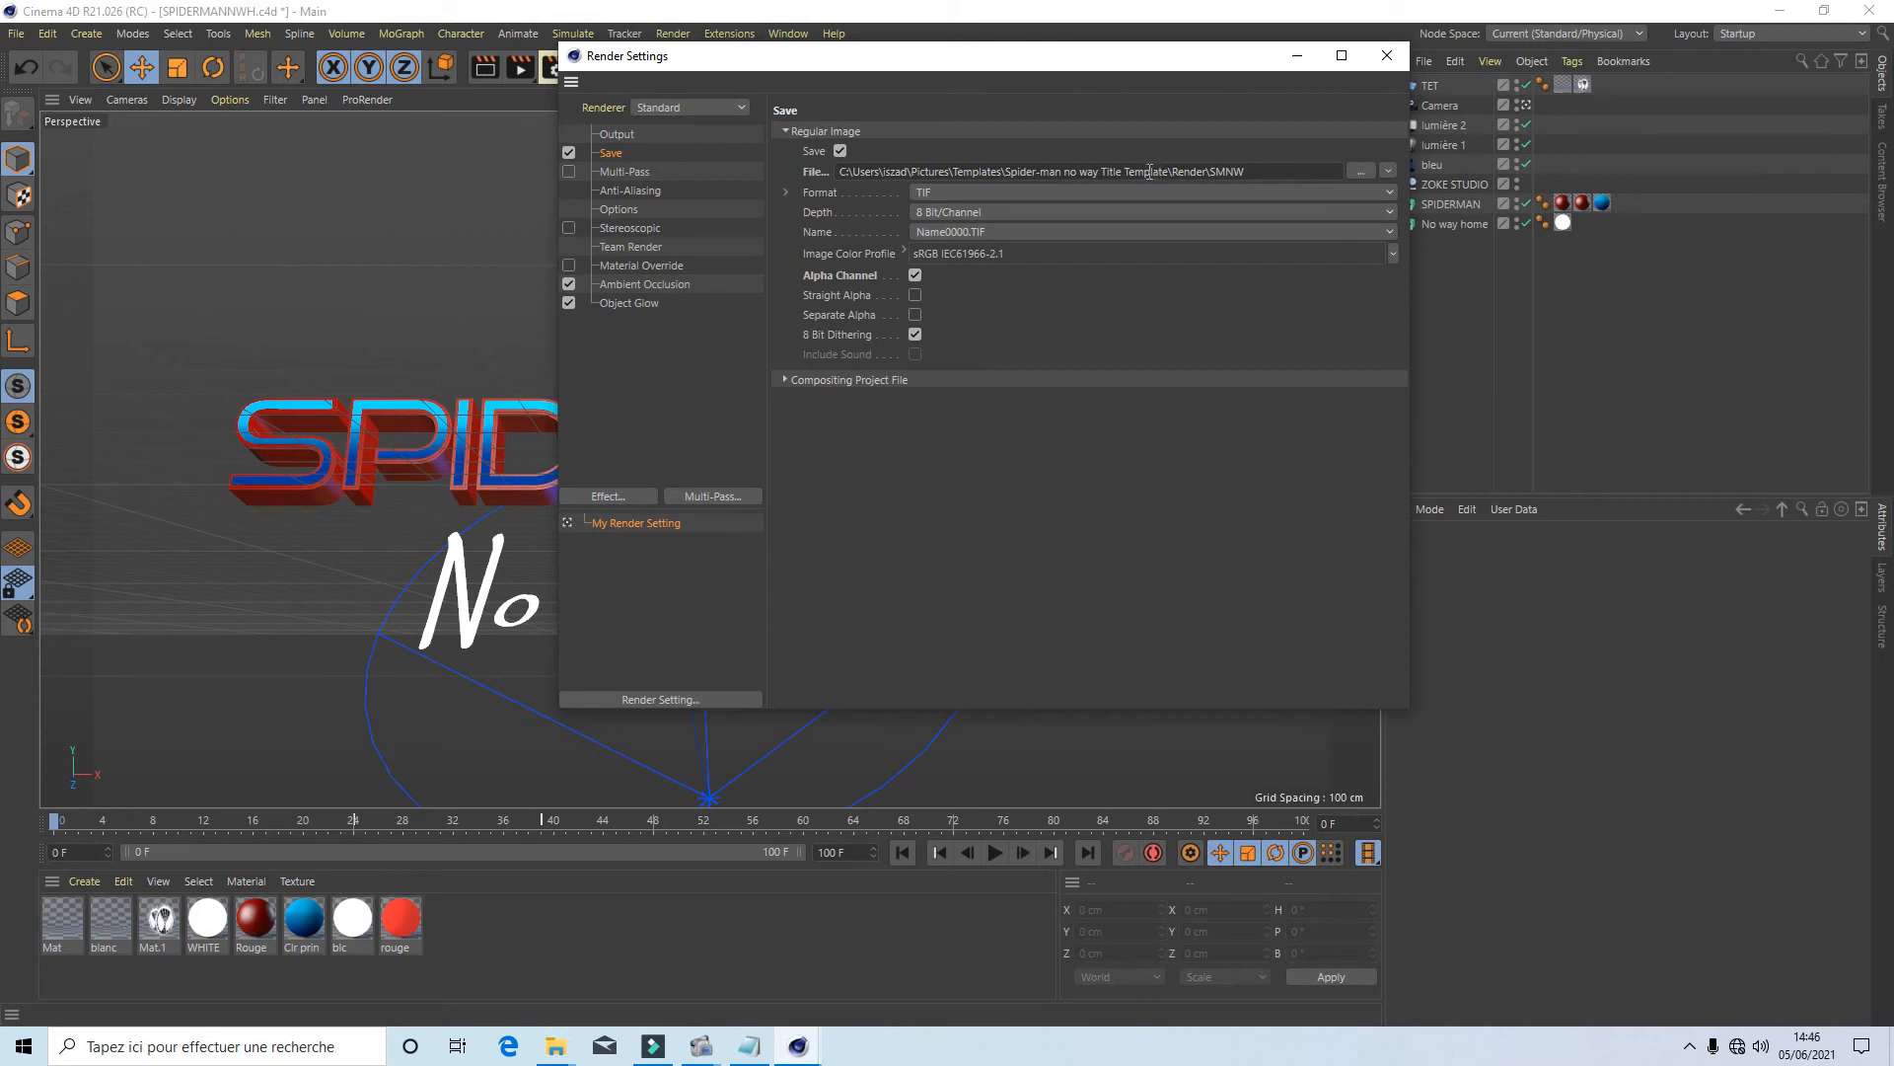
Step: Set the render output file to SMNW in the template's Render folder and close the render settings
{"action": "left_click", "coordinate": [1360, 172]}
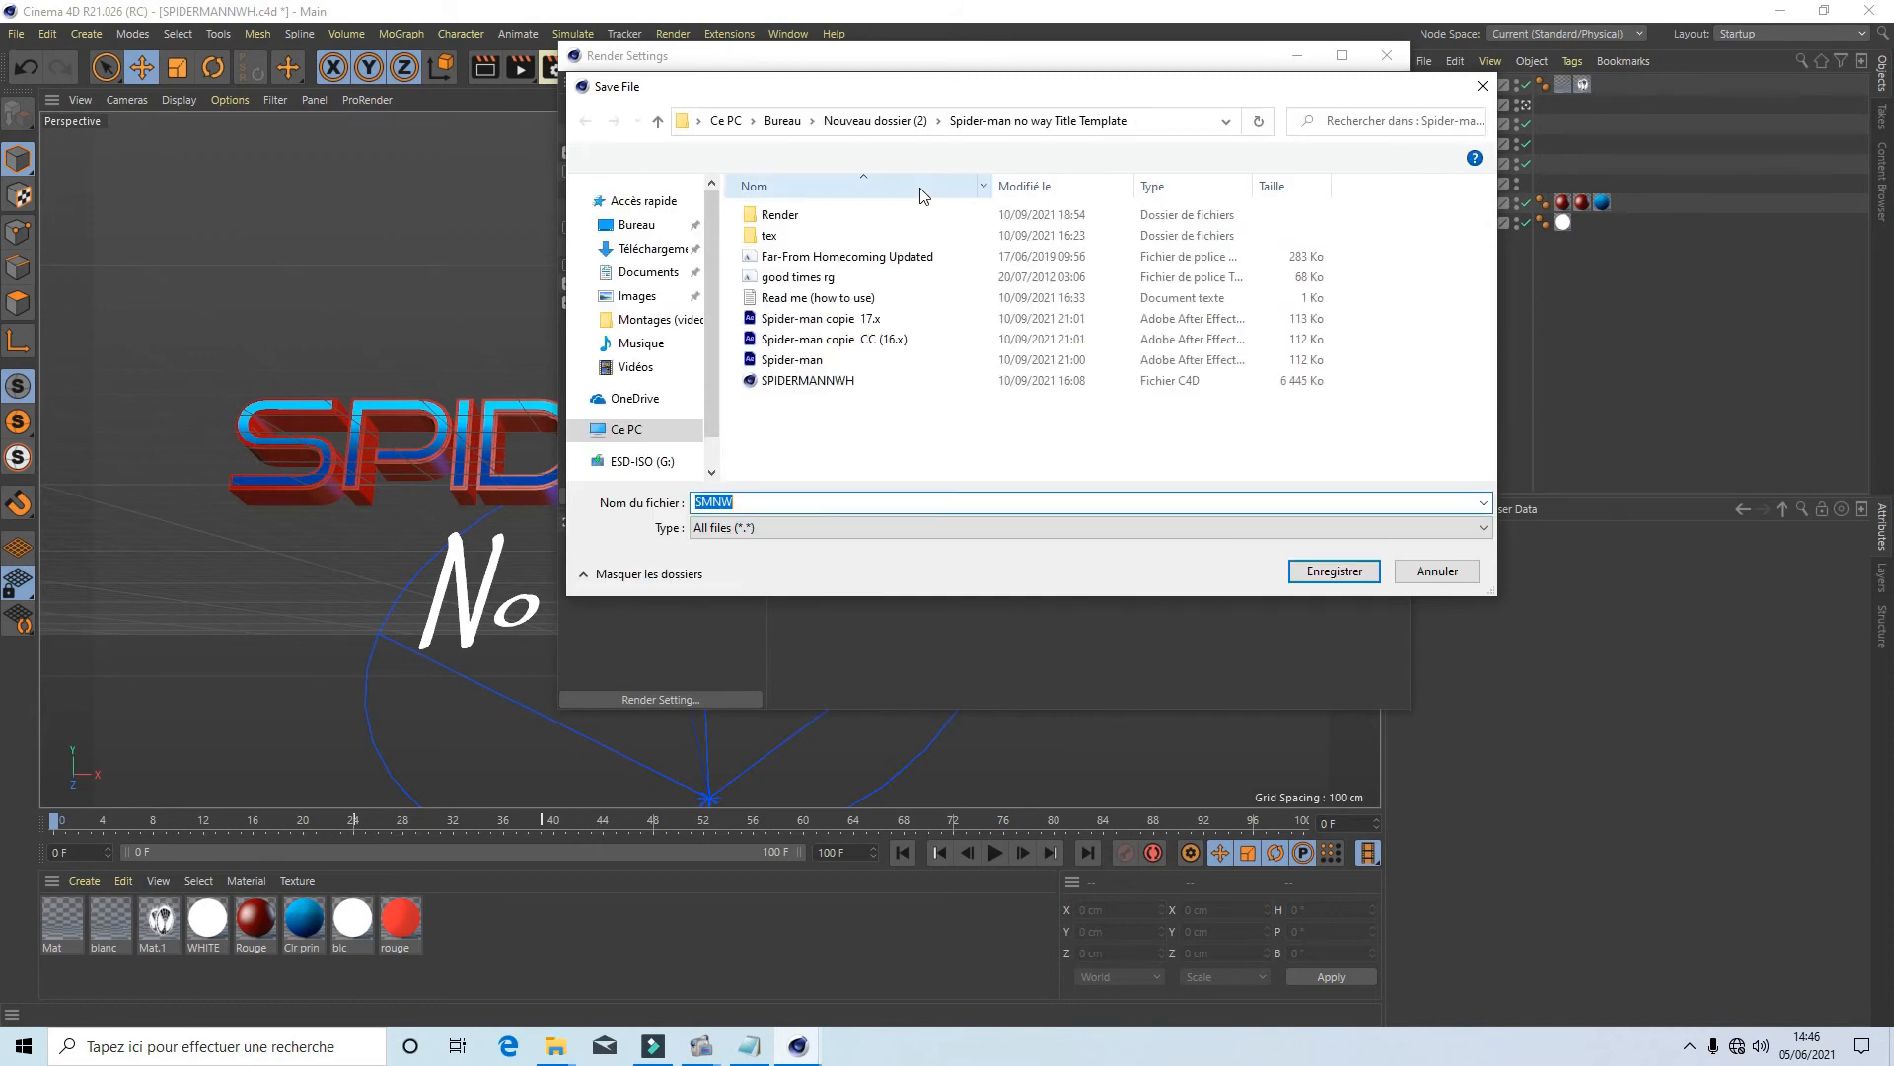
{"action": "left_click", "coordinate": [781, 222]}
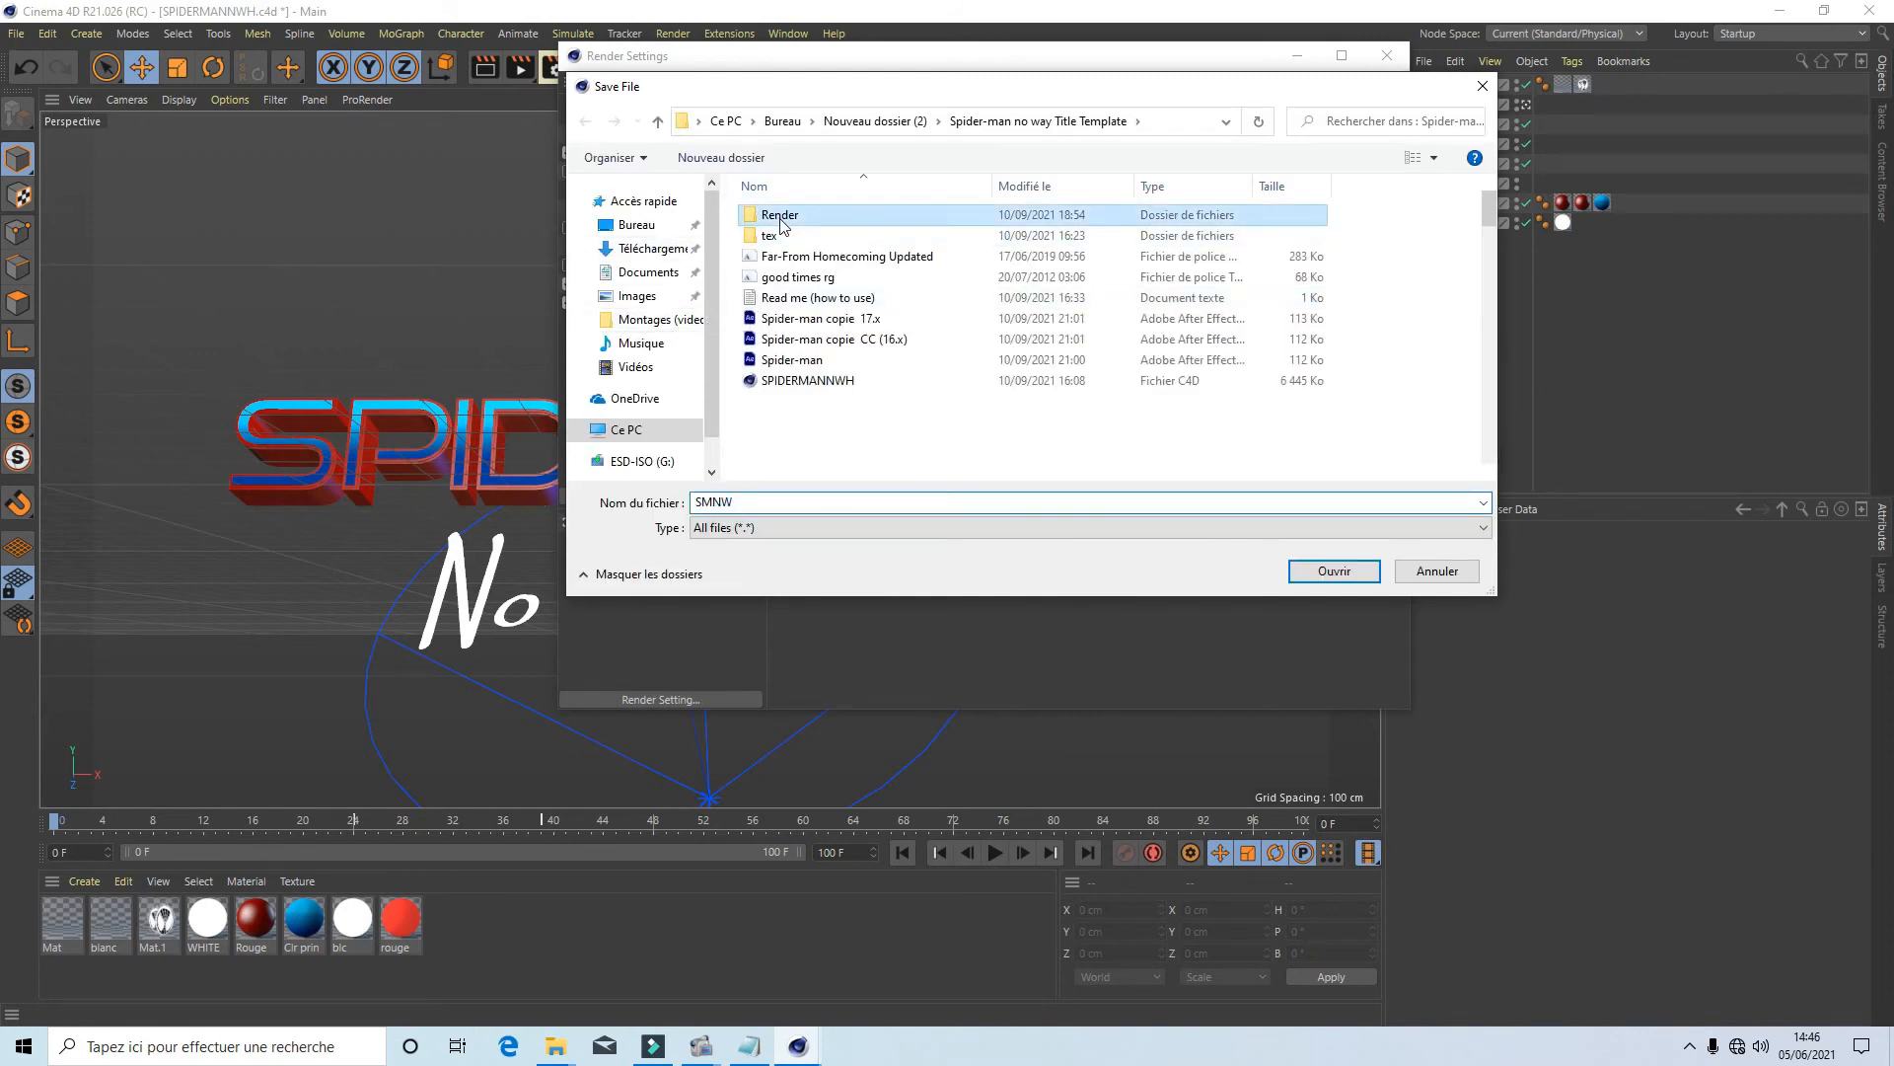
{"action": "left_click", "coordinate": [708, 505]}
{"action": "double_click", "coordinate": [780, 215]}
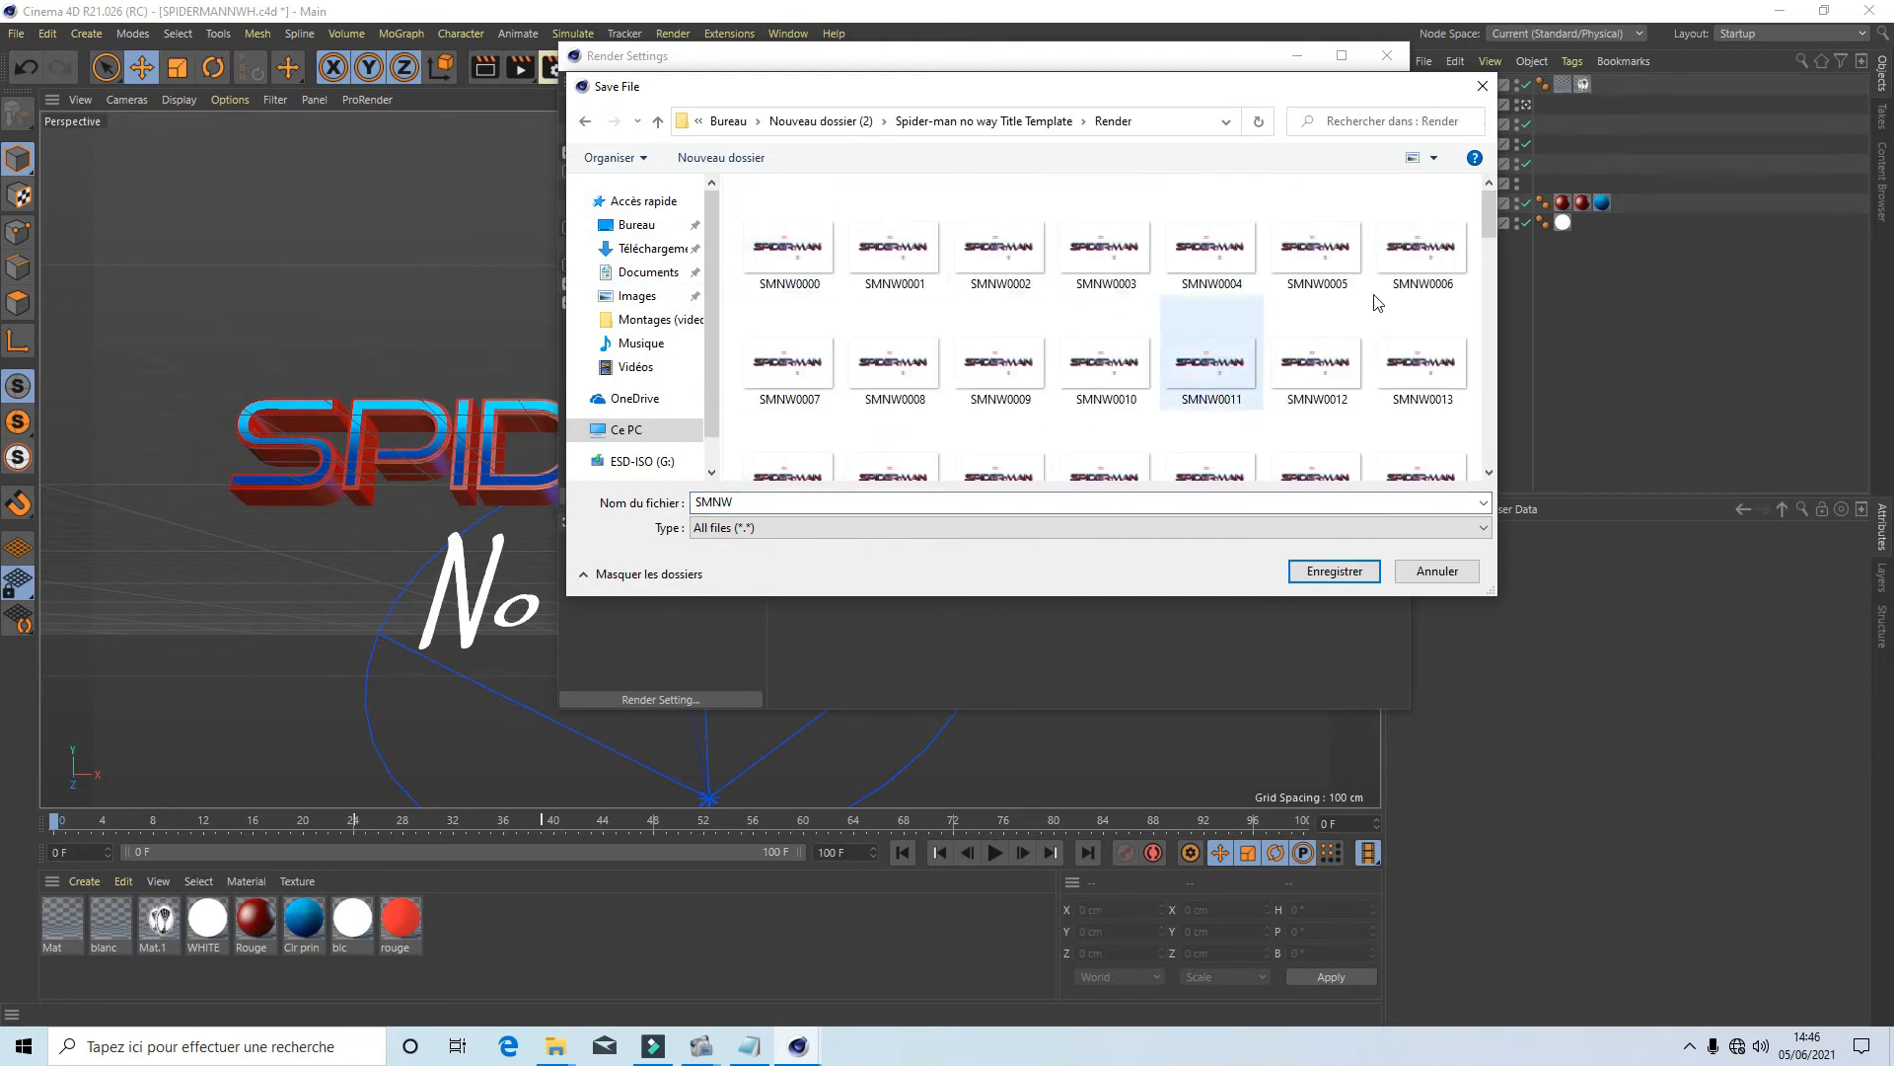
{"action": "scroll", "coordinate": [1333, 335], "scroll_direction": "down", "scroll_amount": 2}
{"action": "scroll", "coordinate": [1245, 322], "scroll_direction": "up", "scroll_amount": 3}
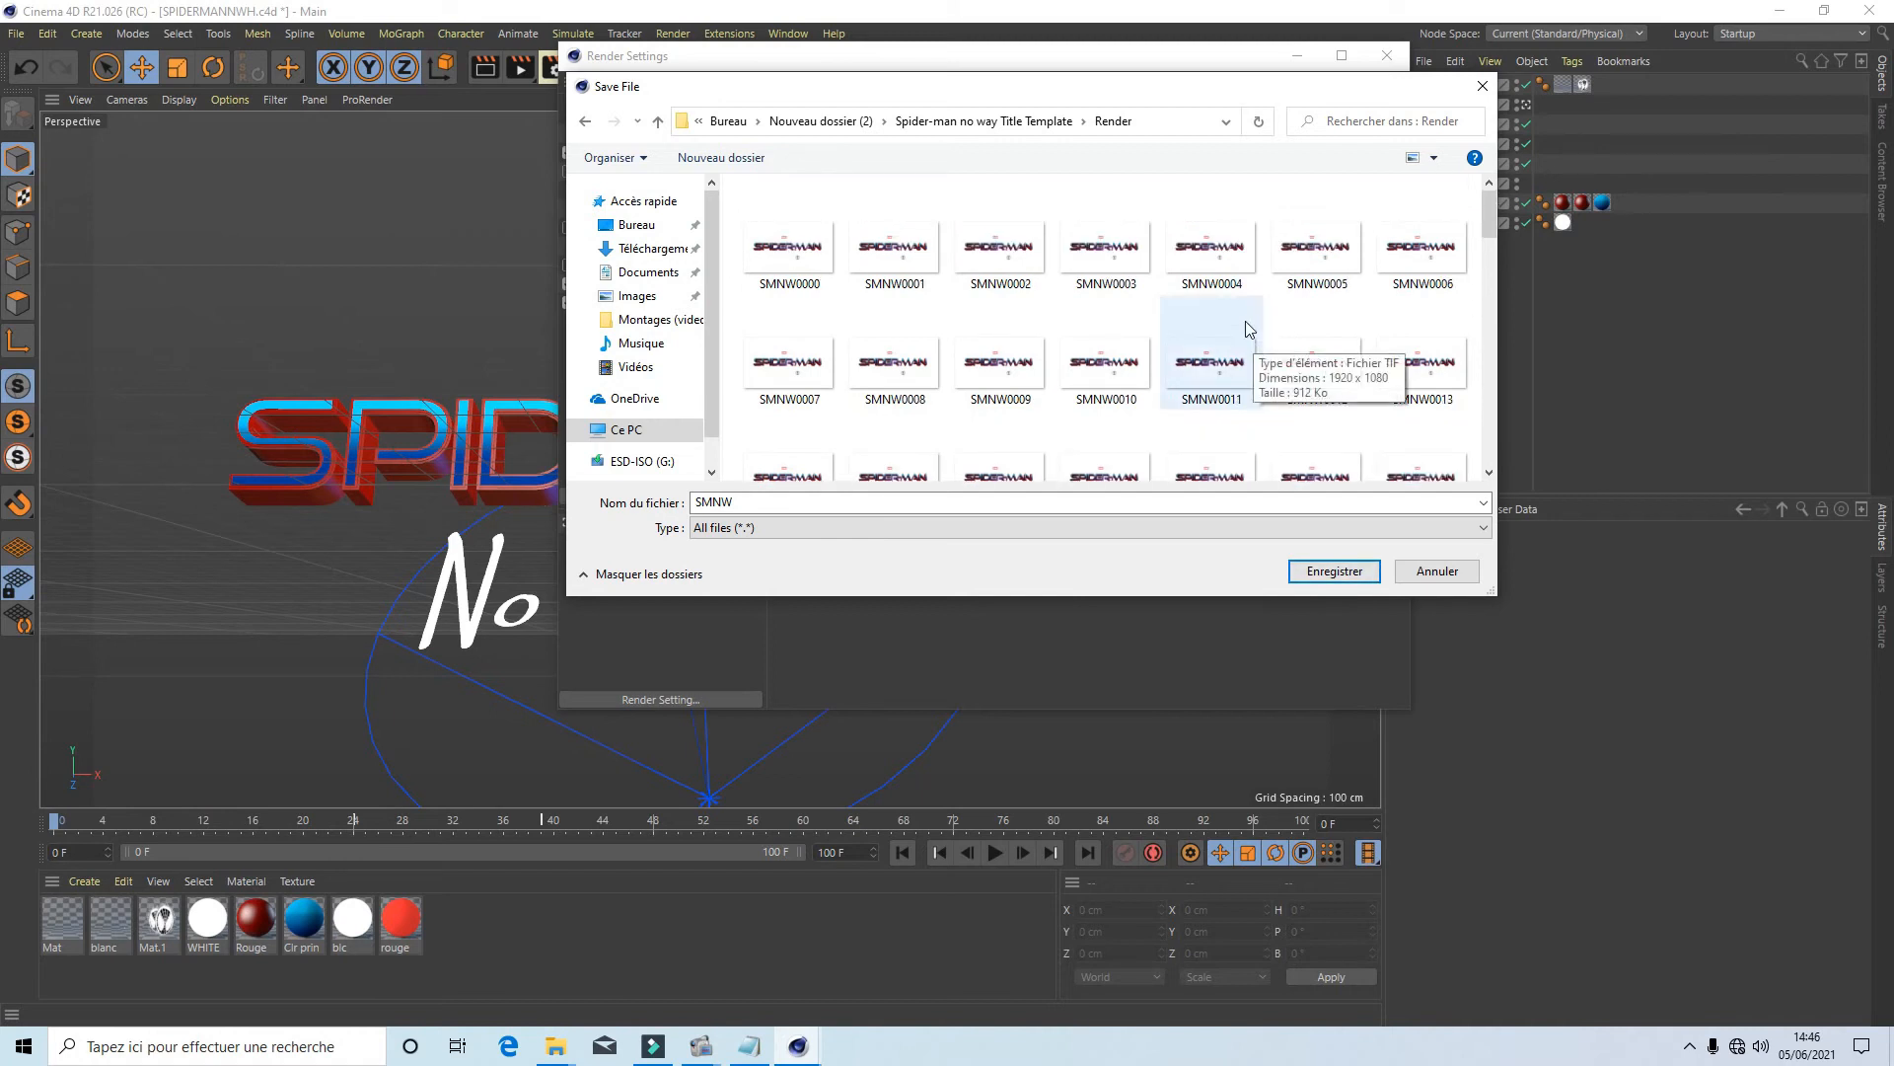
{"action": "left_click", "coordinate": [1332, 571]}
{"action": "left_click", "coordinate": [1386, 55]}
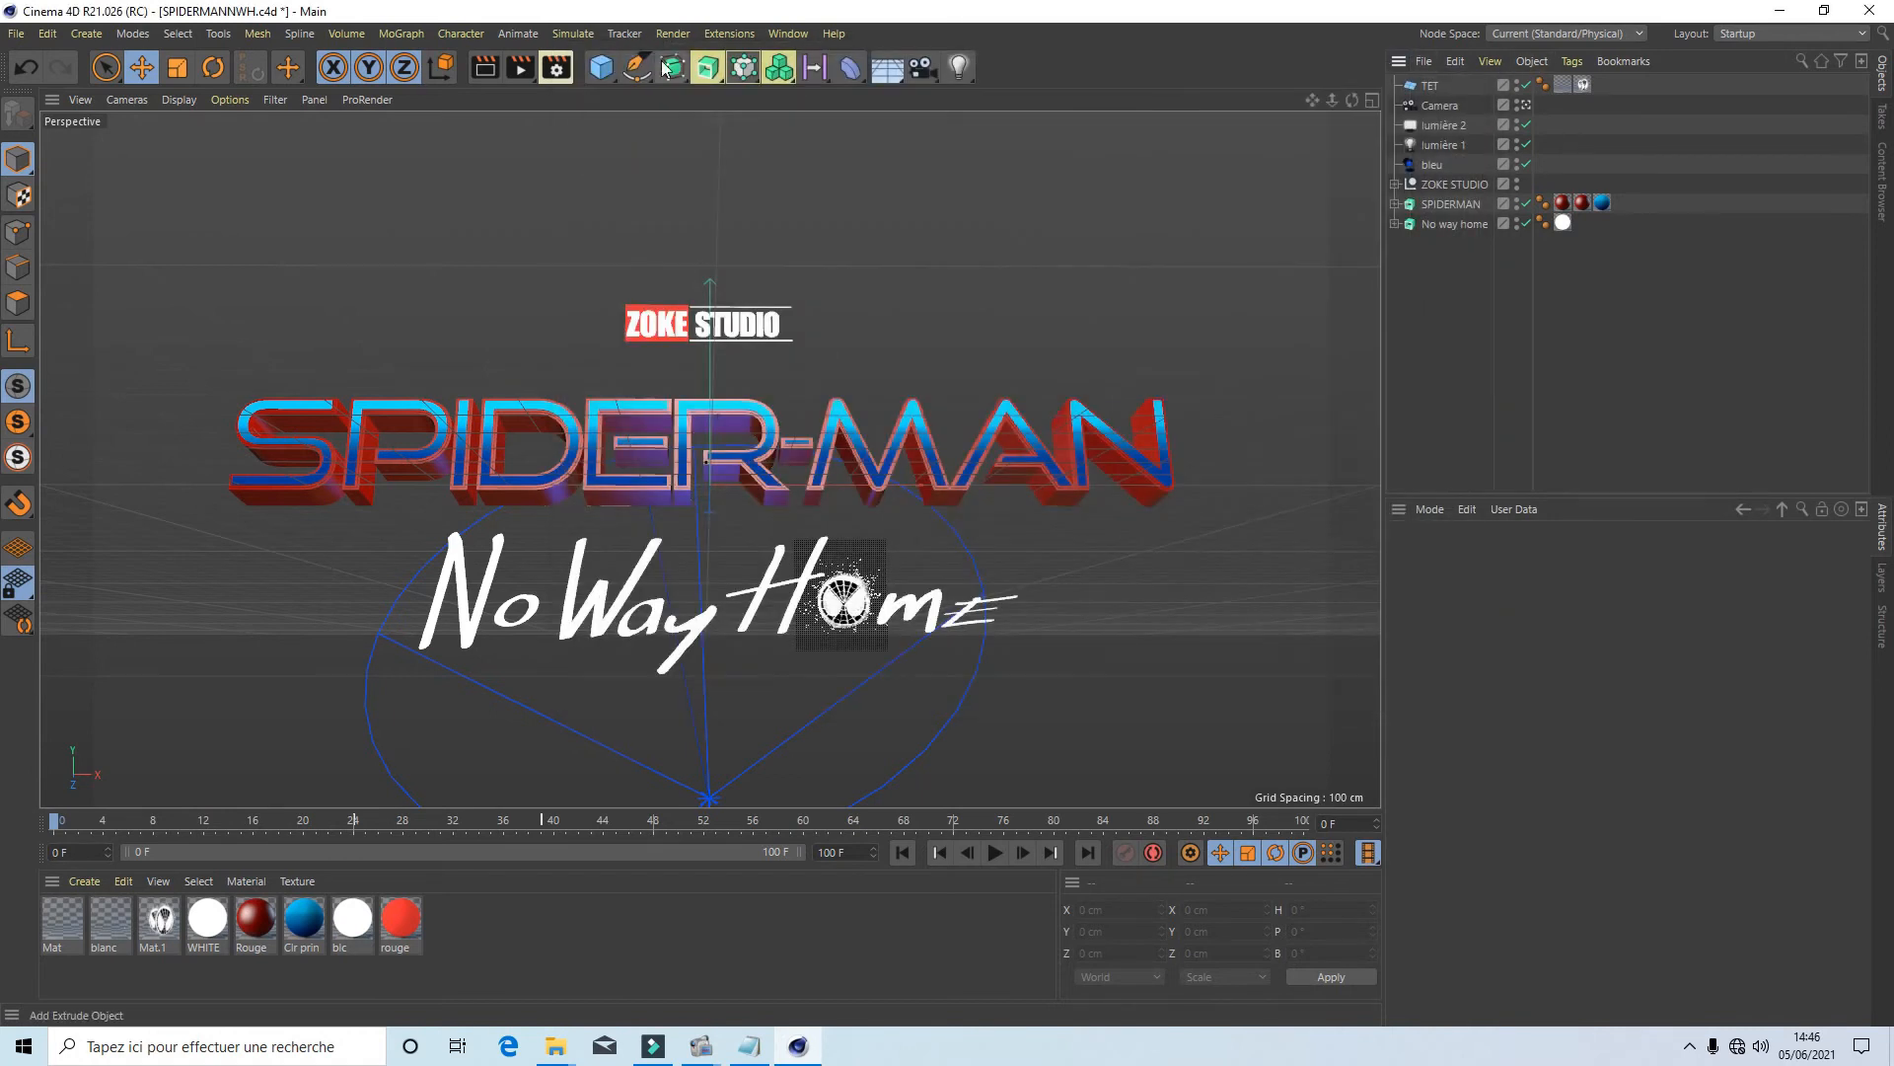
{"action": "left_click", "coordinate": [519, 69]}
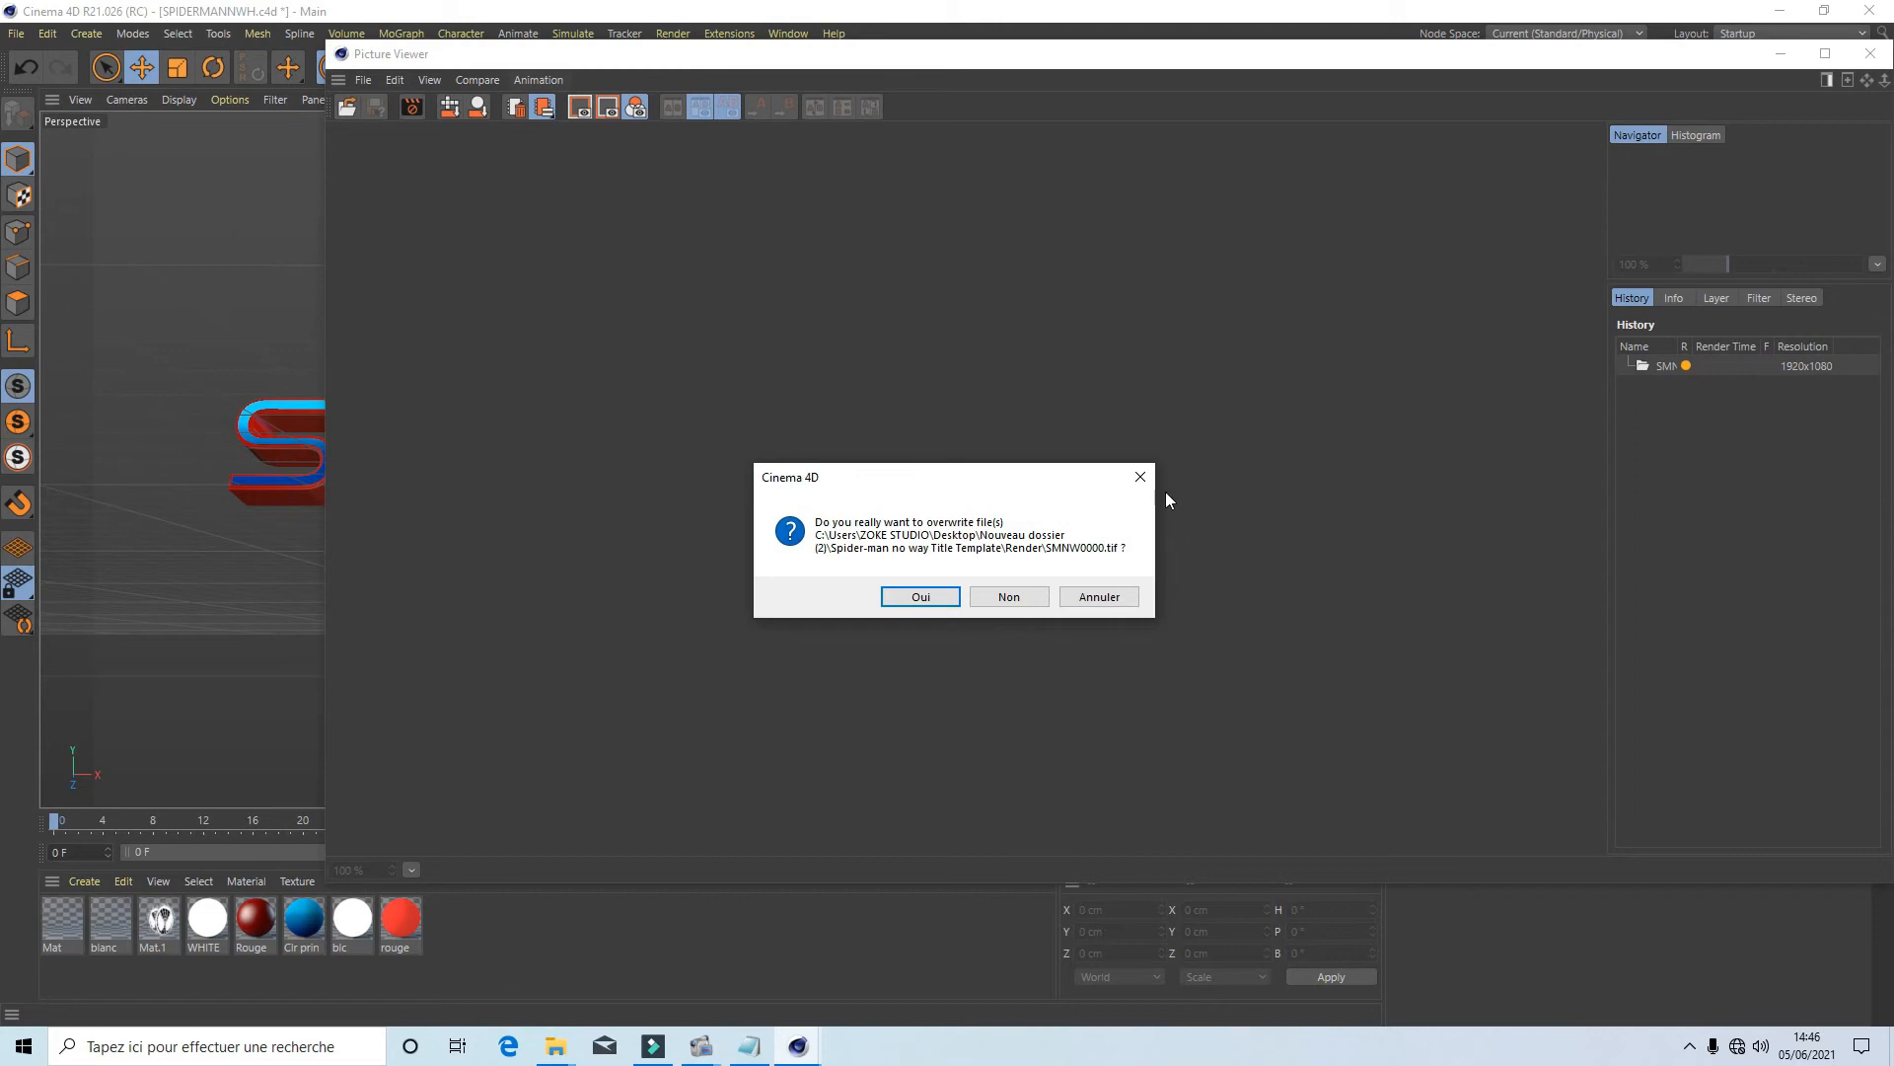
{"action": "left_click", "coordinate": [1140, 477]}
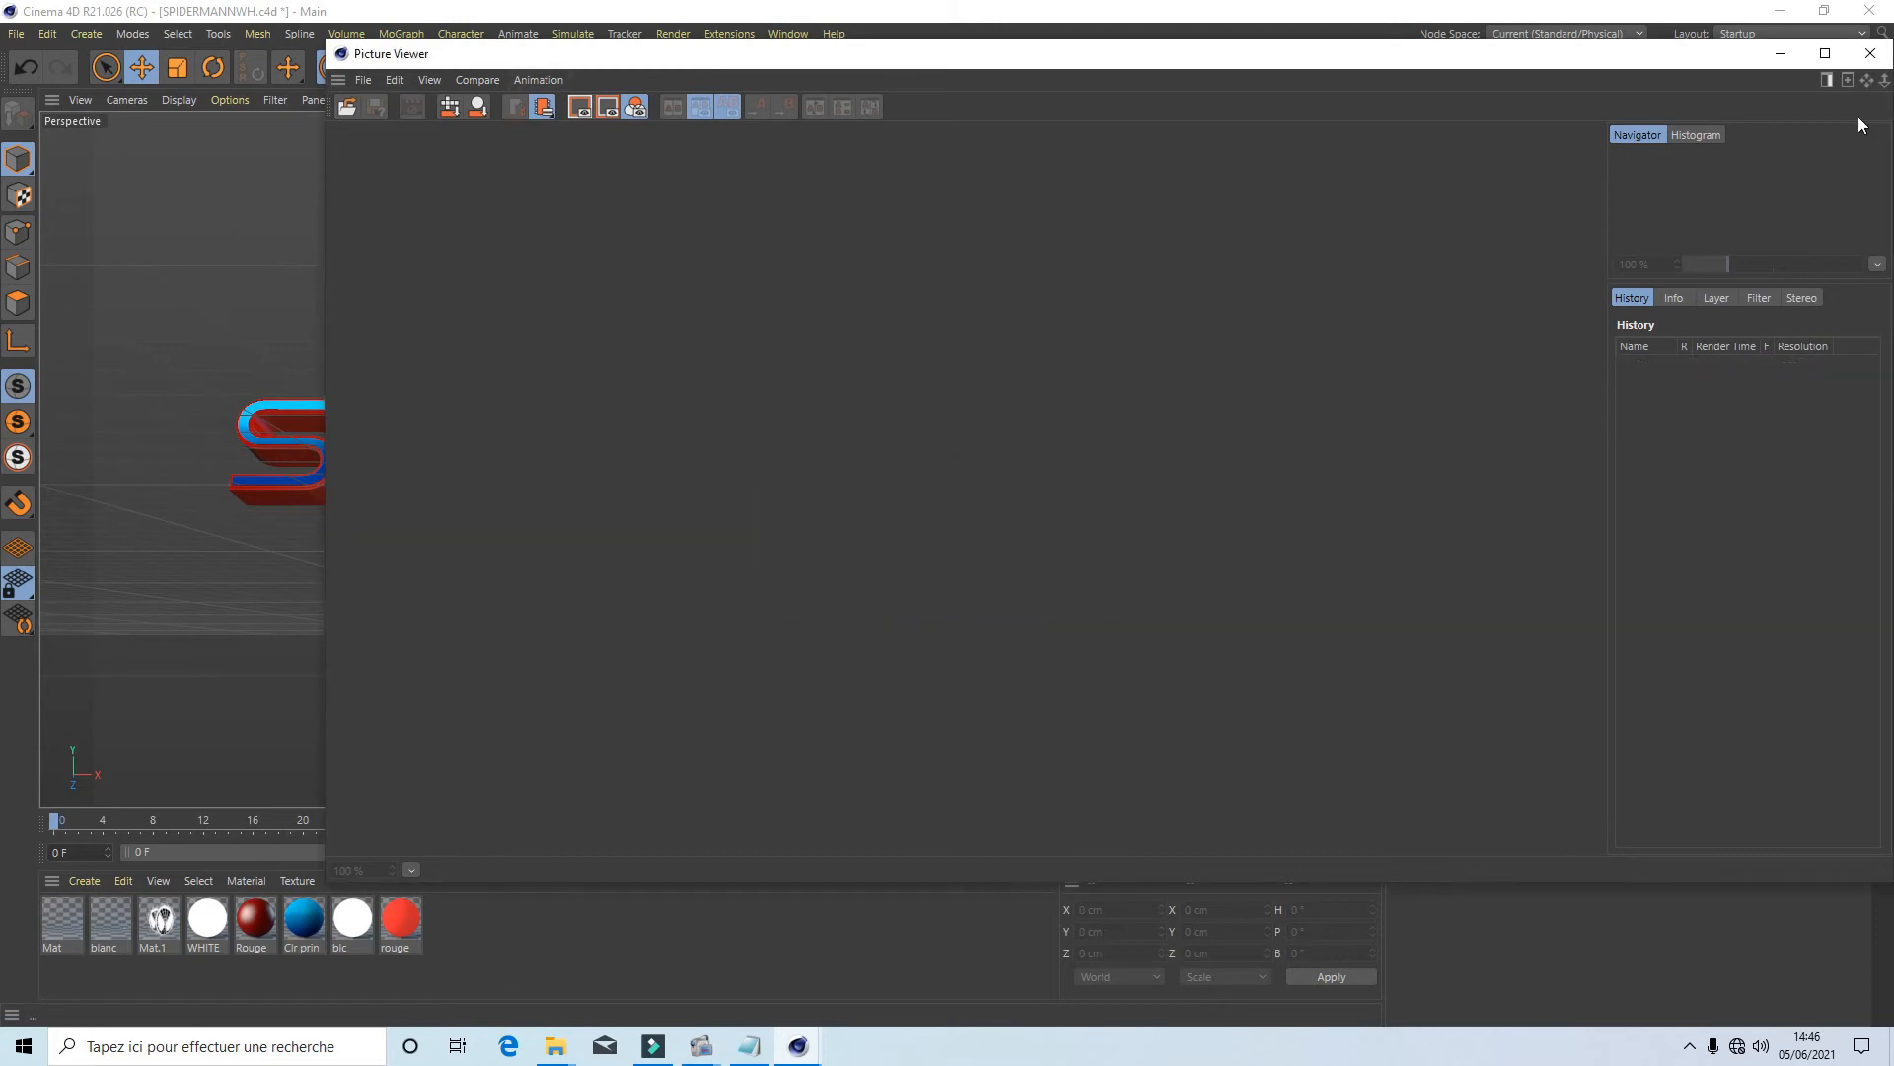
{"action": "left_click", "coordinate": [1870, 53]}
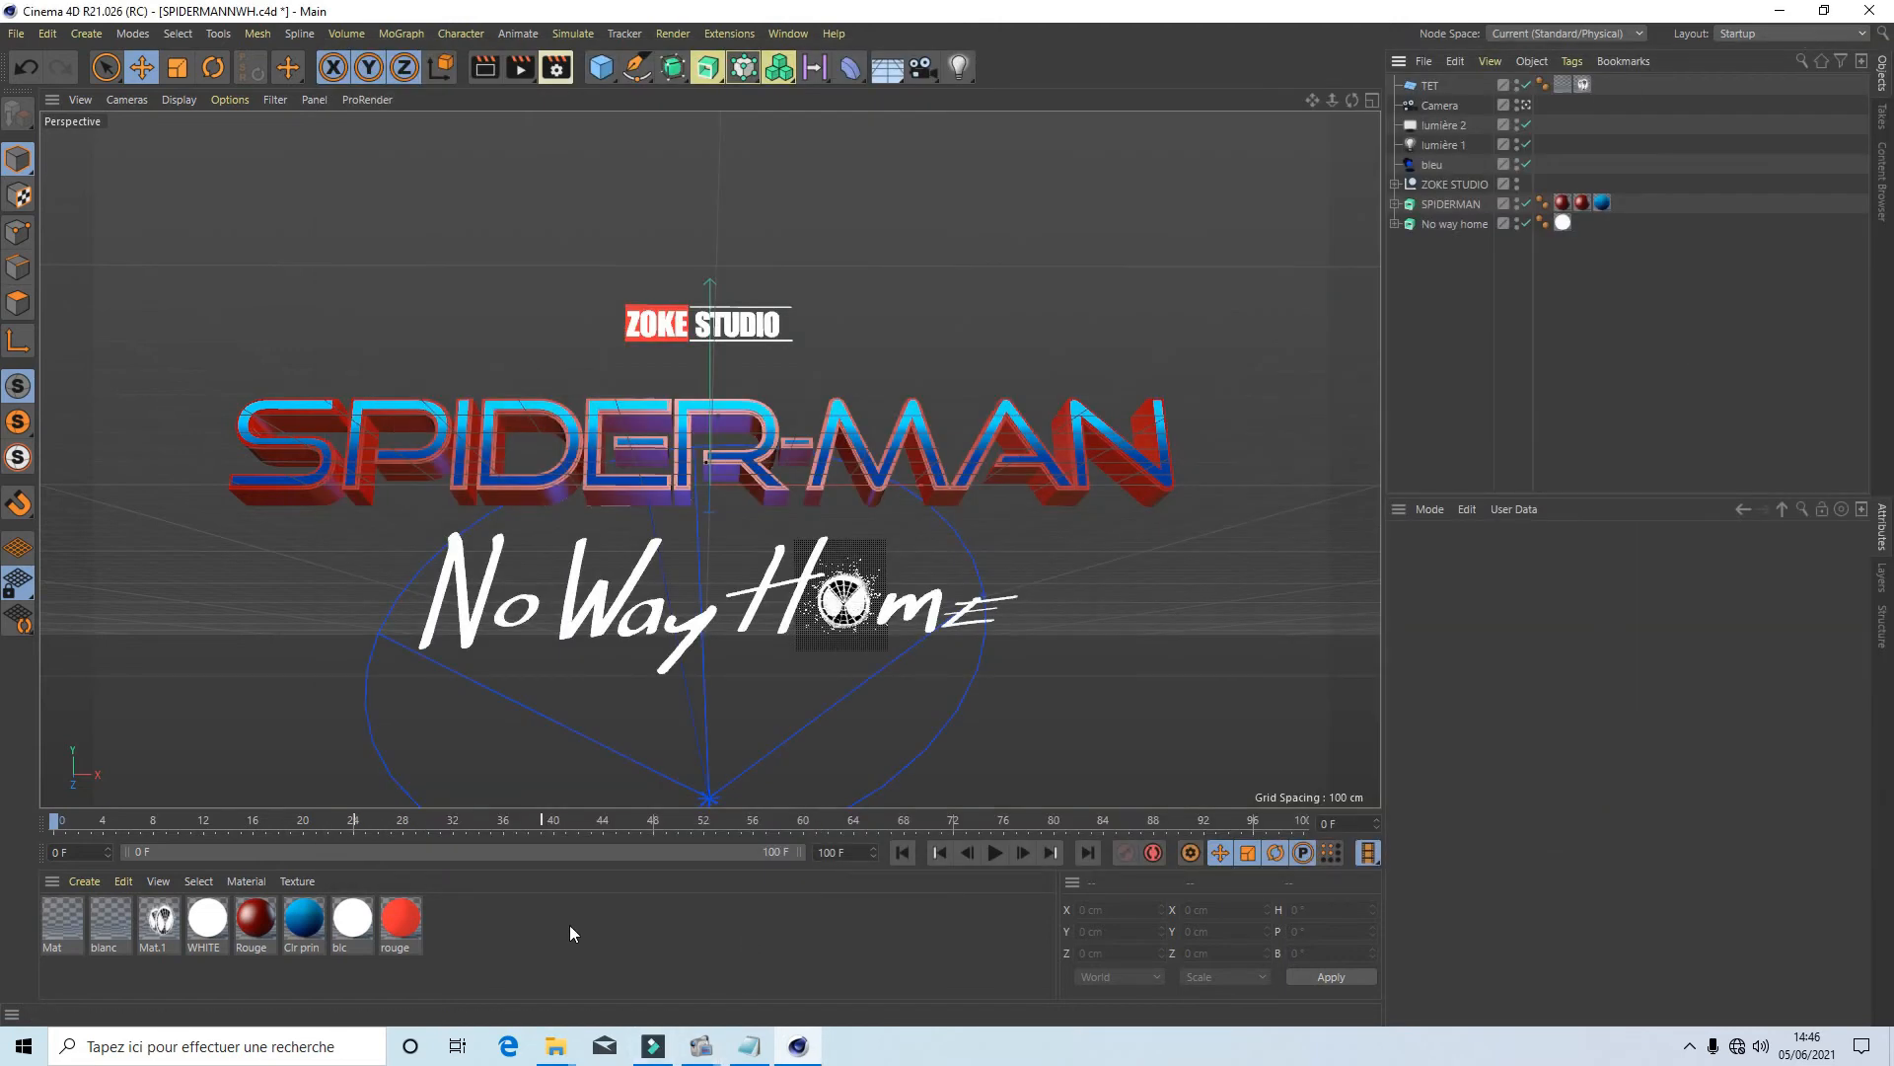
Step: Following the Read me's fourth instruction, open the Spider-man project from the template folder in After Effects
{"action": "mouse_move", "coordinate": [558, 1048]}
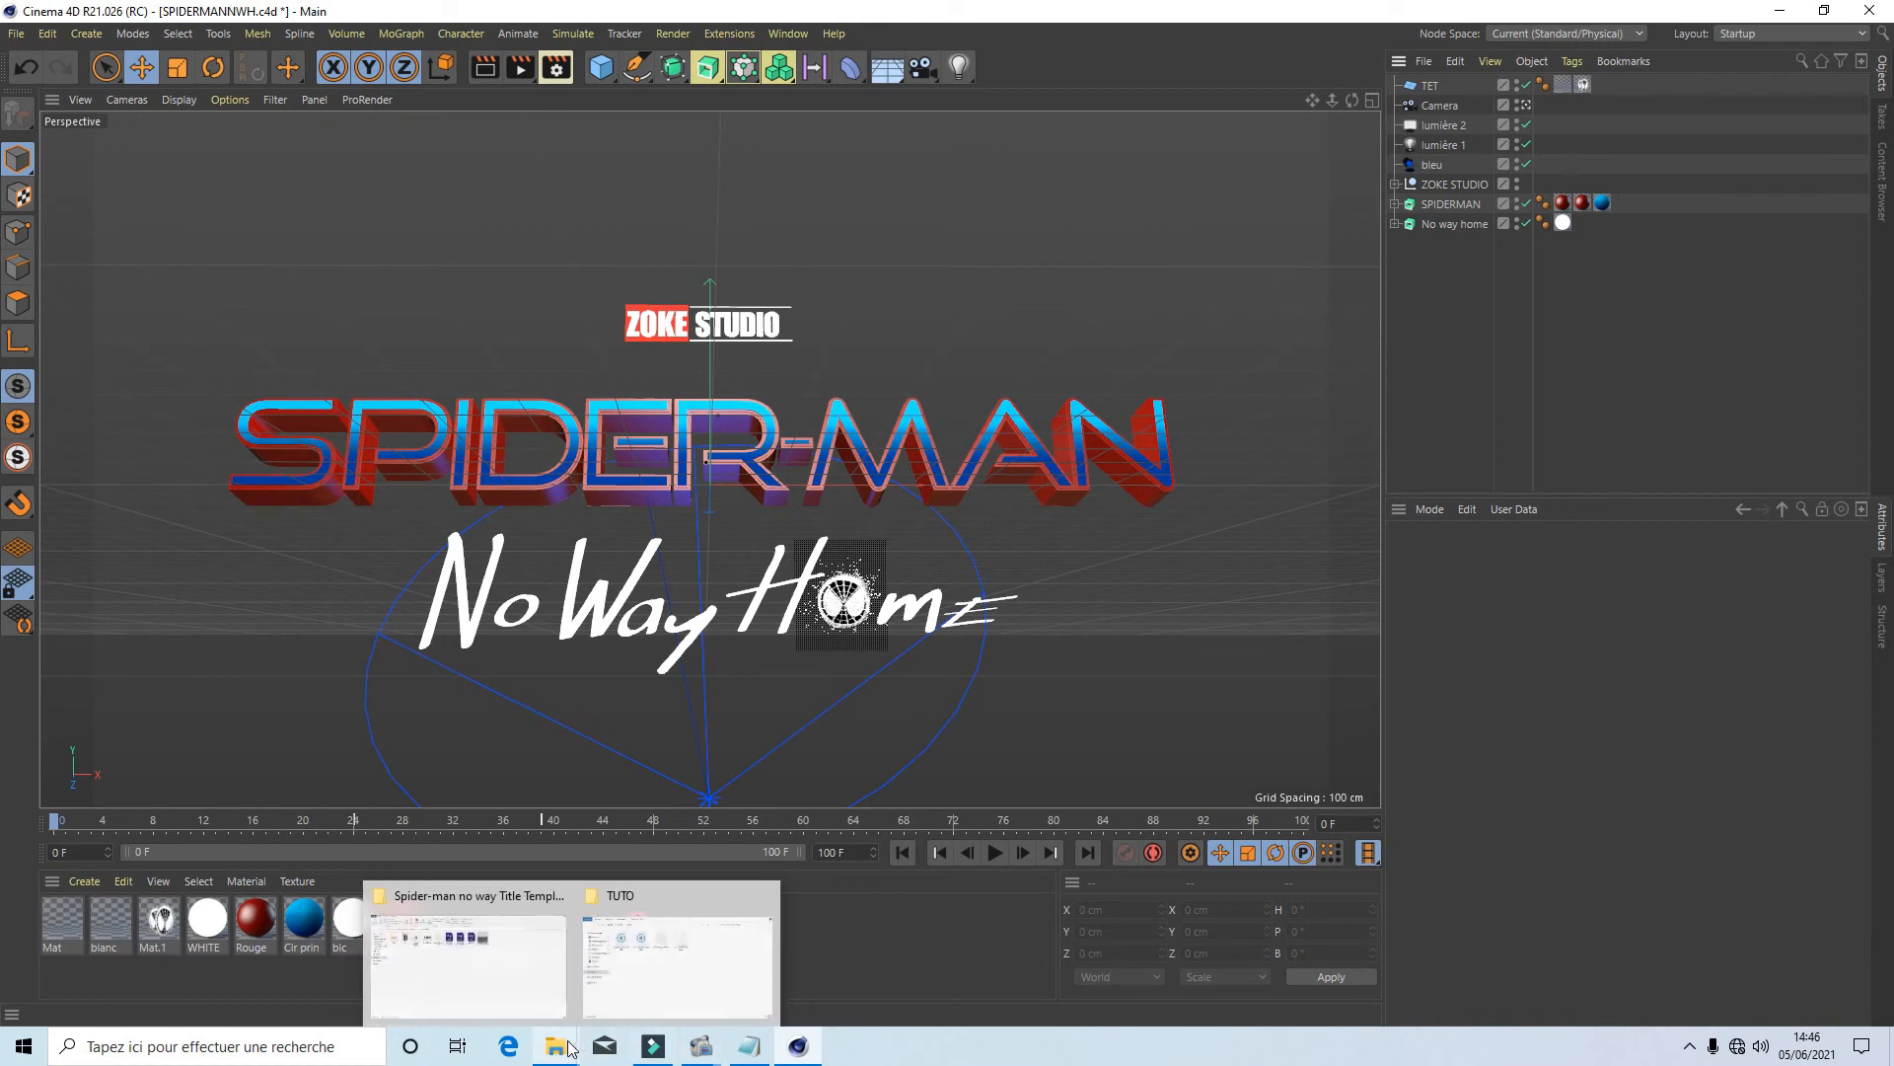
{"action": "left_click", "coordinate": [493, 972]}
{"action": "left_click", "coordinate": [750, 1043]}
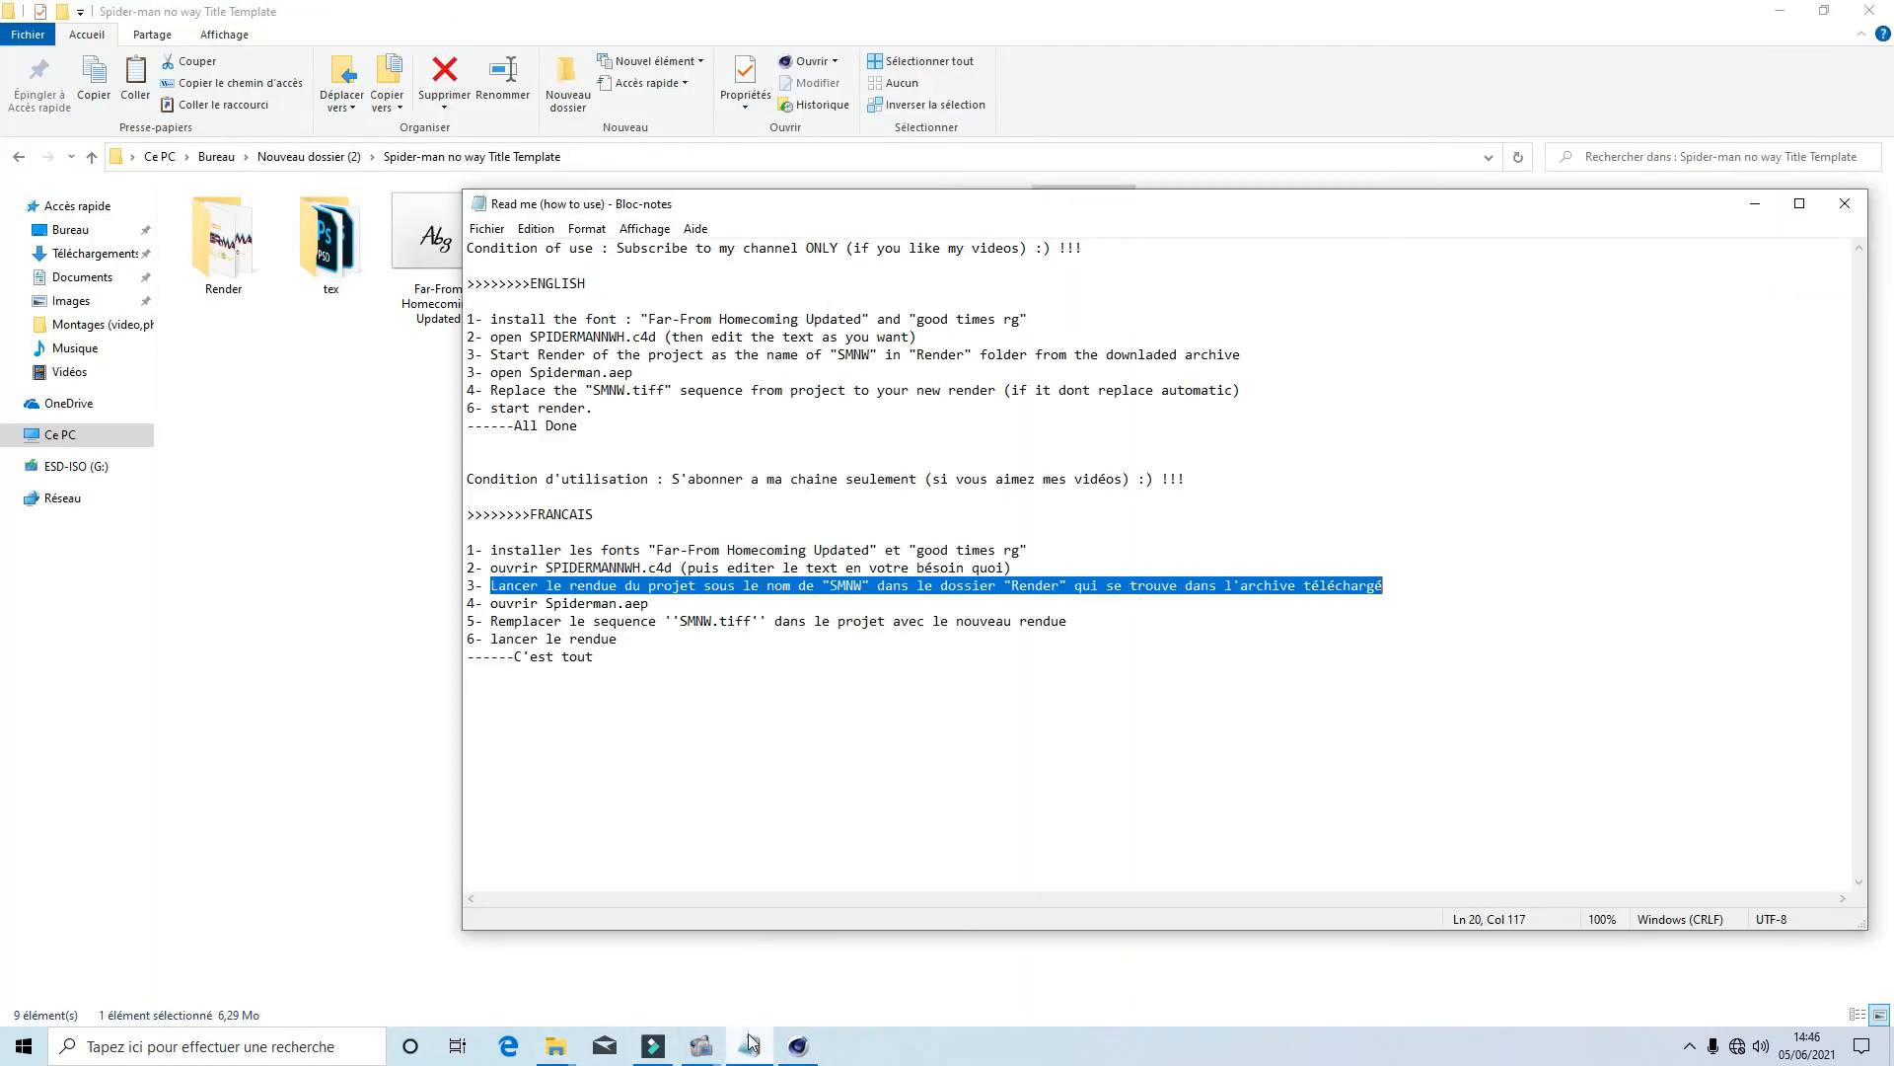
{"action": "left_click", "coordinate": [538, 621]}
{"action": "left_click_drag", "start_coordinate": [491, 603], "coordinate": [652, 604]}
{"action": "left_click", "coordinate": [399, 625]}
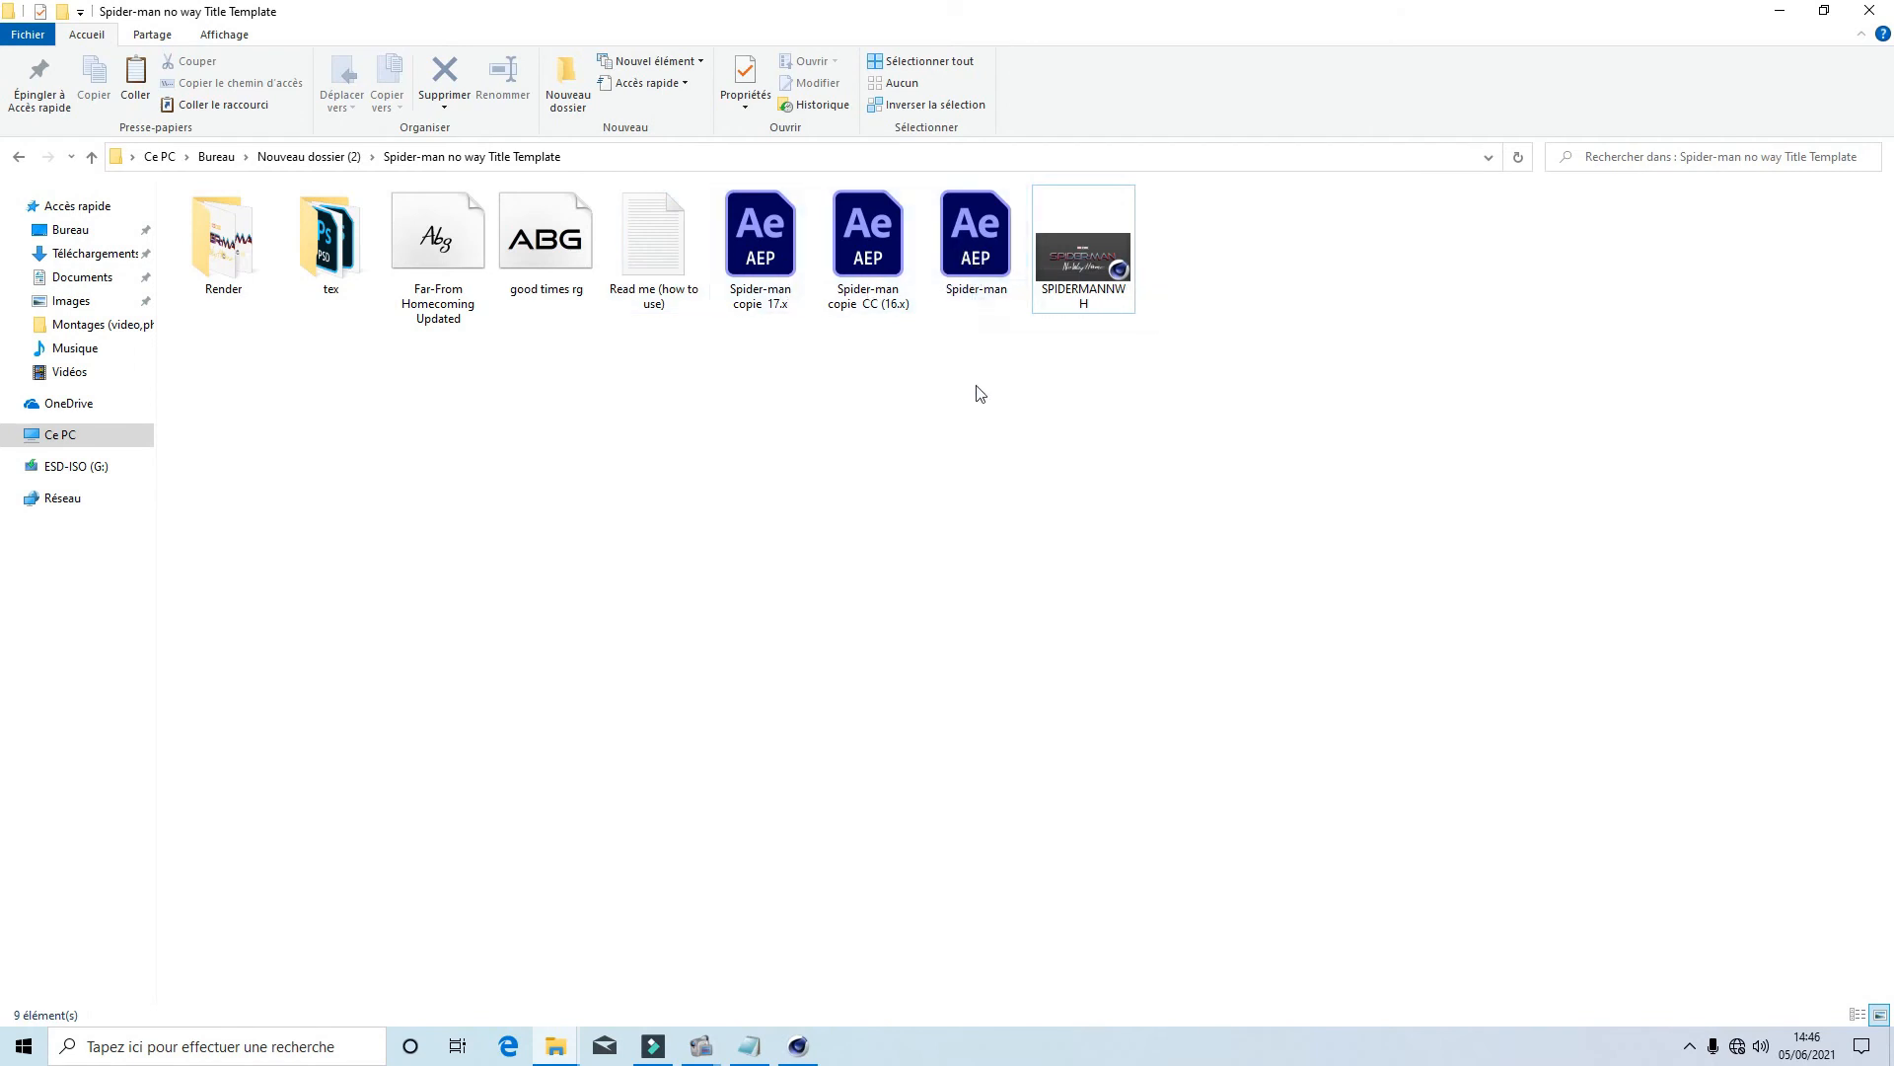
{"action": "double_click", "coordinate": [977, 232]}
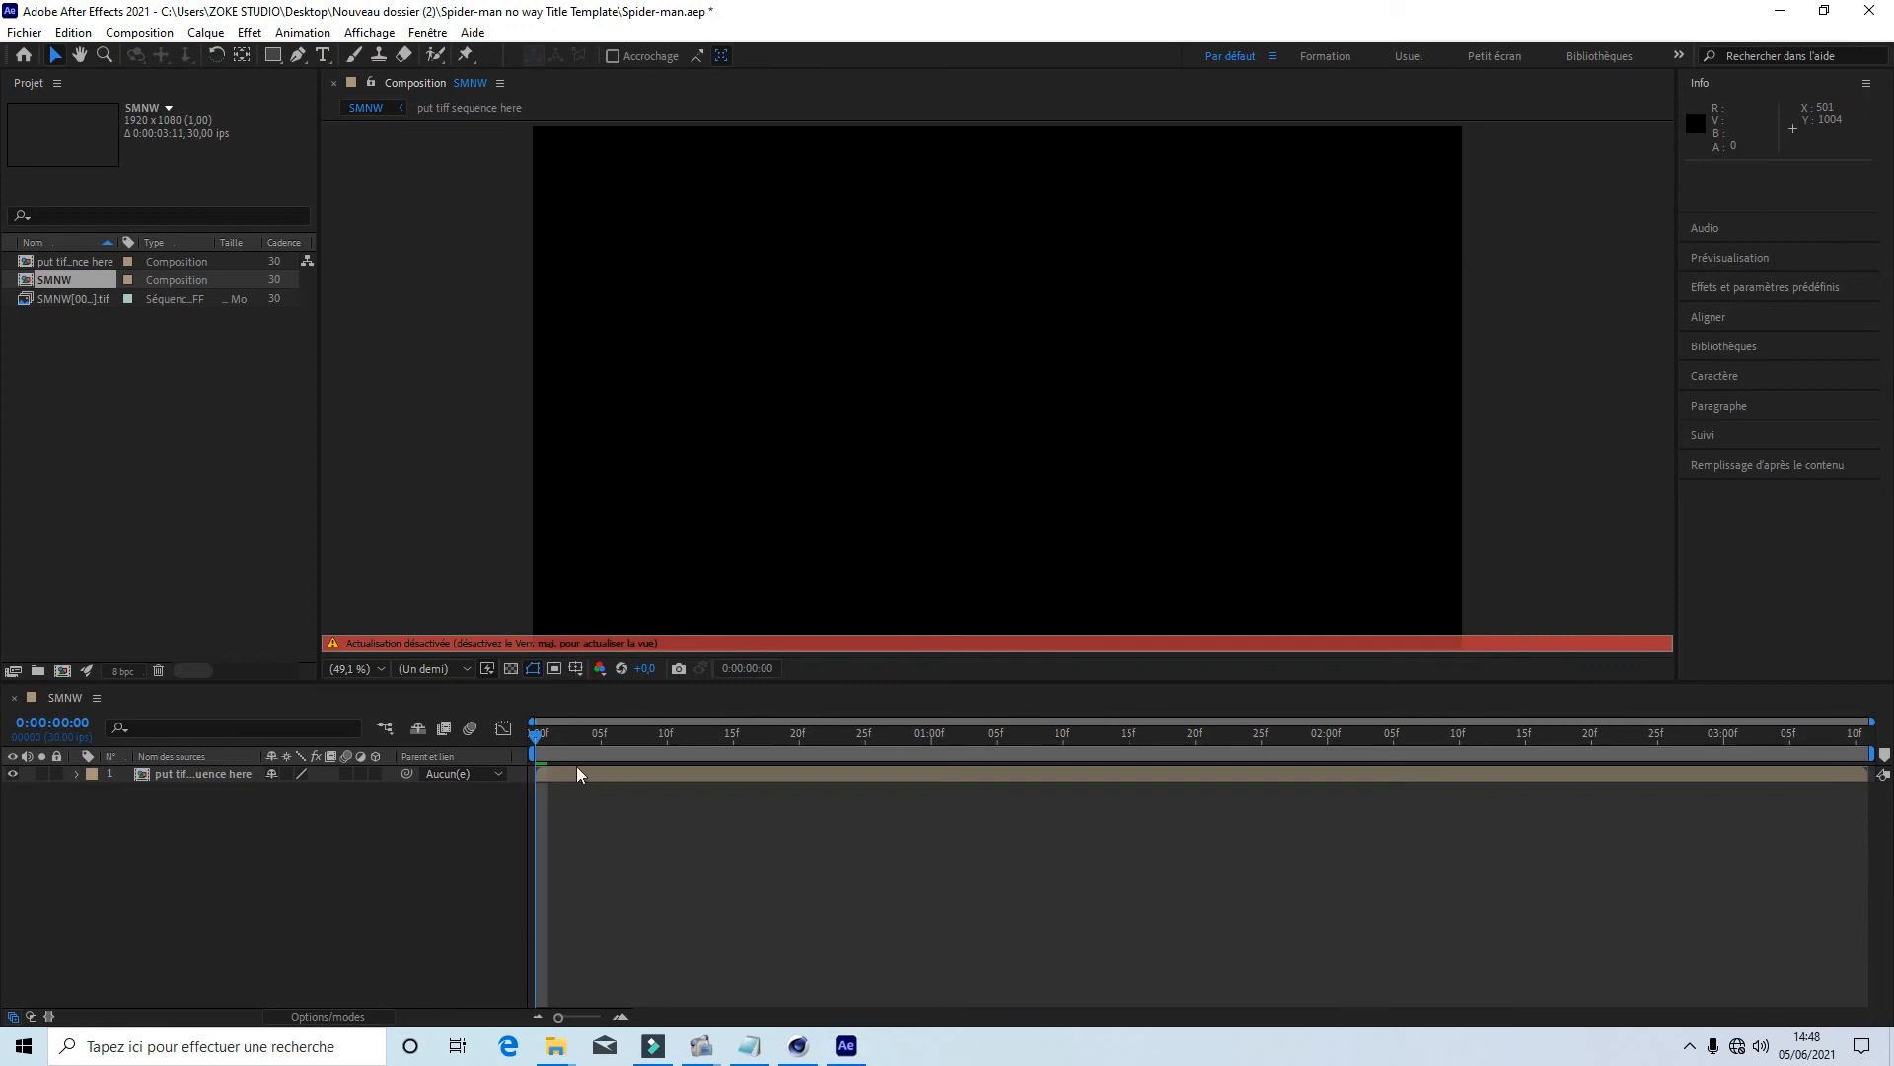
Step: Examine the SMNW composition and its nested put tiff sequence here composition by scrubbing through the title animation
{"action": "left_click", "coordinate": [576, 740]}
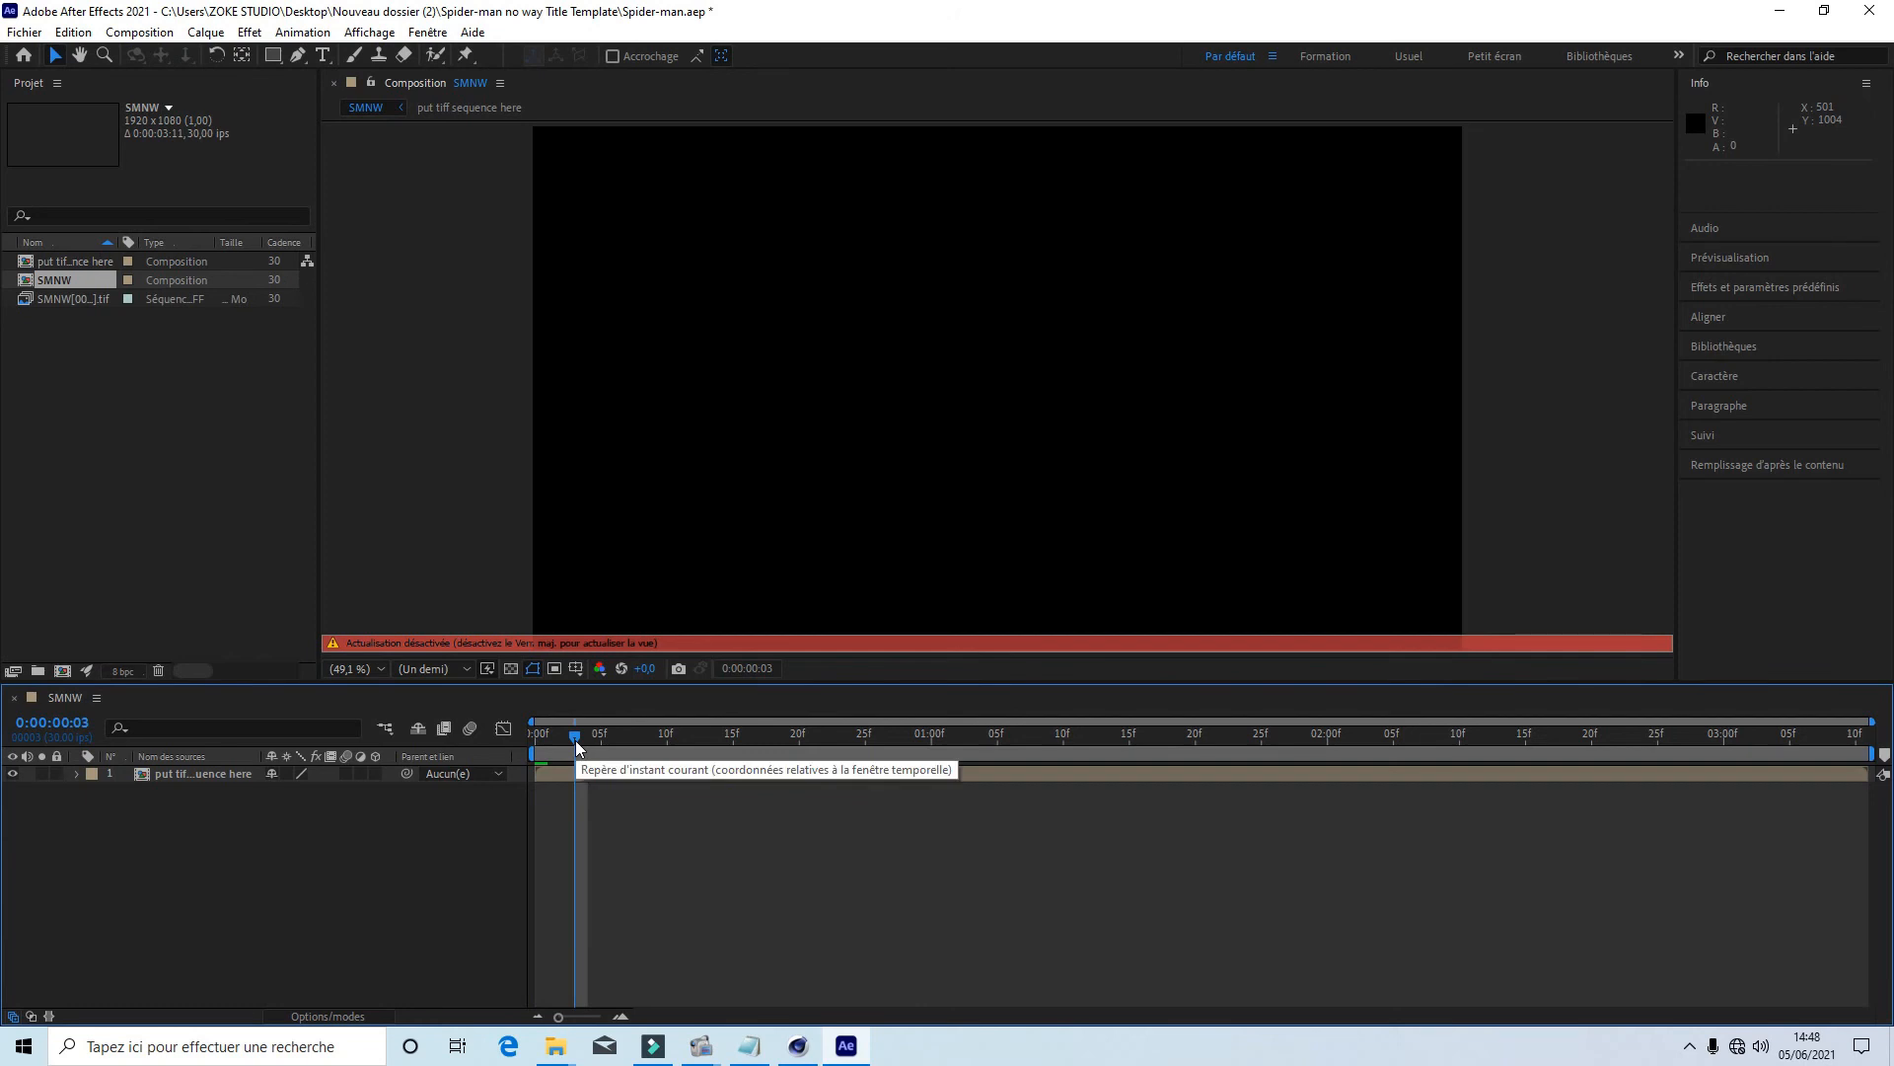
{"action": "left_click_drag", "start_coordinate": [578, 747], "coordinate": [529, 749]}
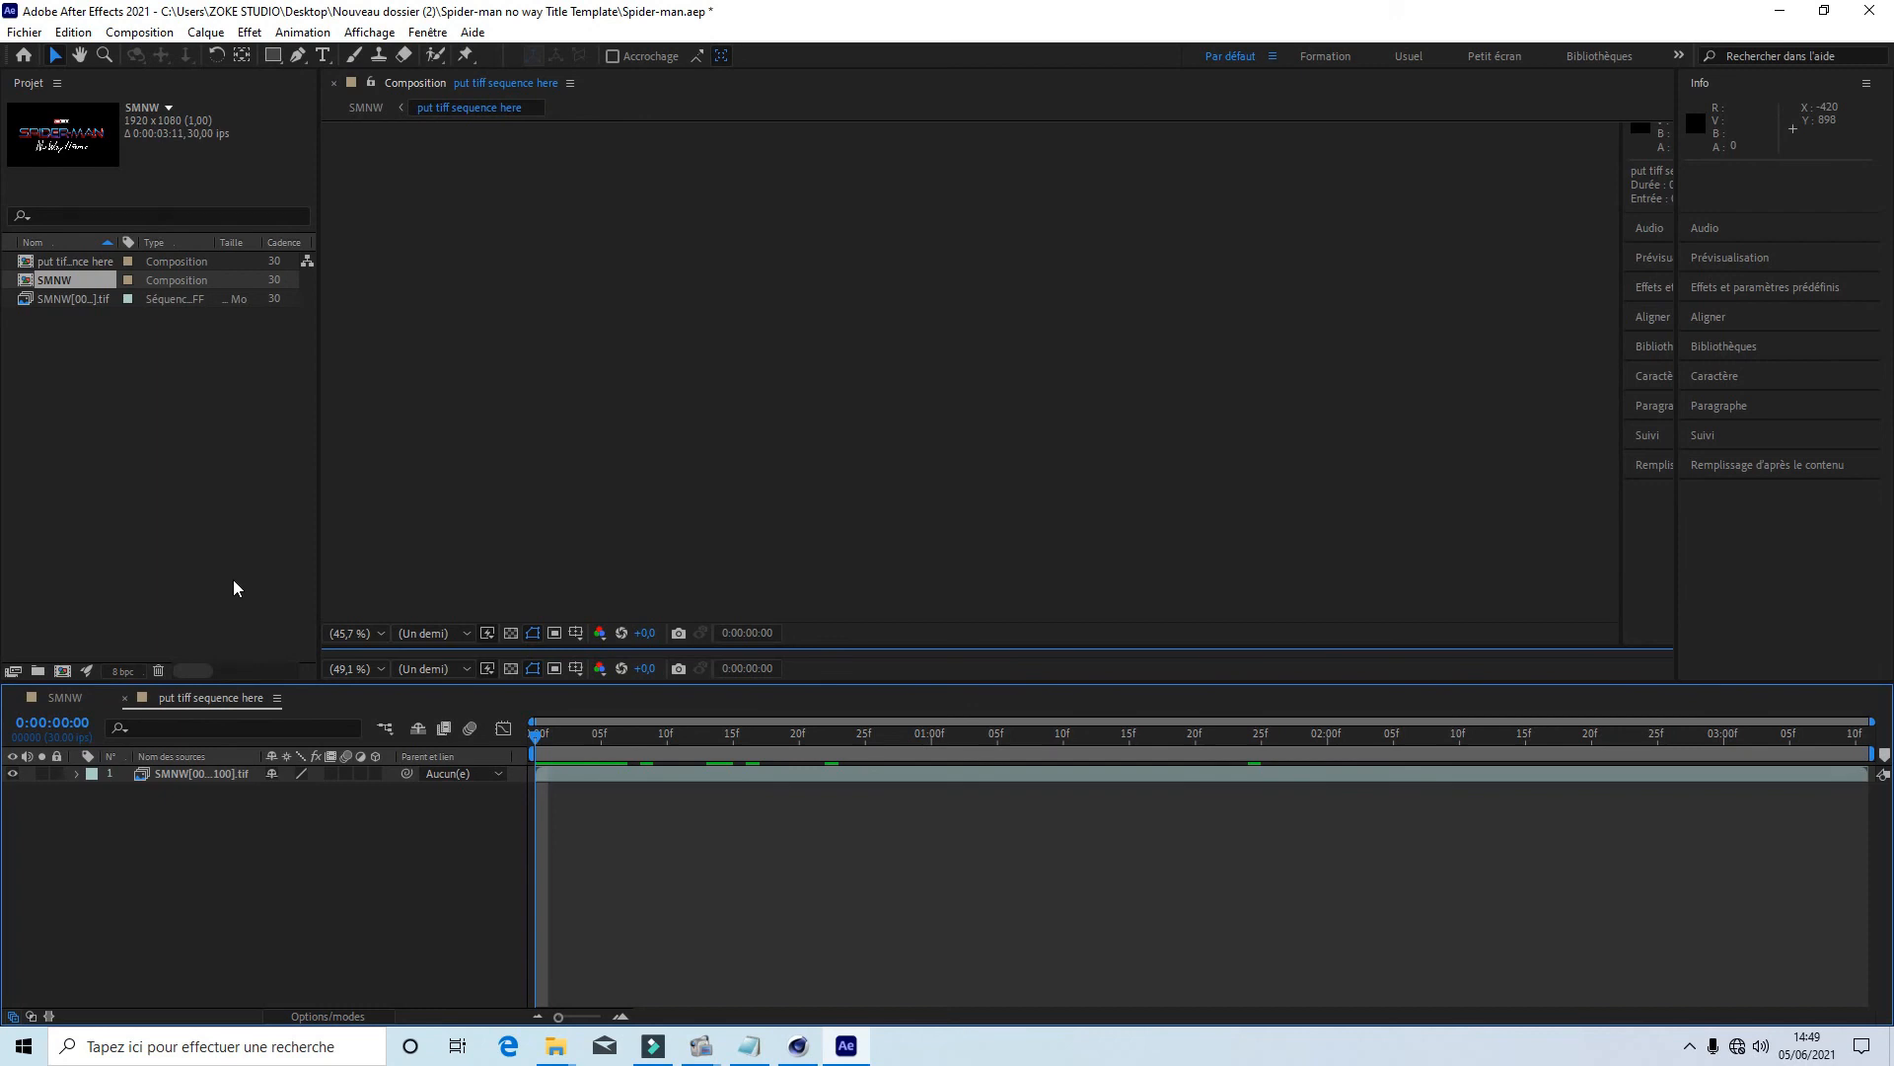
{"action": "left_click", "coordinate": [243, 776]}
{"action": "left_click", "coordinate": [670, 802]}
{"action": "left_click", "coordinate": [613, 768]}
{"action": "left_click_drag", "start_coordinate": [817, 735], "coordinate": [1763, 738]}
{"action": "left_click_drag", "start_coordinate": [1312, 742], "coordinate": [535, 739]}
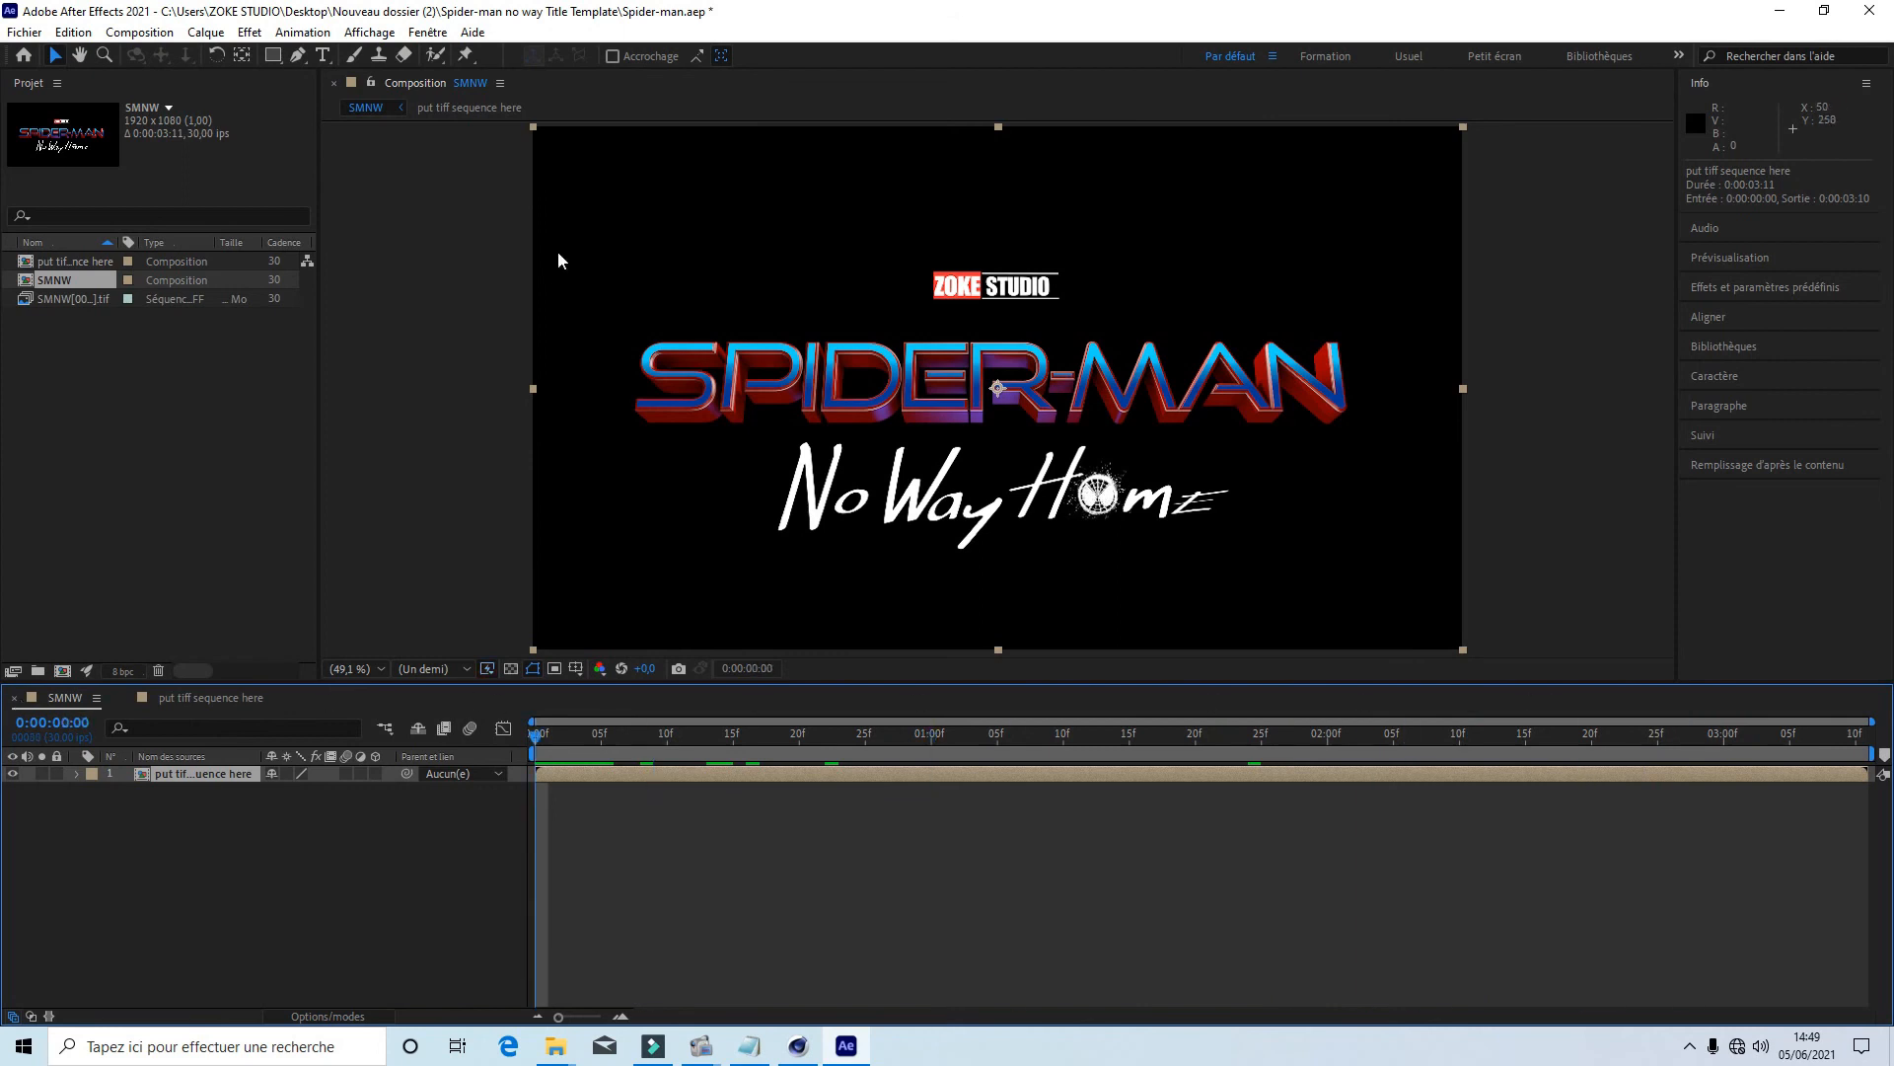
{"action": "left_click", "coordinate": [145, 475]}
{"action": "left_click", "coordinate": [74, 266]}
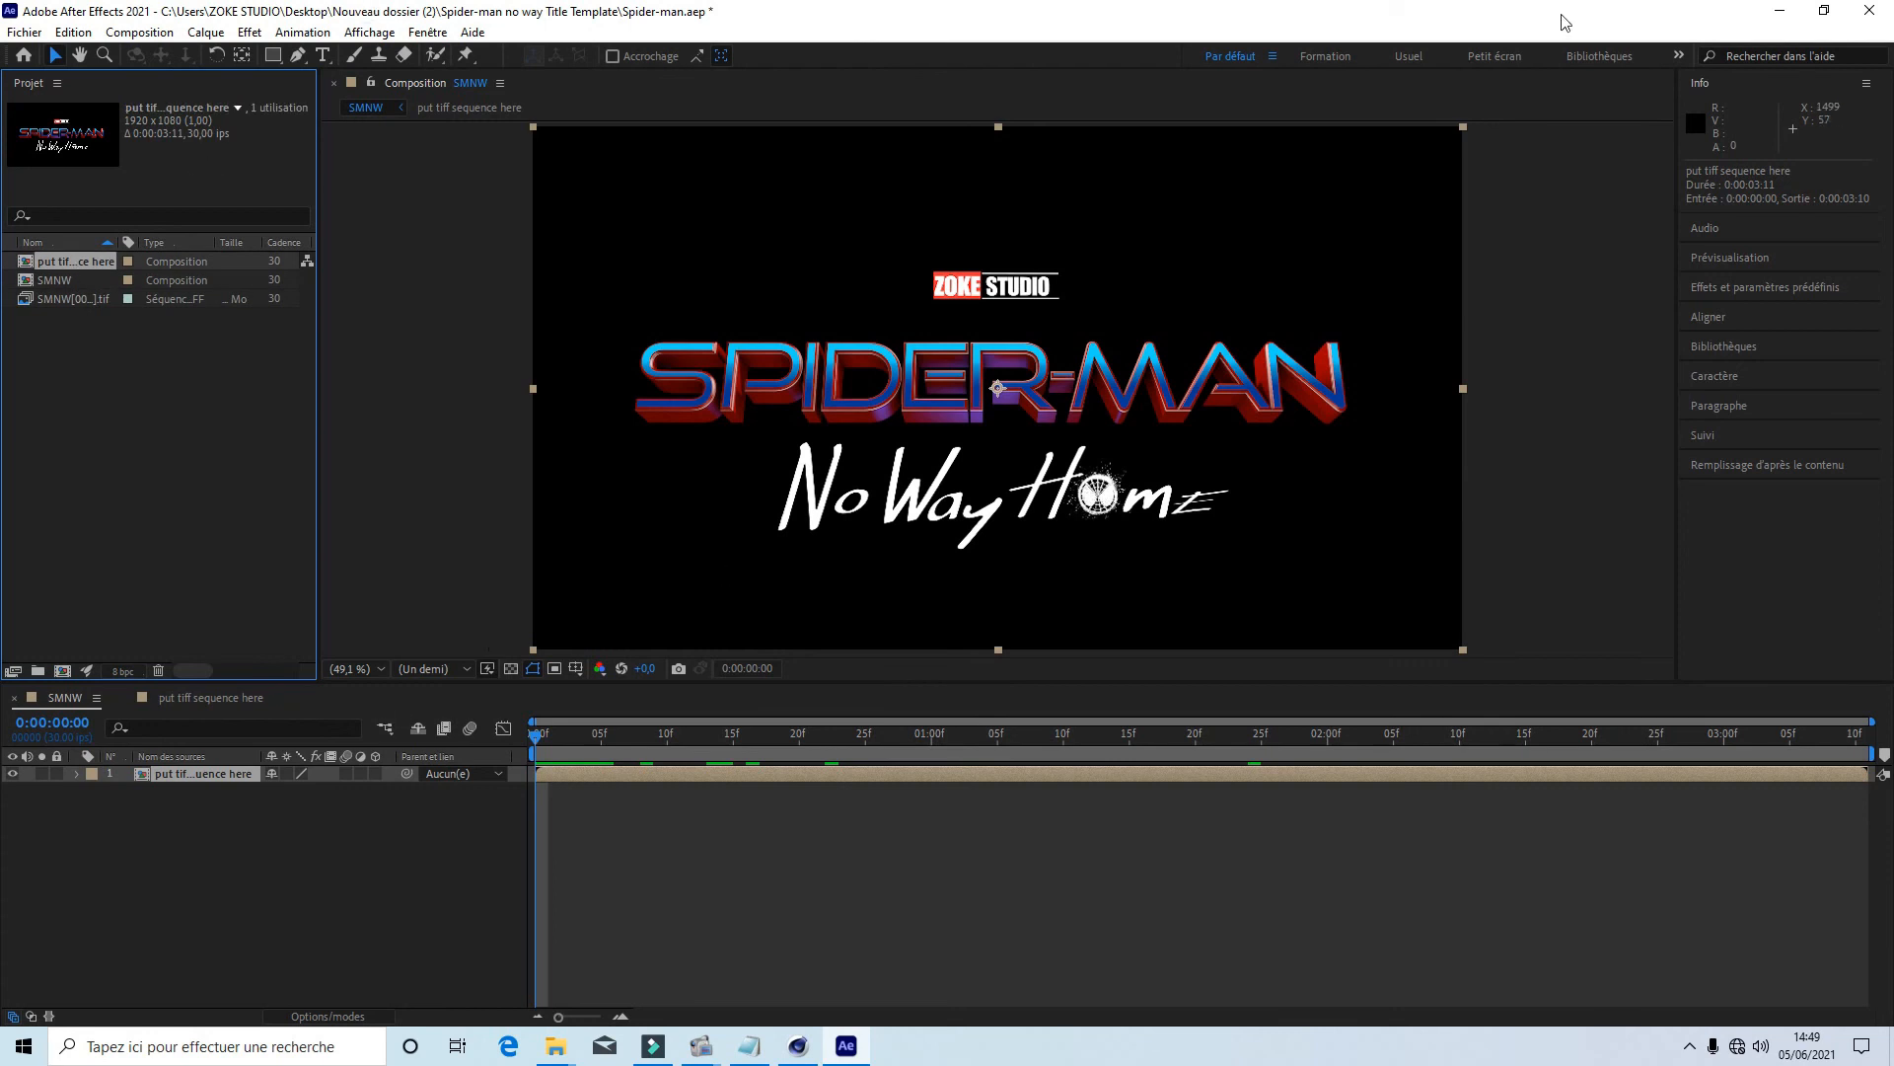
Step: Back in Cinema 4D, set the render save format to MP4 with Alpha Channel disabled, and review the output settings
{"action": "left_click", "coordinate": [818, 1045]}
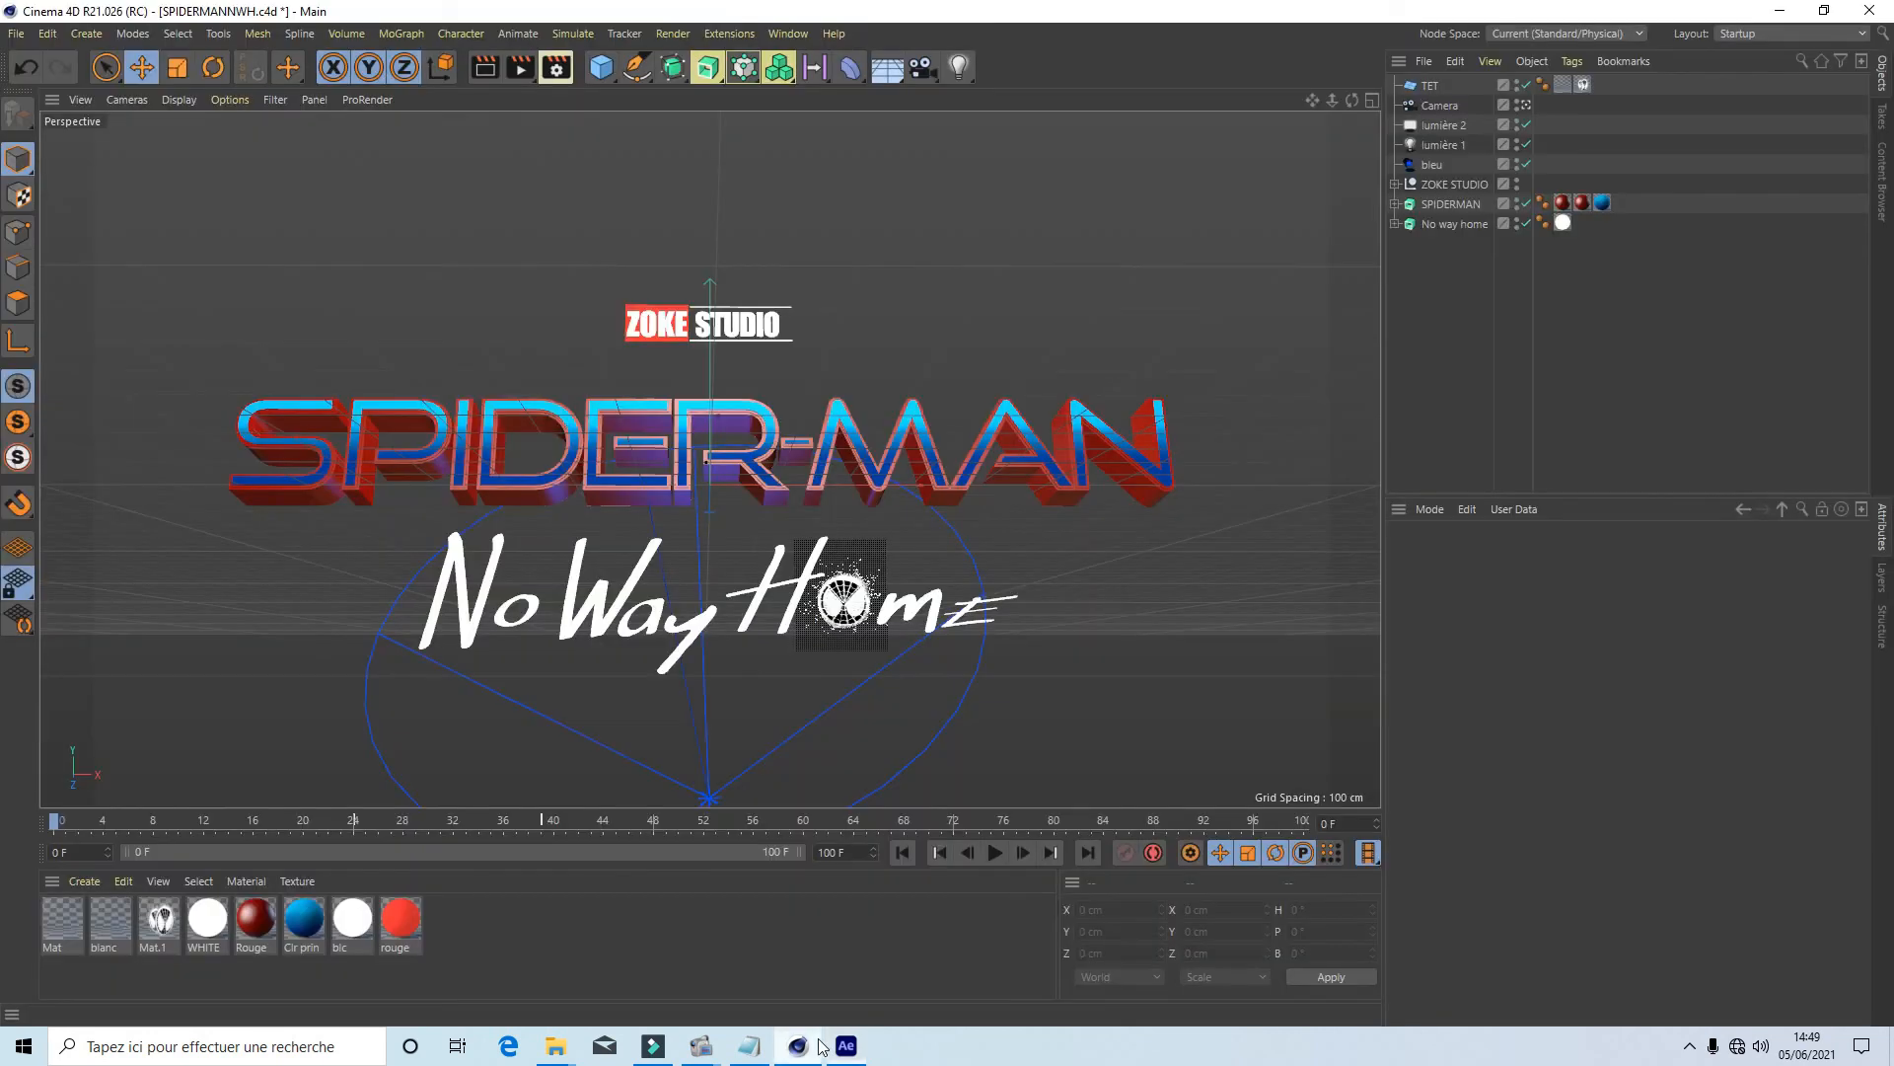
{"action": "left_click_drag", "start_coordinate": [56, 819], "coordinate": [2, 829]}
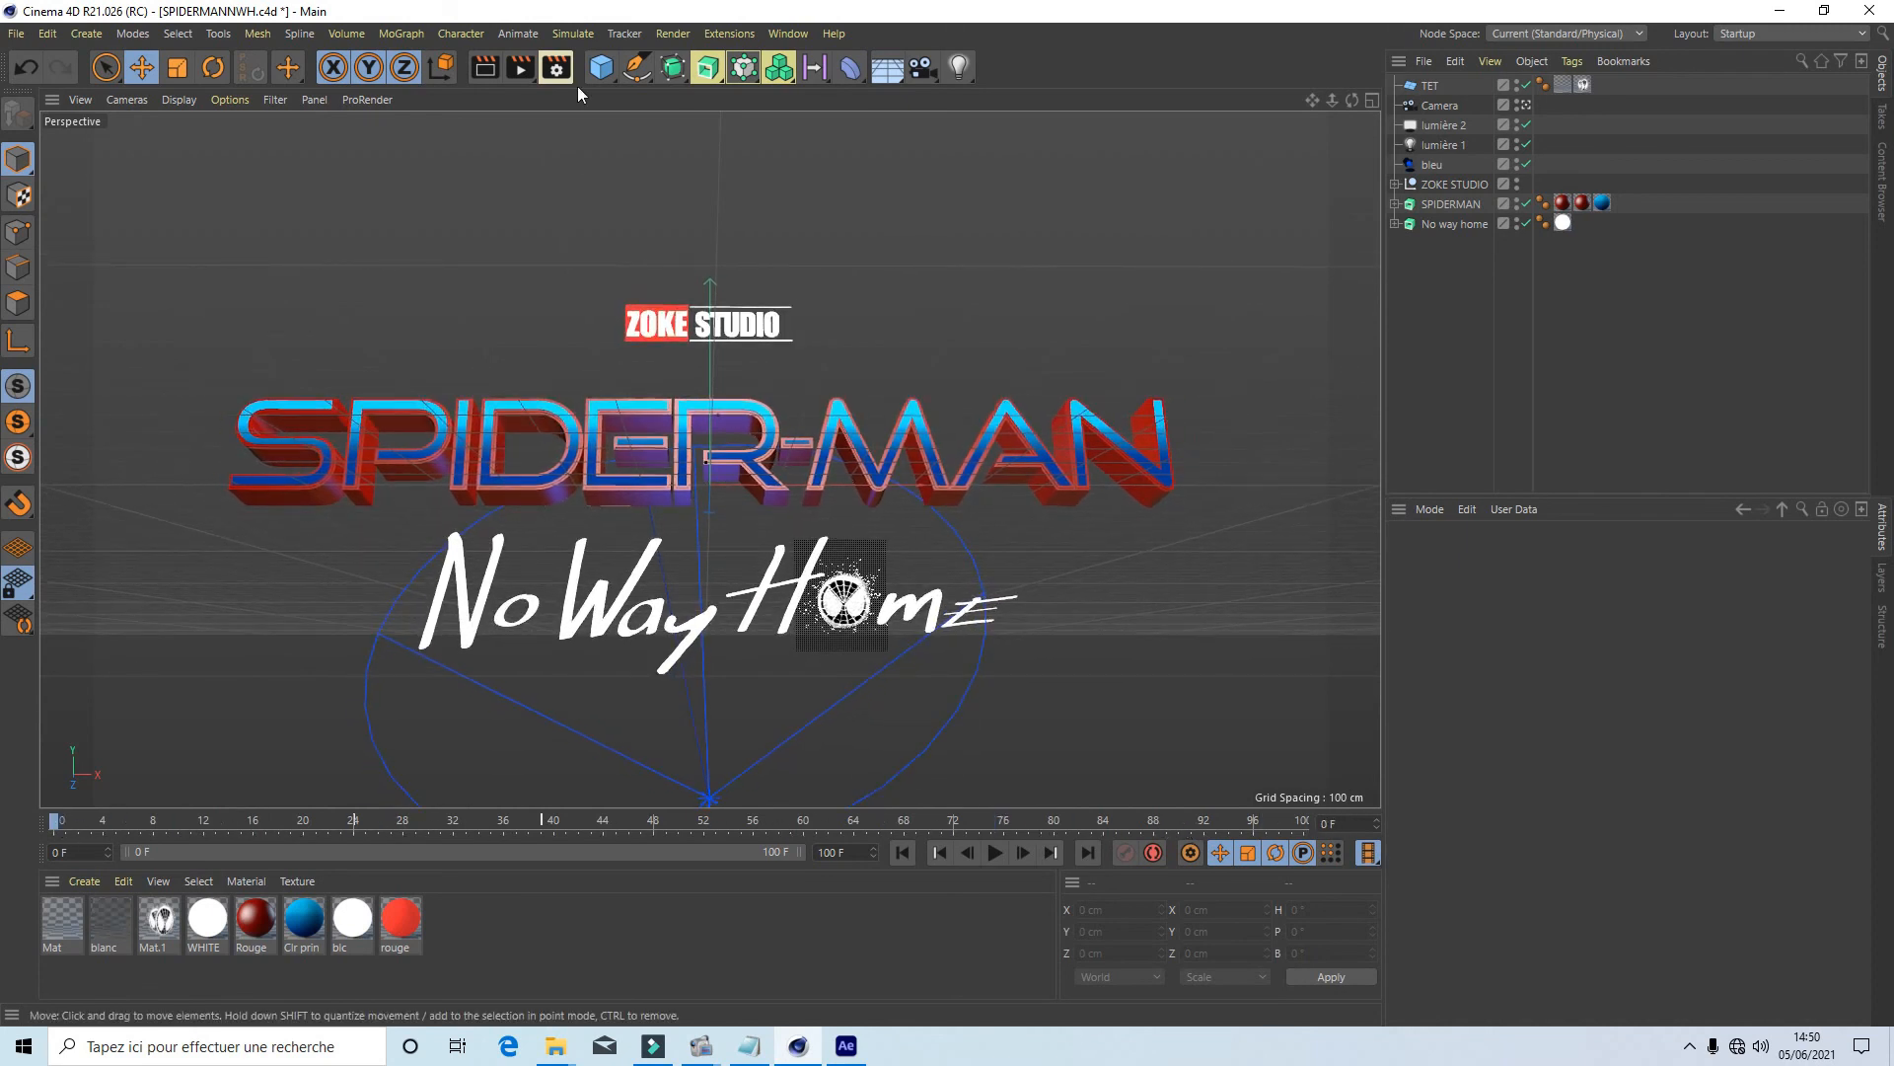
{"action": "left_click", "coordinate": [558, 69]}
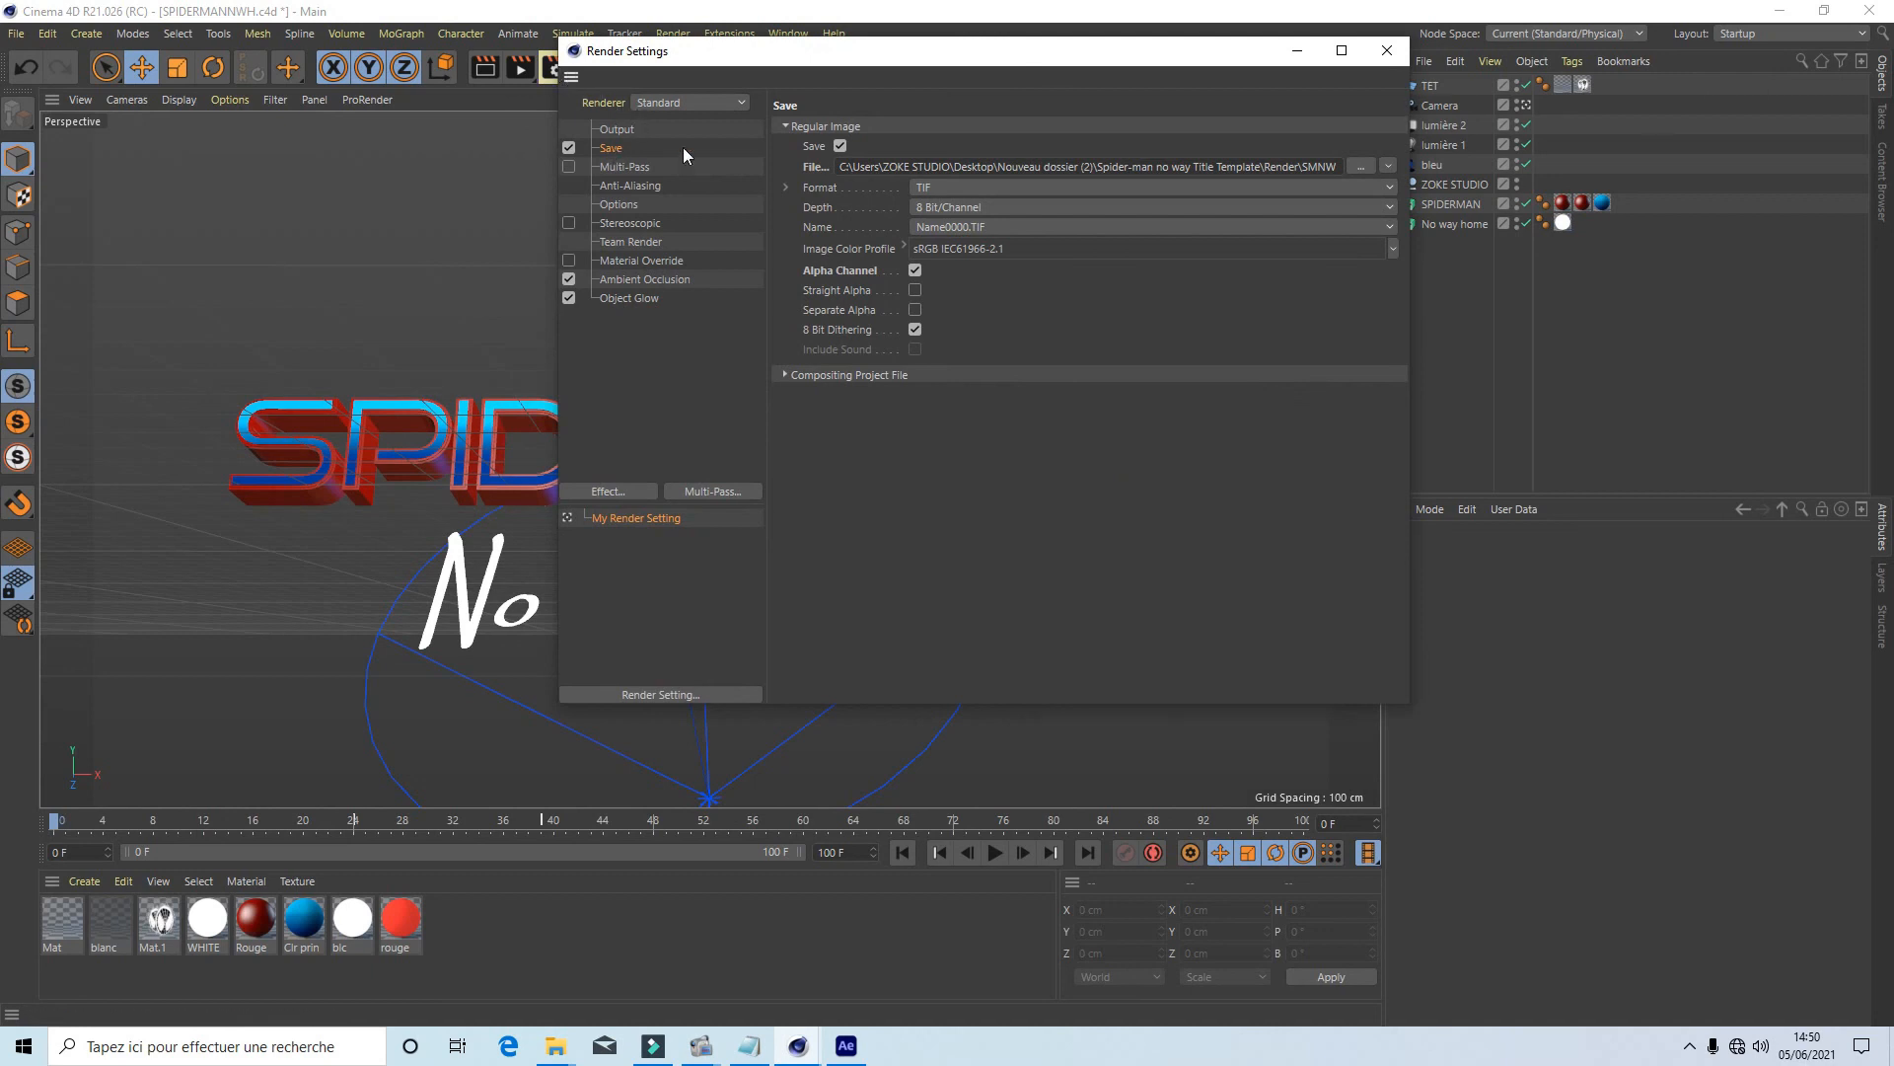
{"action": "left_click", "coordinate": [954, 186]}
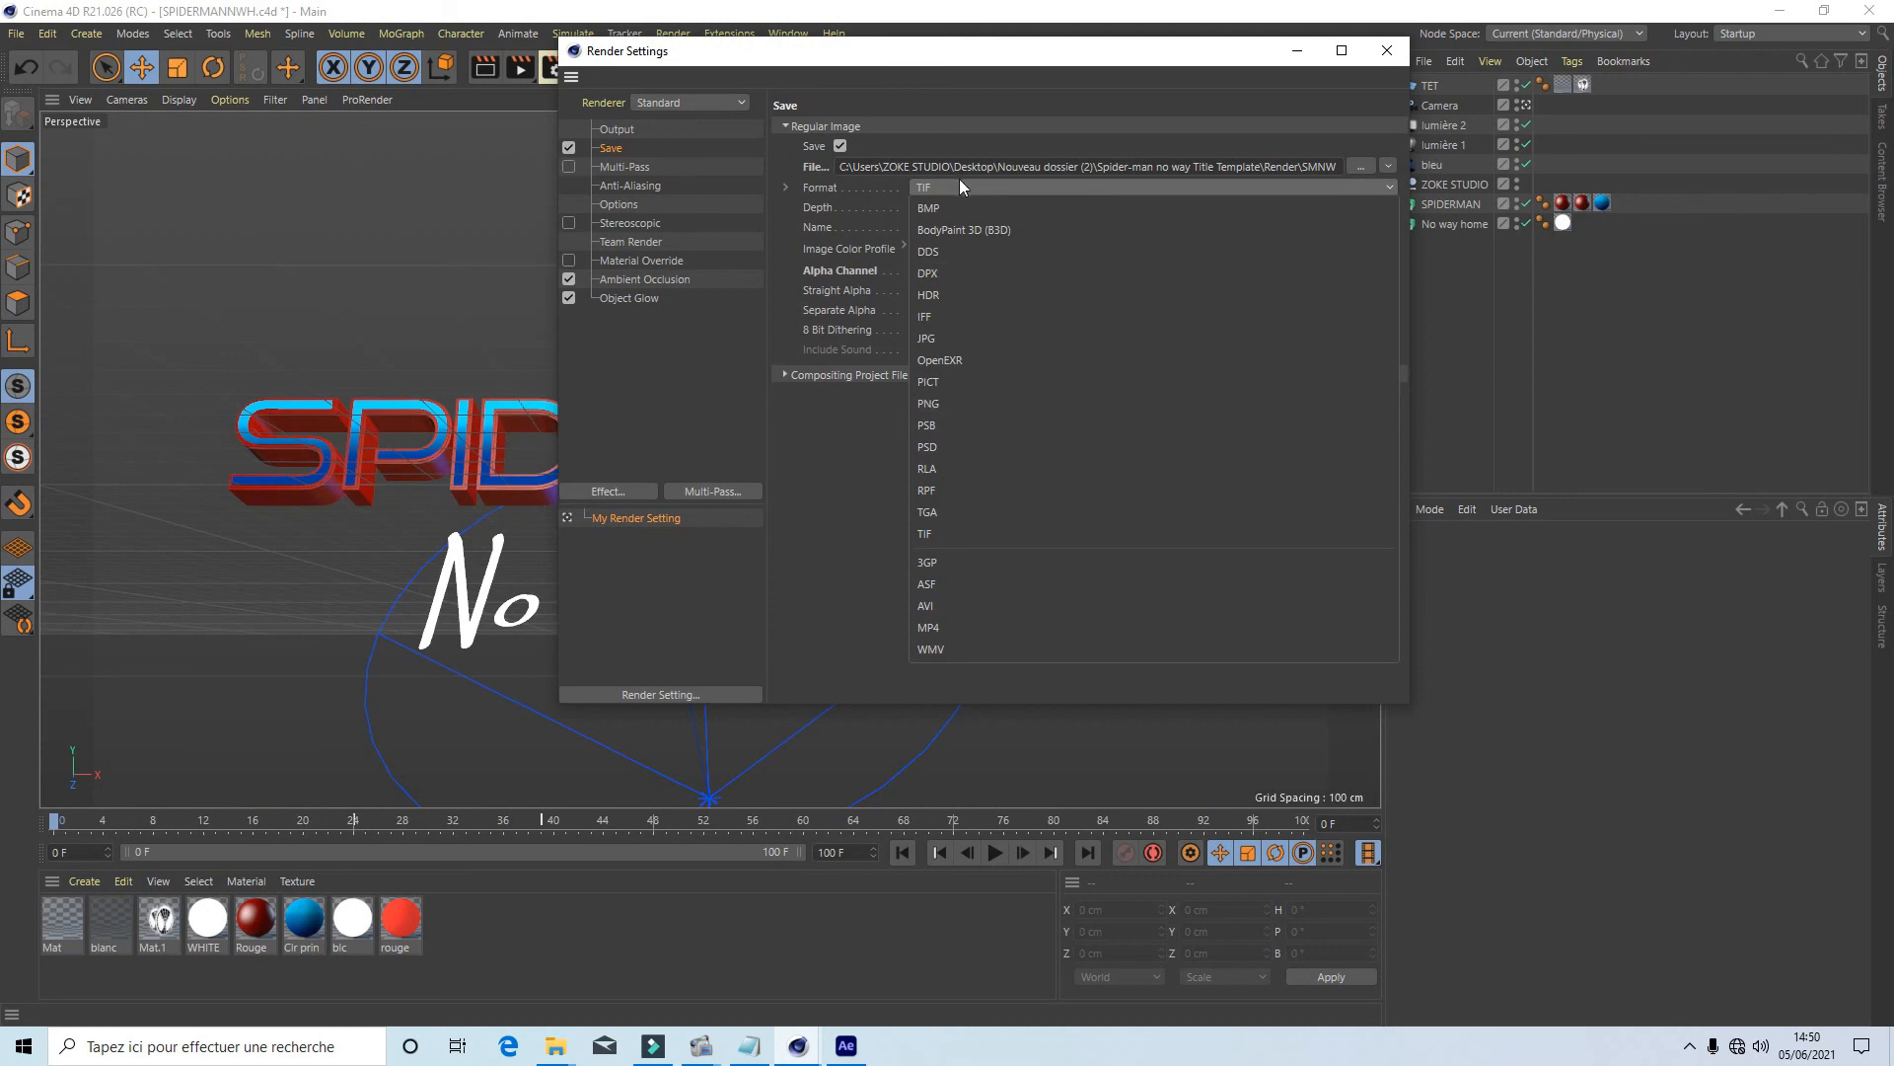
{"action": "left_click", "coordinate": [949, 626]}
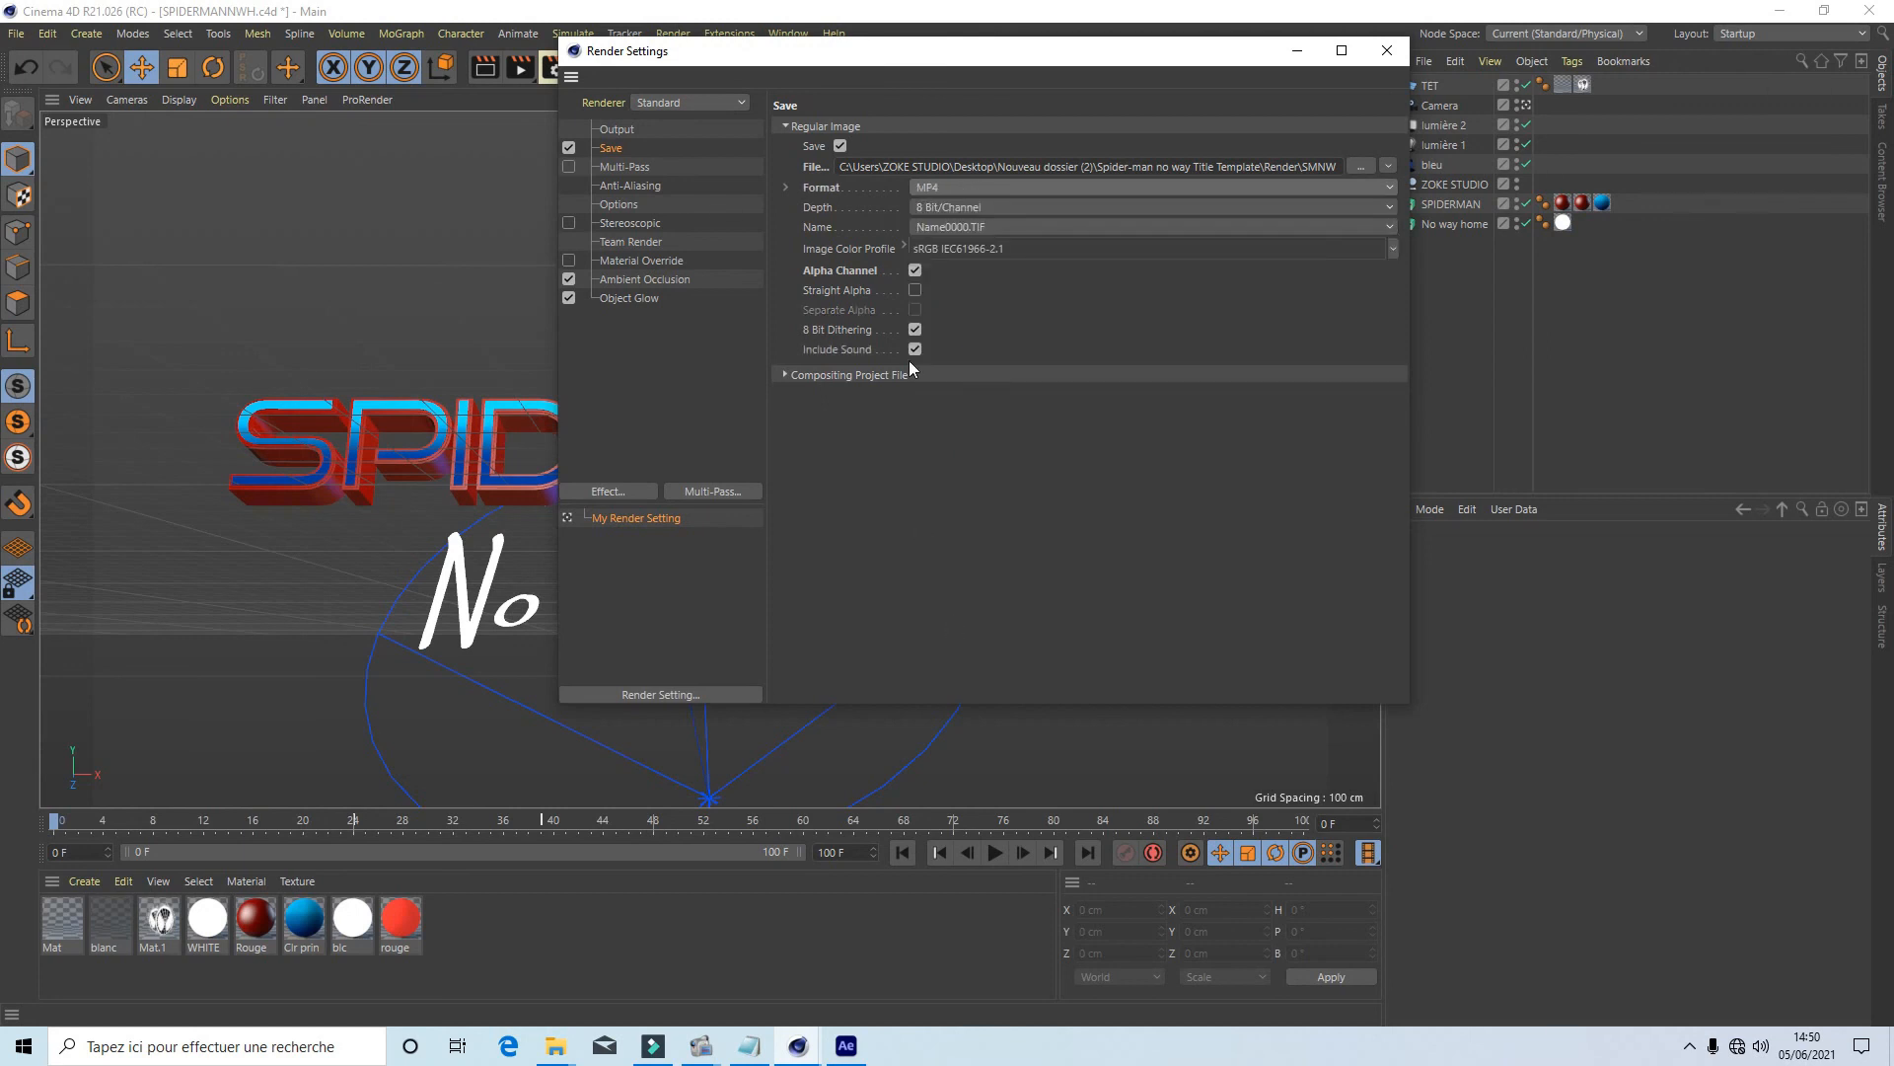
{"action": "left_click", "coordinate": [915, 270]}
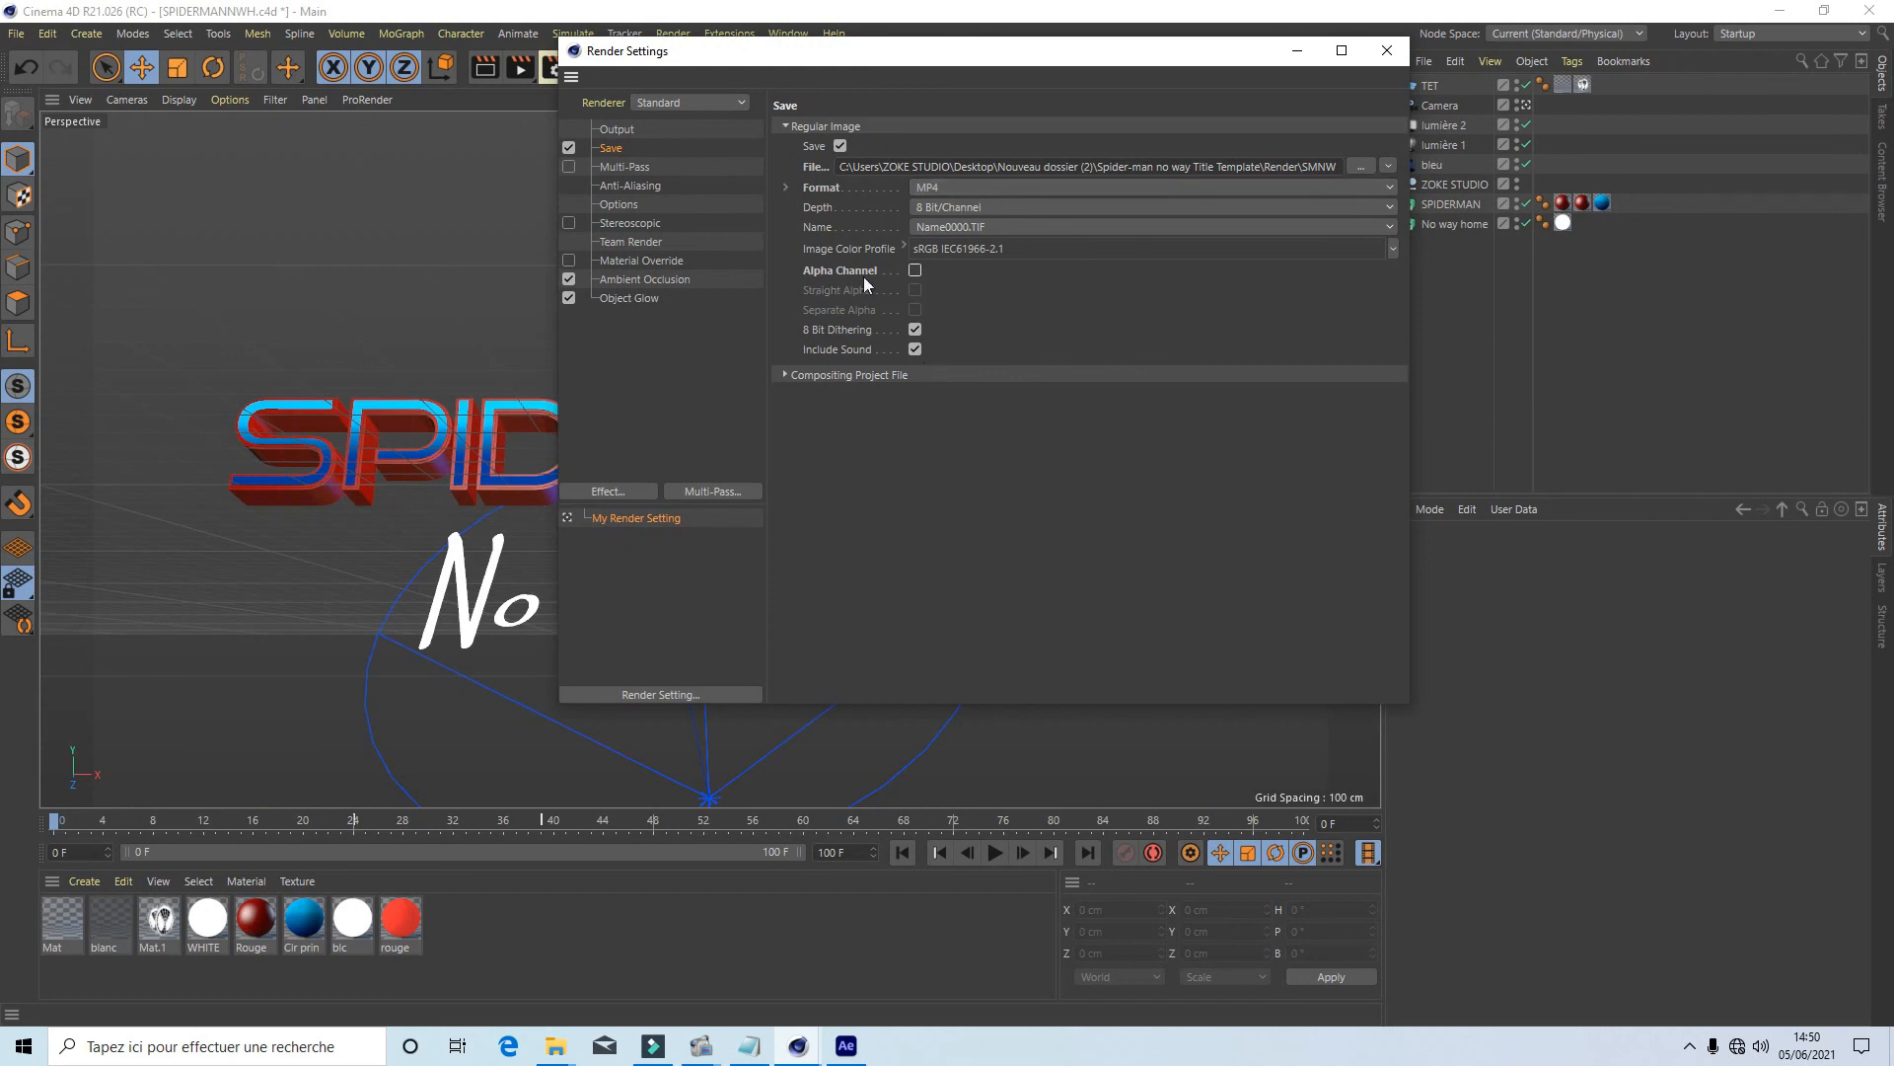
{"action": "left_click", "coordinate": [639, 130]}
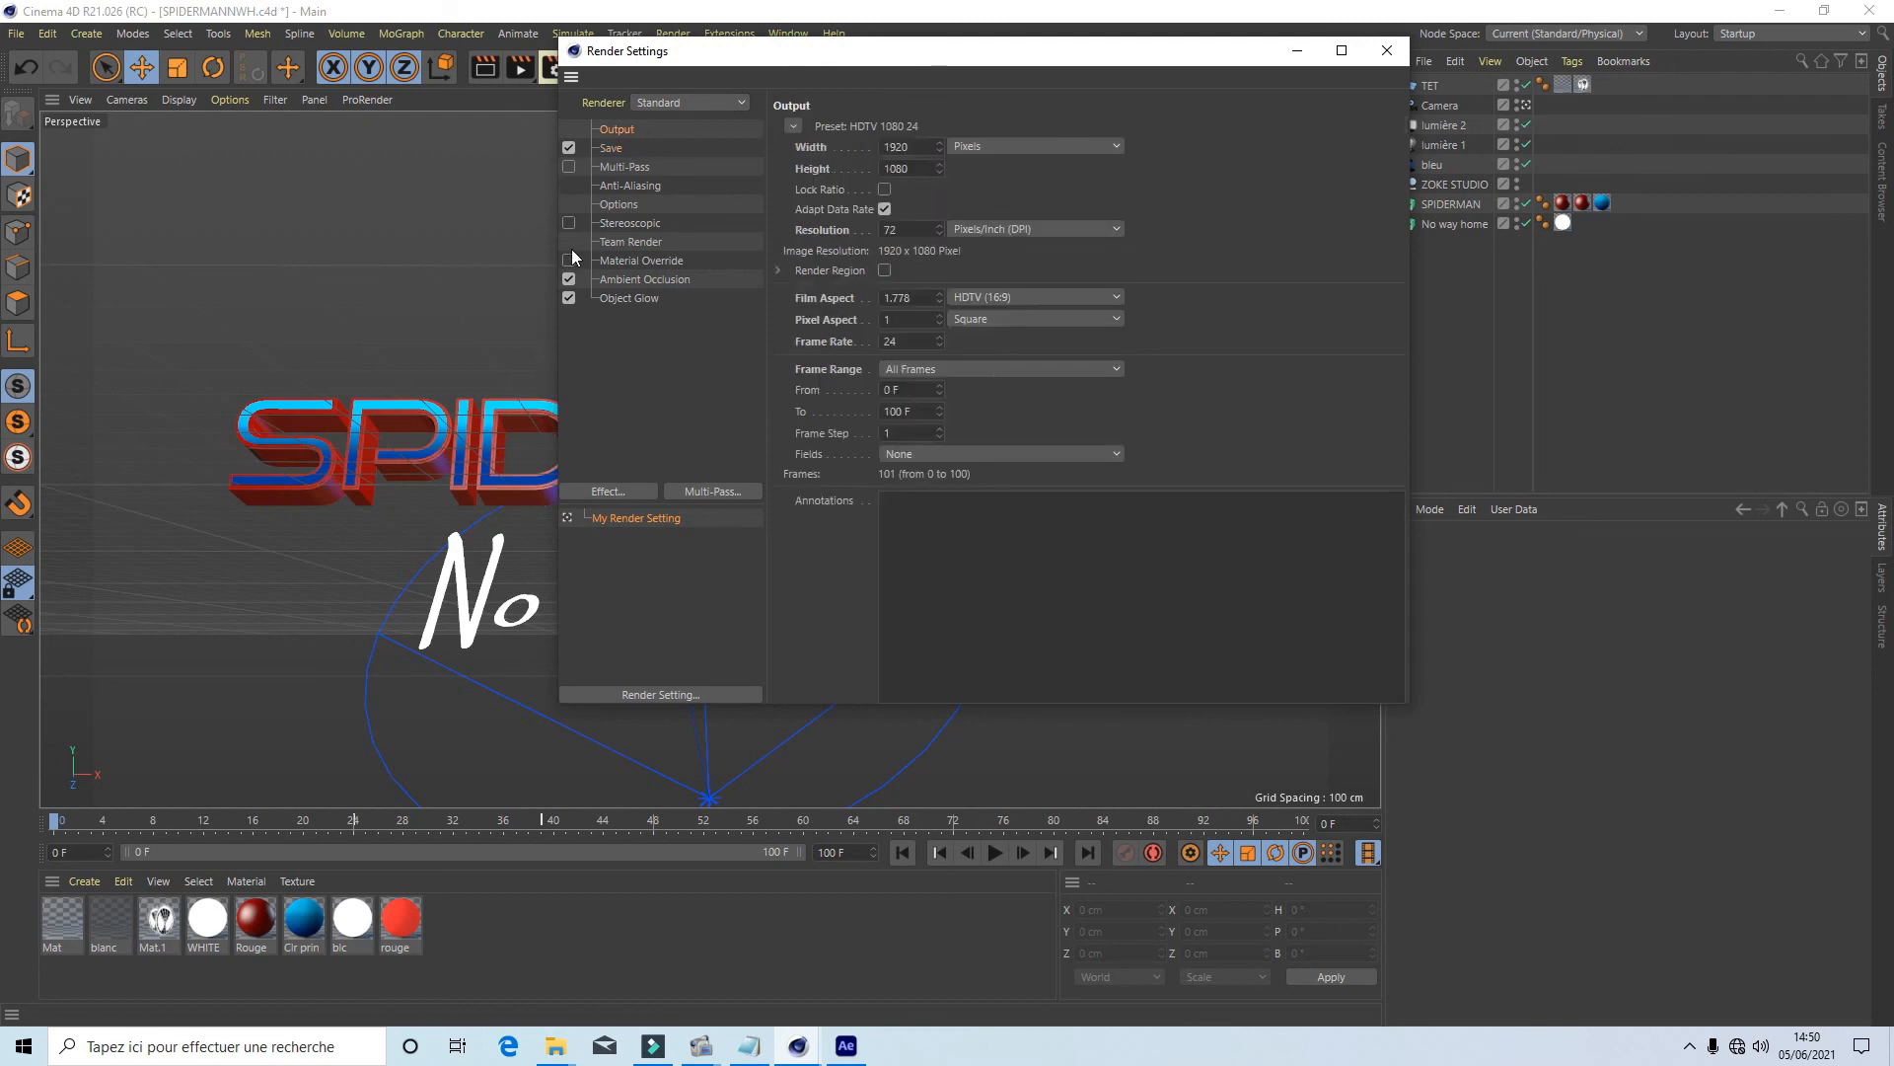
{"action": "left_click", "coordinate": [1383, 51]}
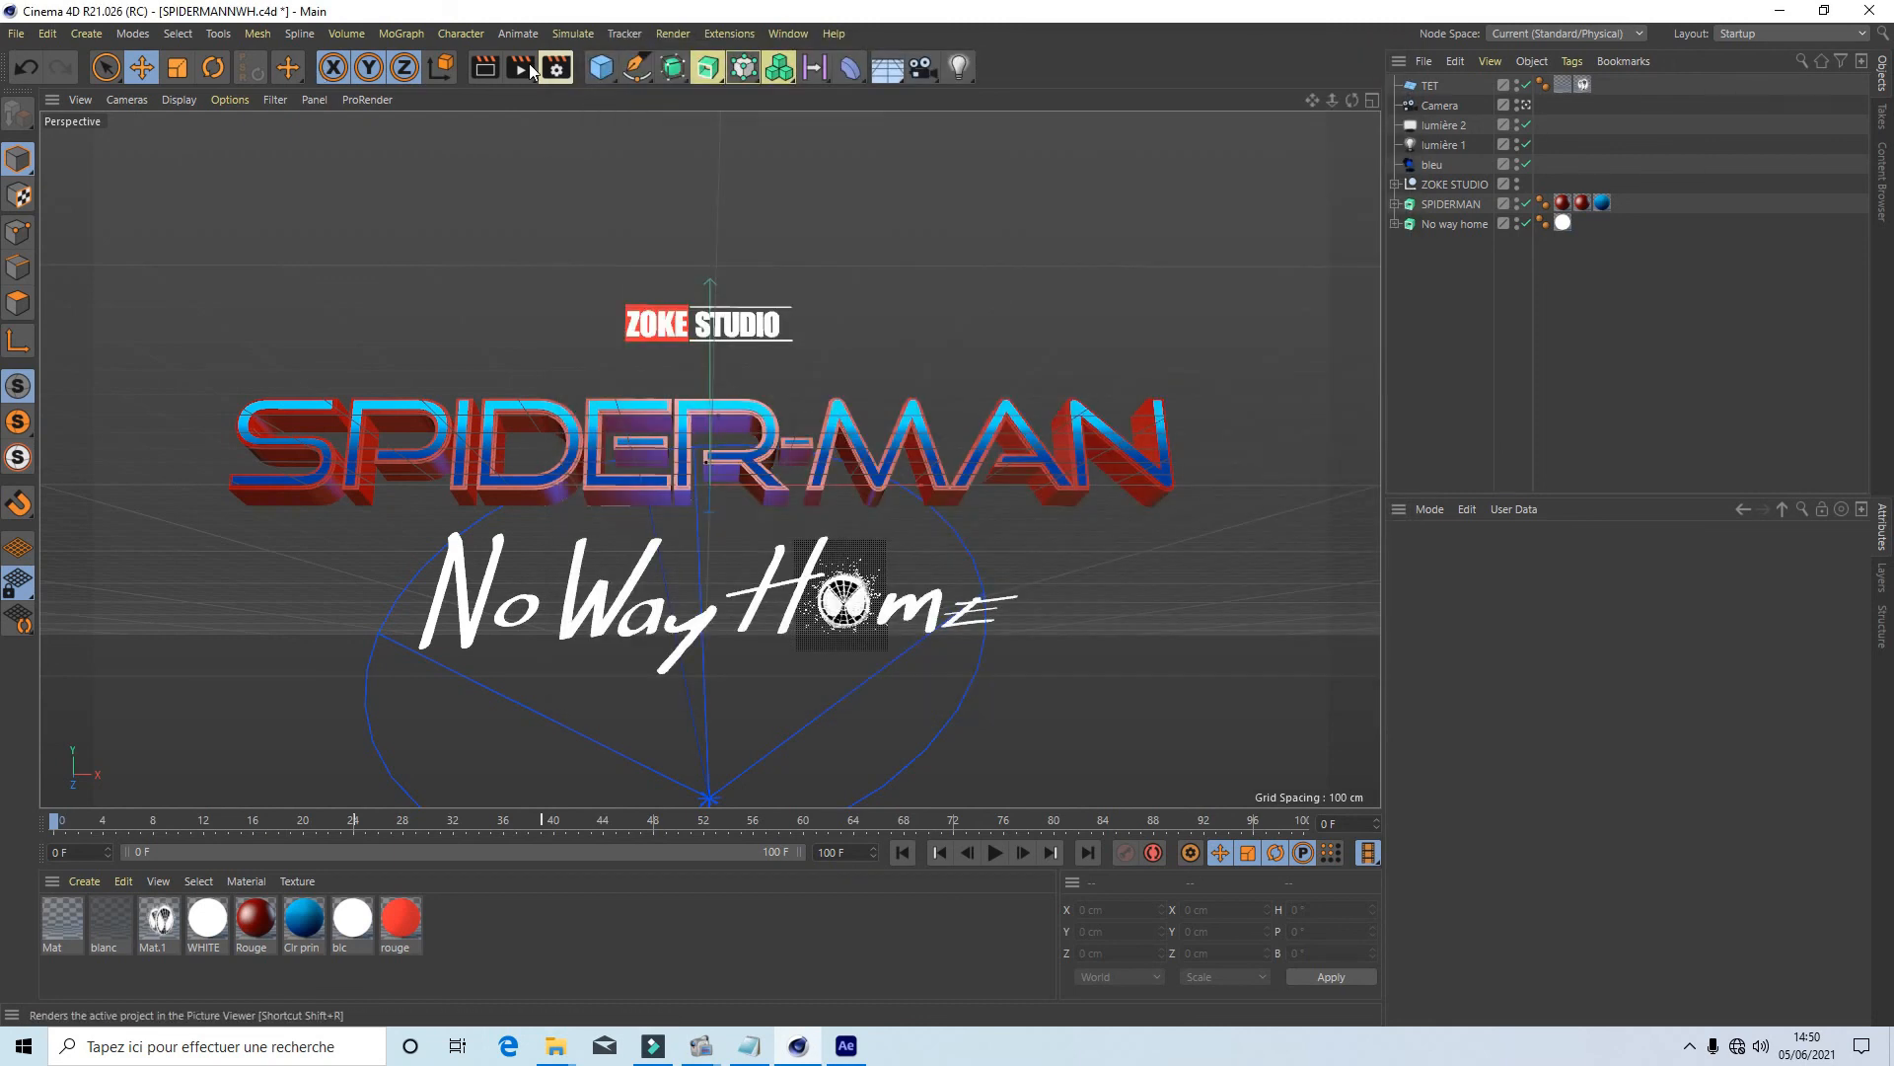